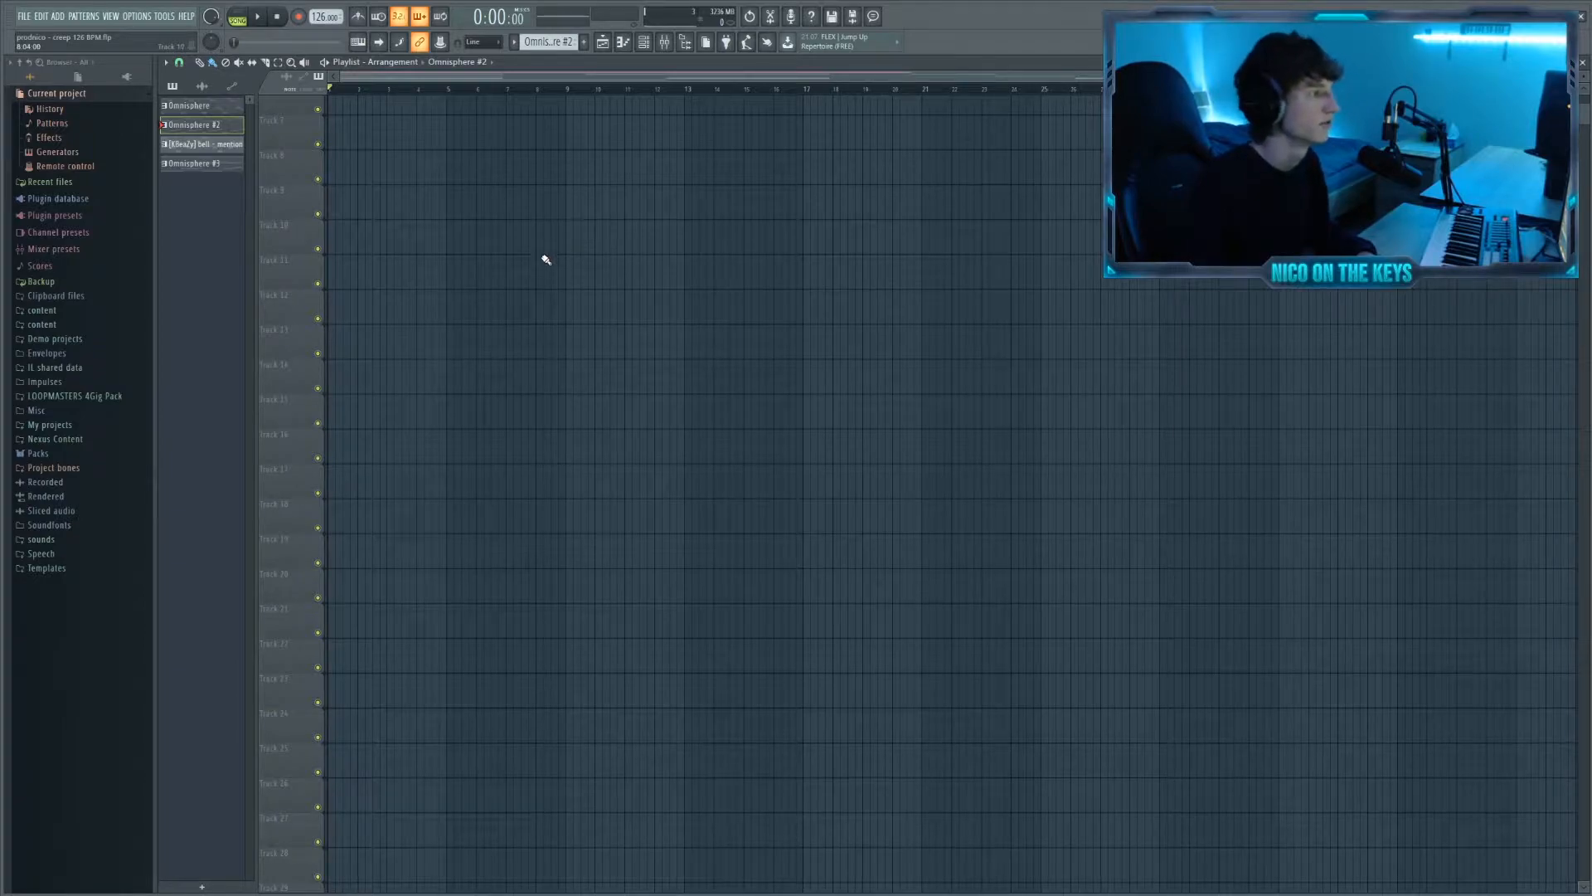
- Show the first Omnisphere channel's Old School Air Flute patch and play back its melody in the piano roll
scroll(555, 254, "up", 5)
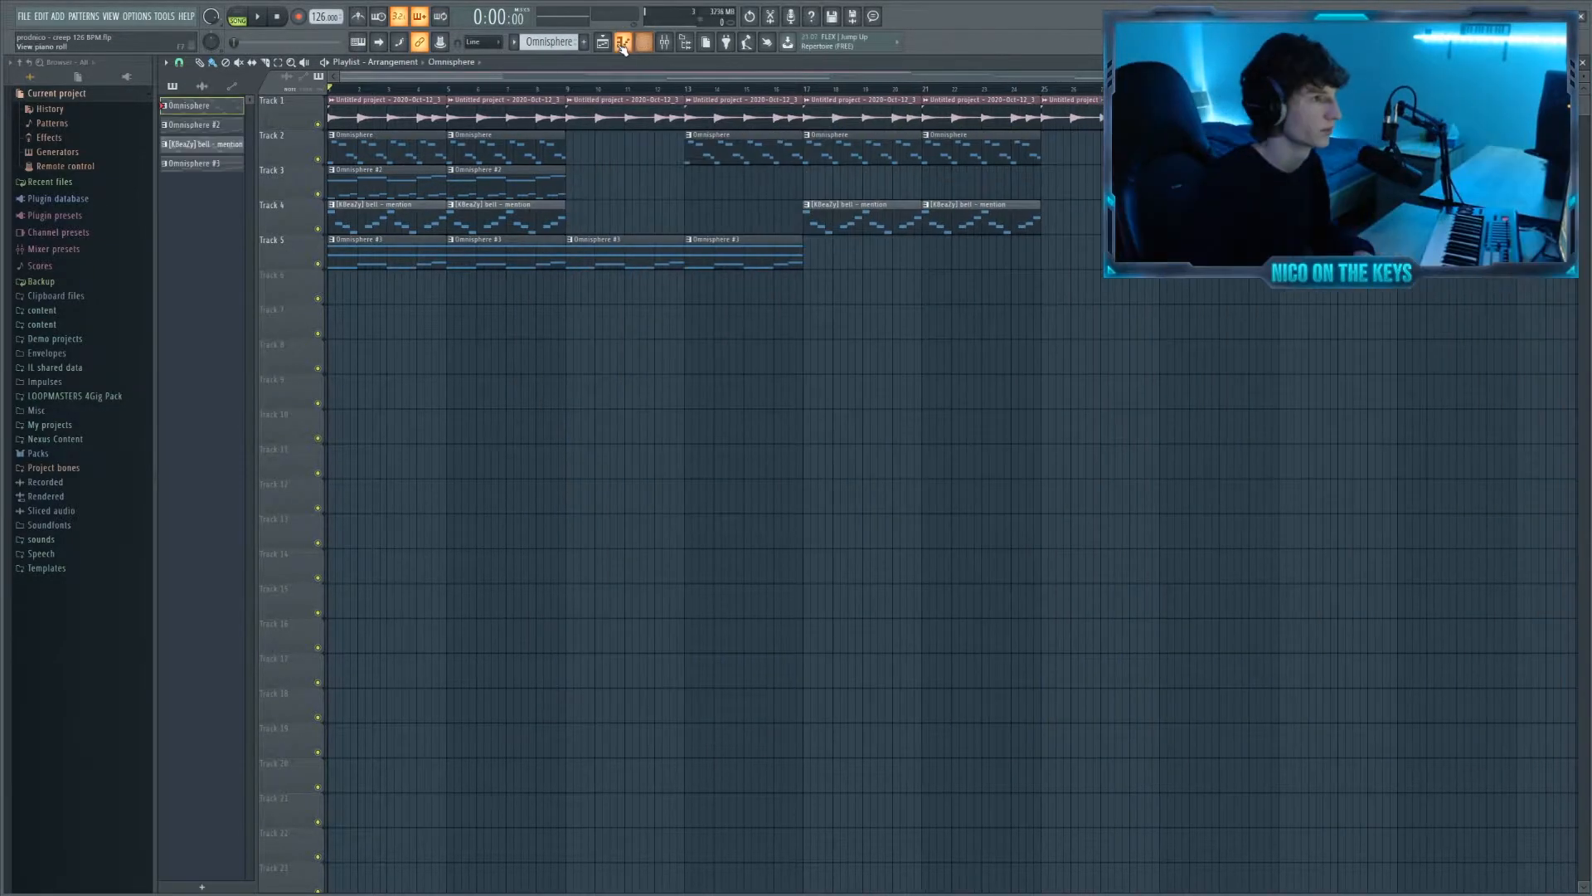
key("F6")
left_click(415, 235)
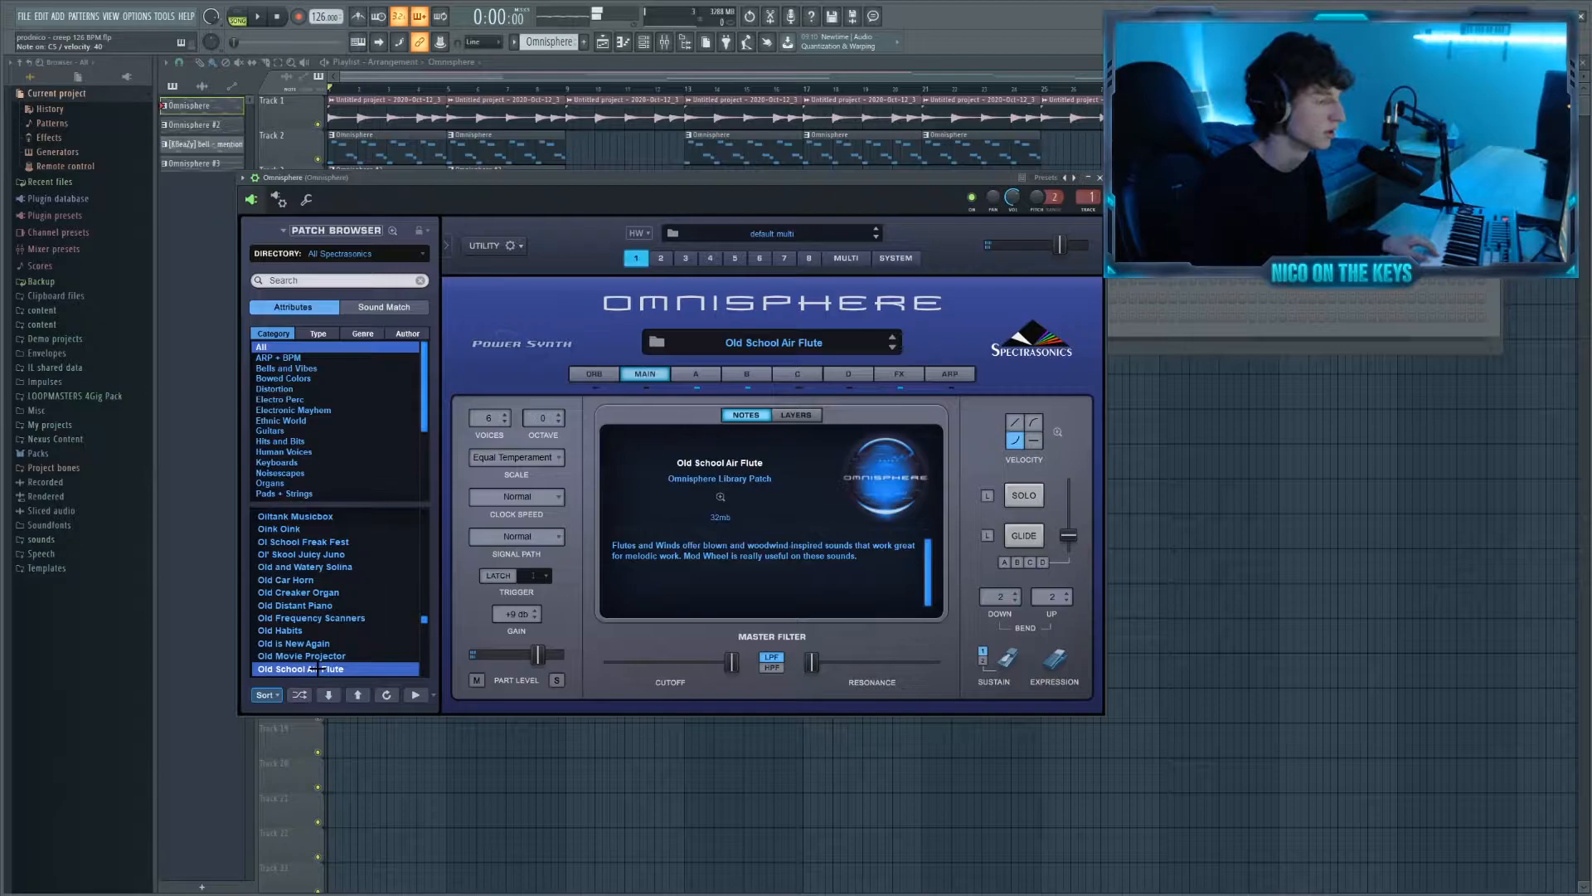
key("F7")
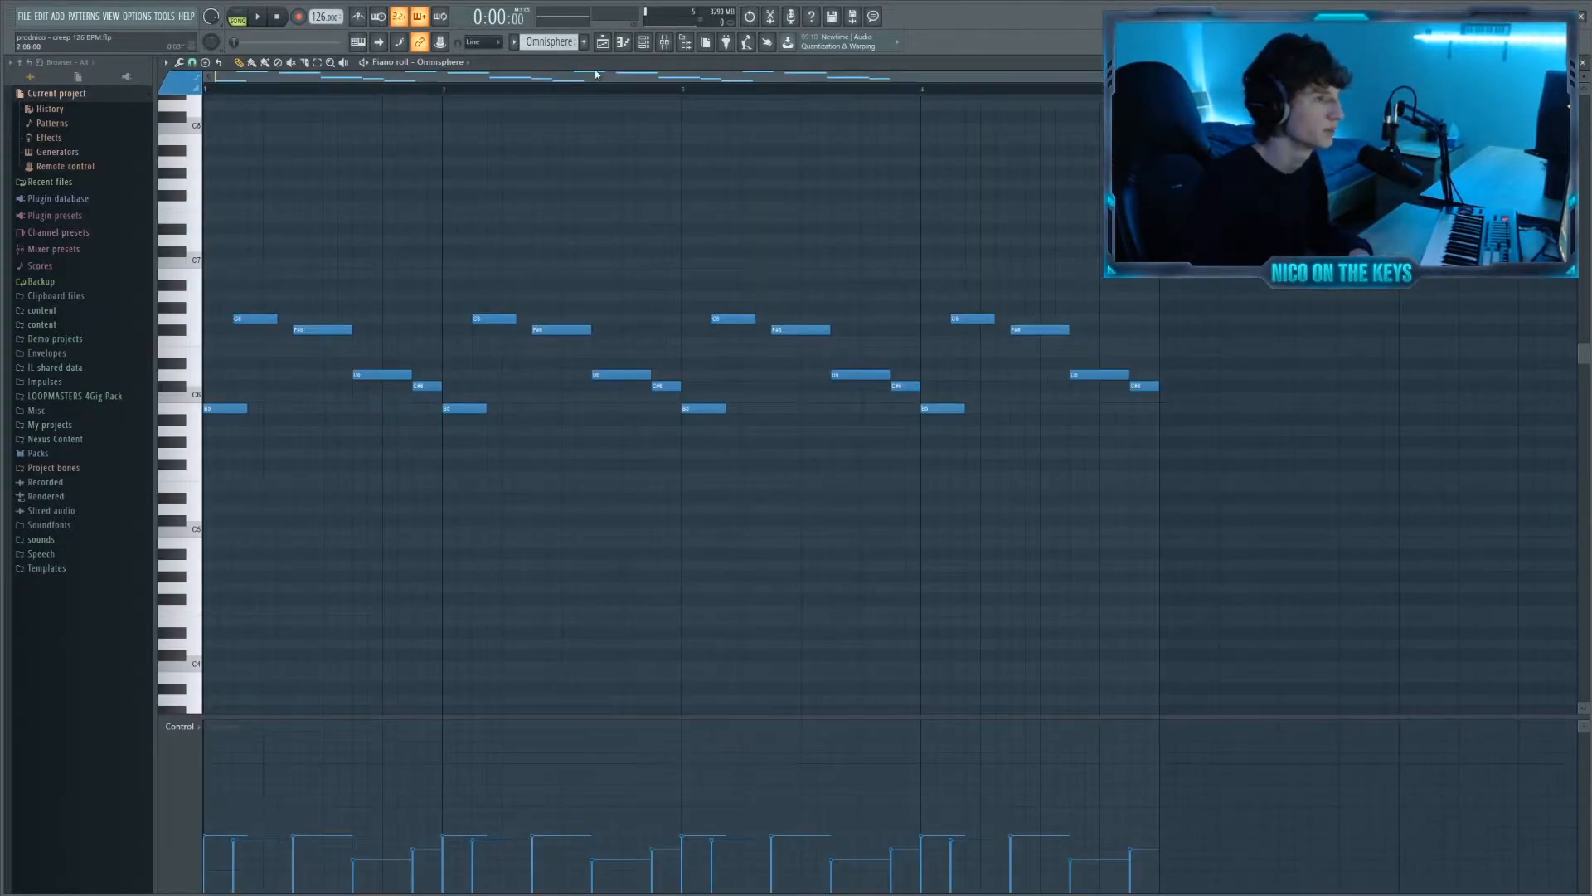
key("space")
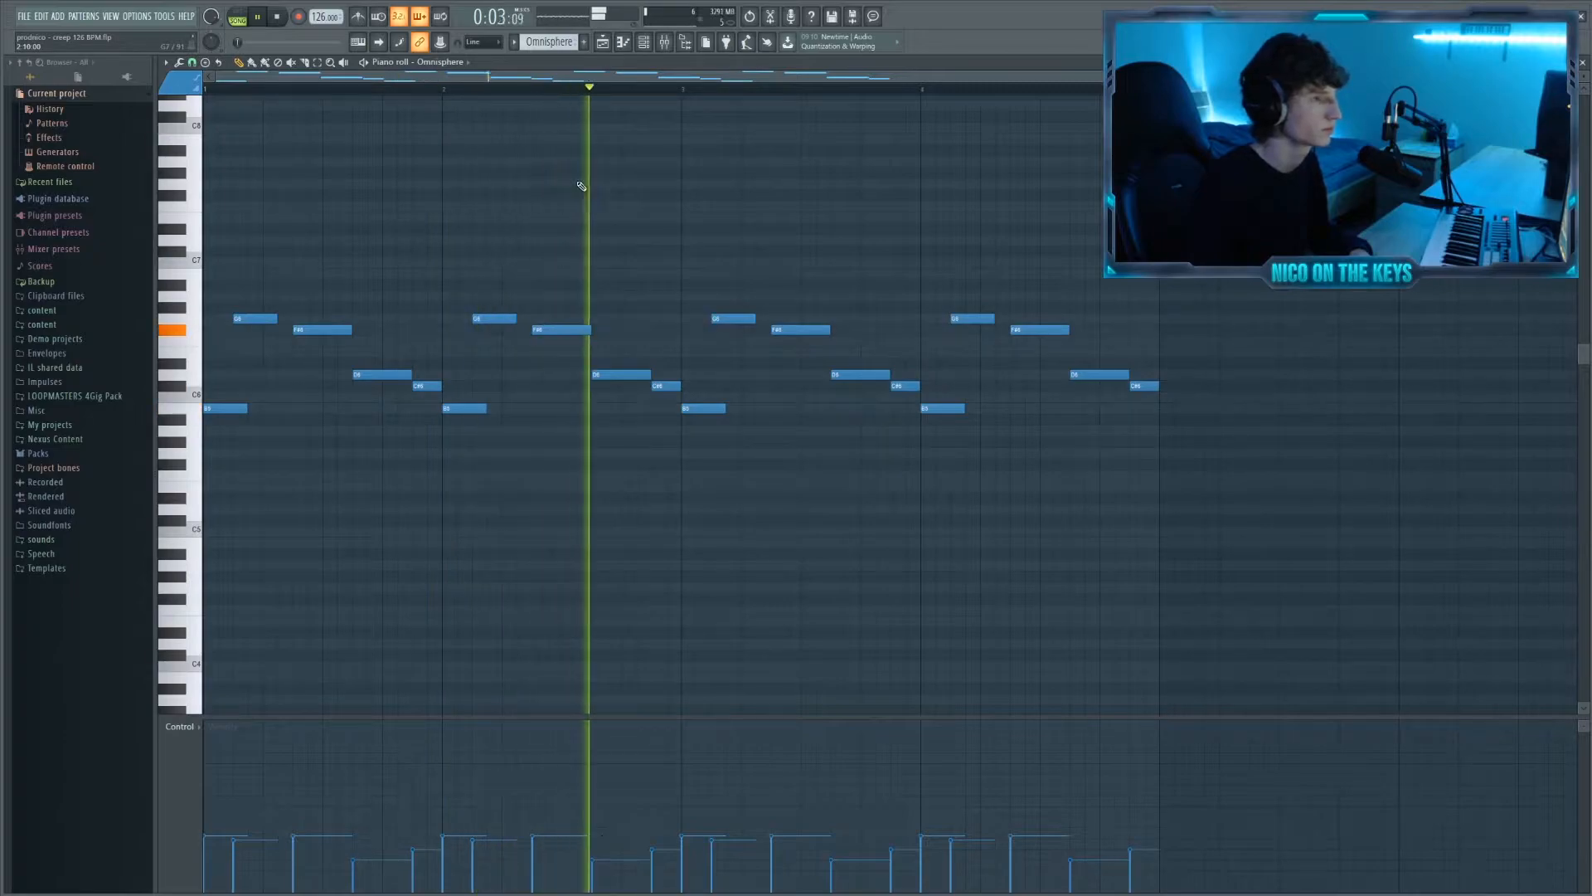
- Stop playback and examine the EchoBoy, RC-20 Retro Color and FabFilter Volcano 2 effects on the Omnisphere mixer track
left_click(650, 47)
key("space")
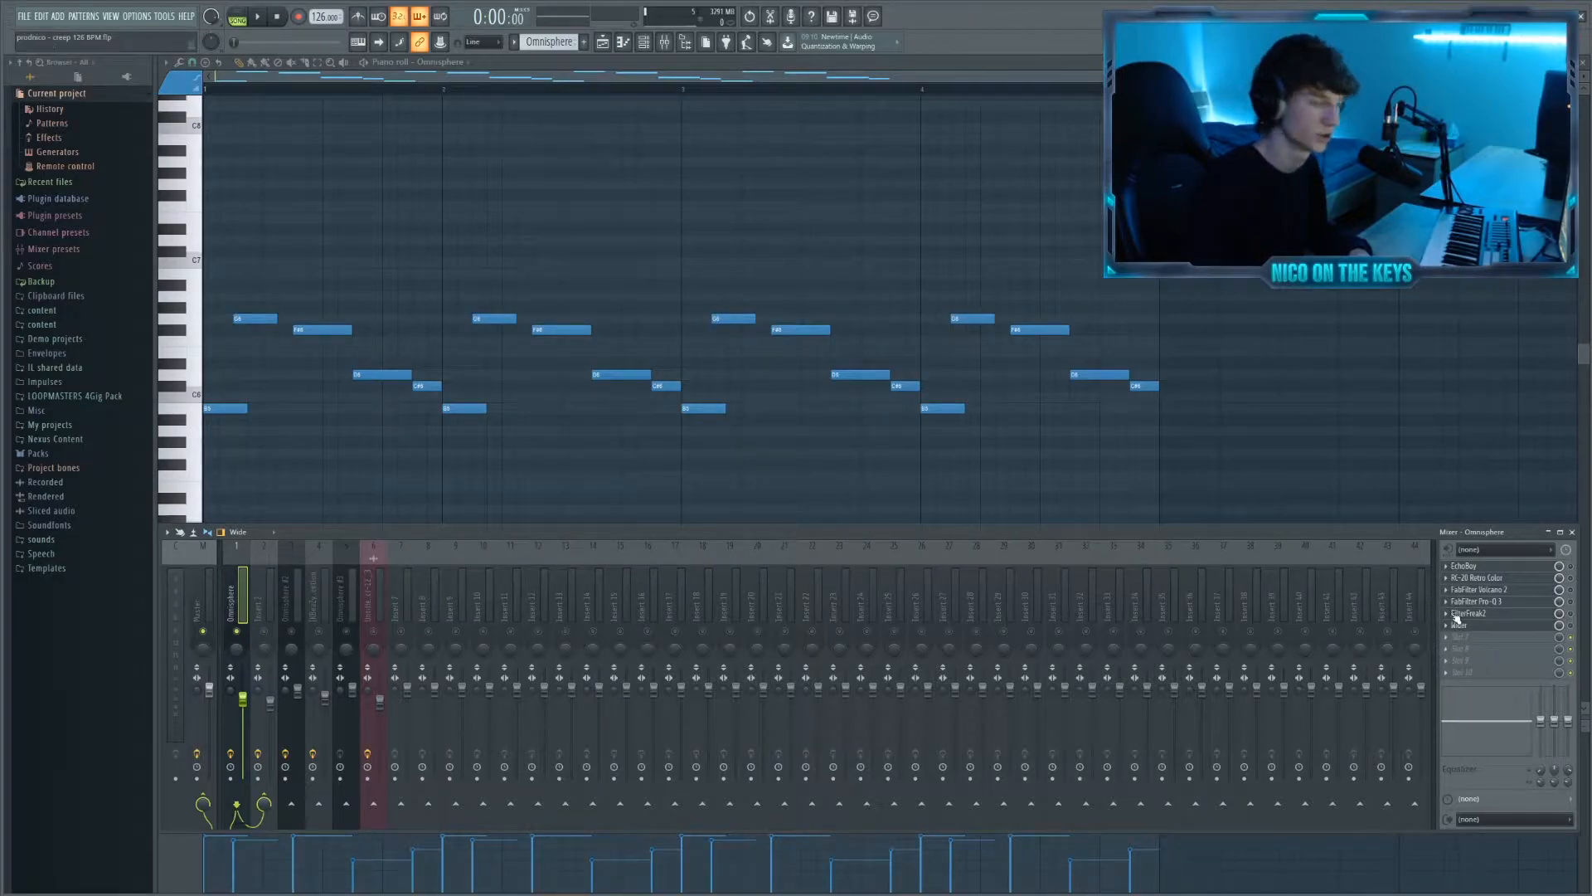
left_click(1468, 566)
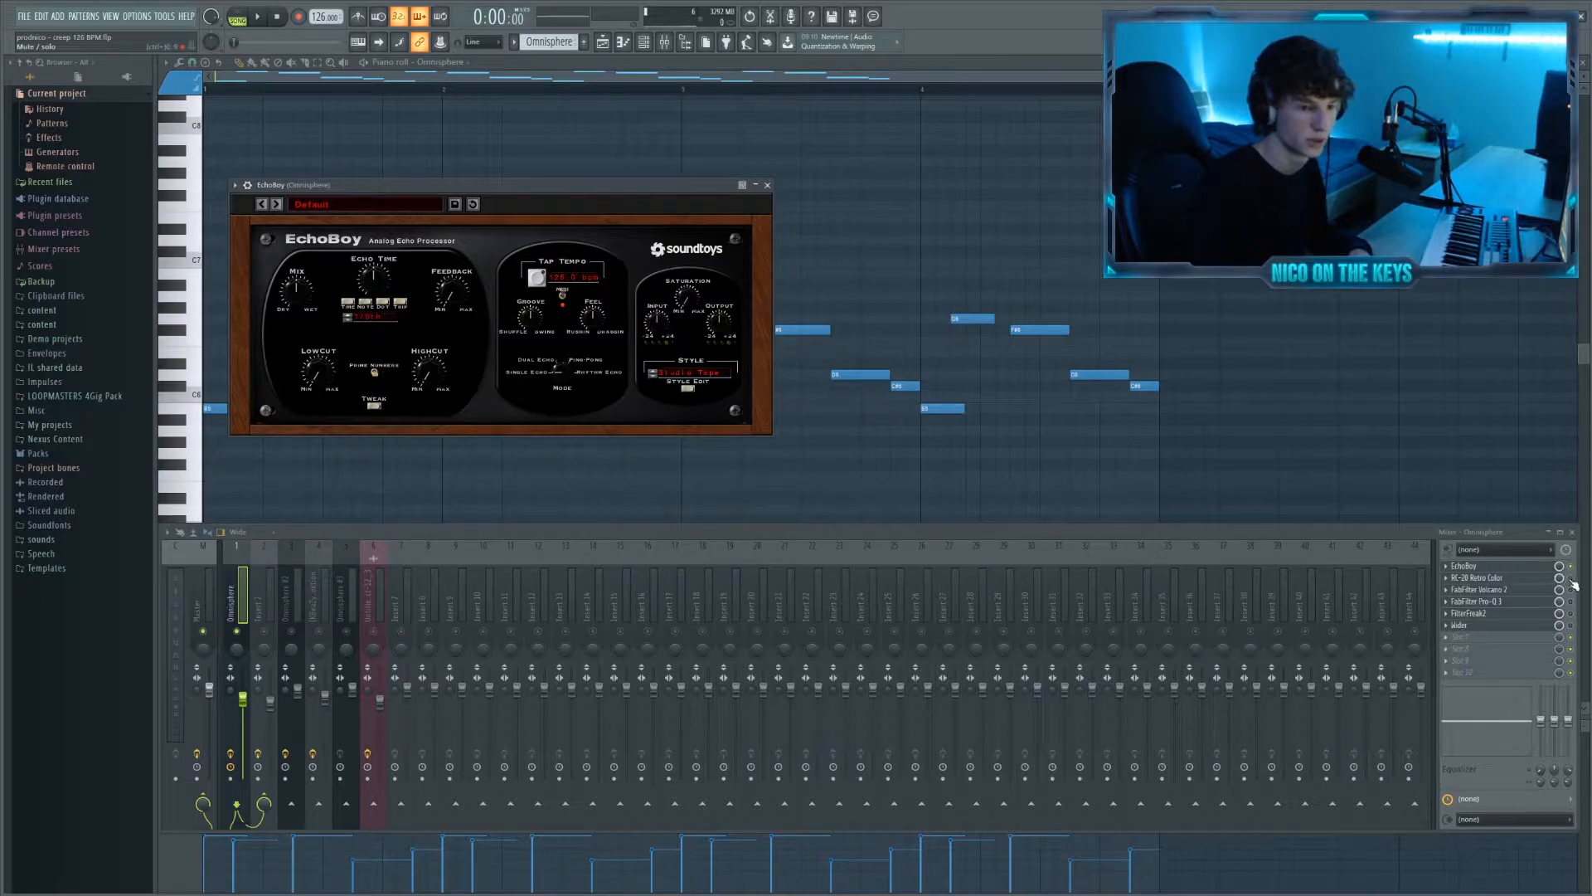
left_click(1482, 580)
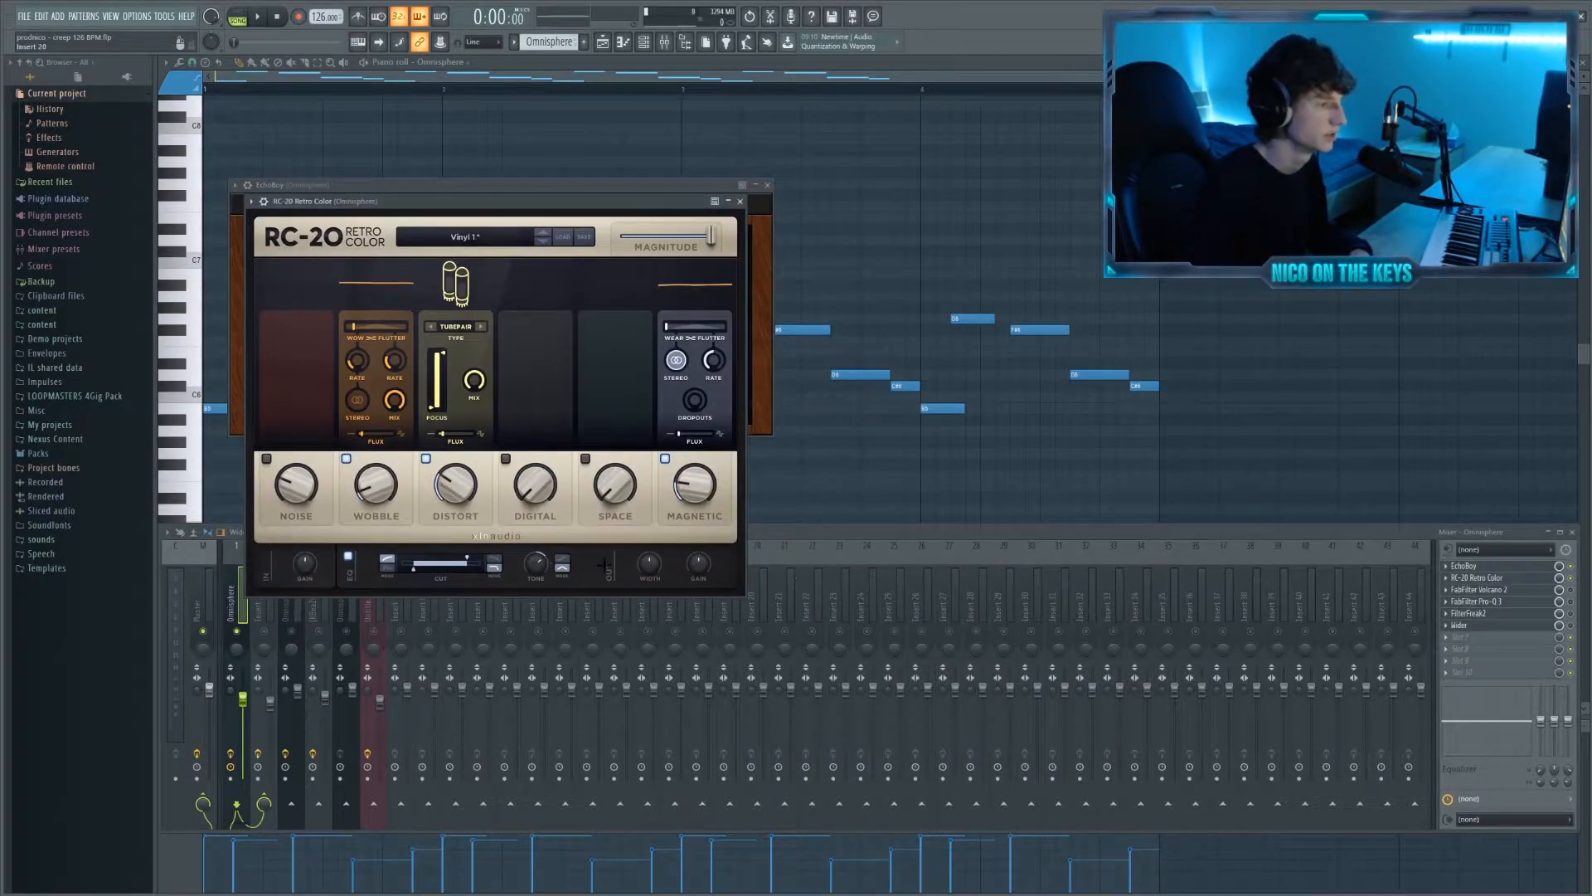
left_click(1467, 591)
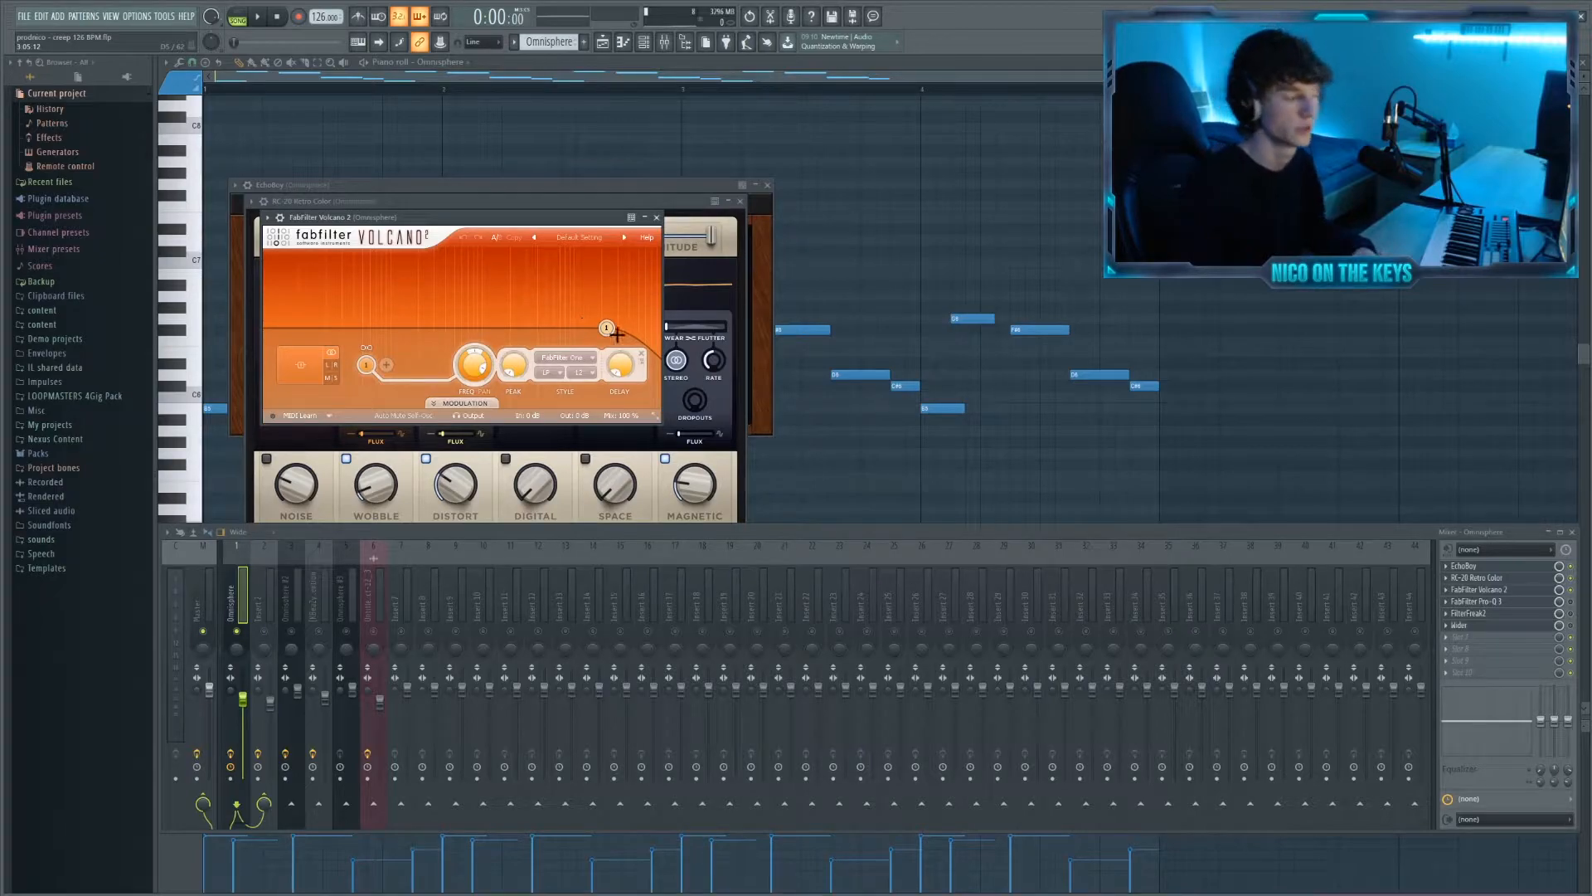
- Examine the track's FabFilter Pro-Q 3 curve and FilterFreak2 settings, and play the melody through the effects
left_click(1500, 602)
mouse_move(520, 425)
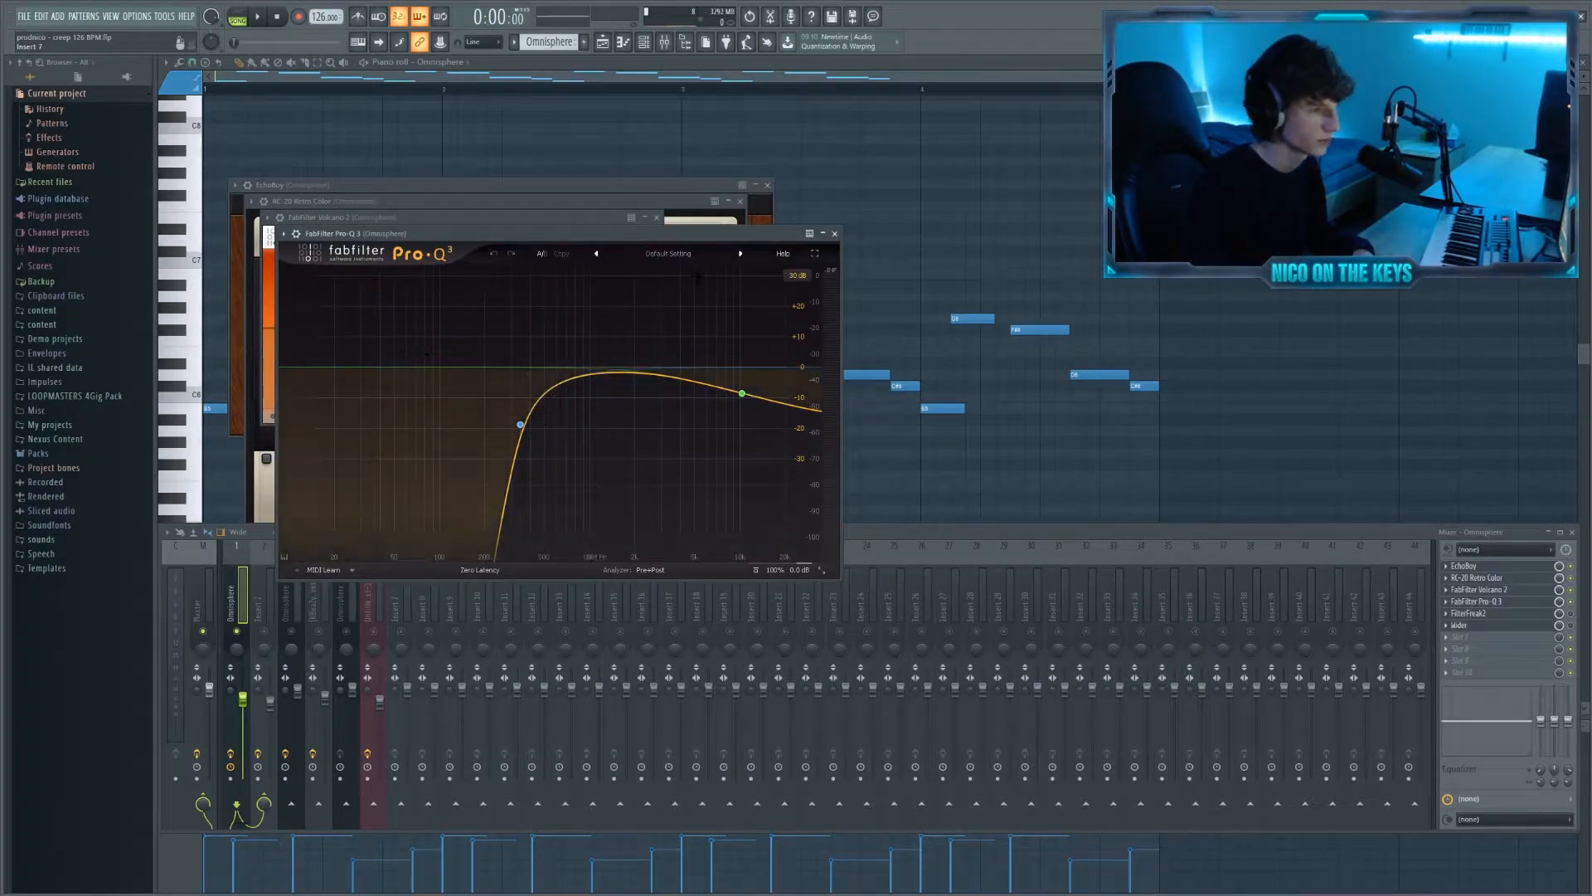
mouse_move(757, 374)
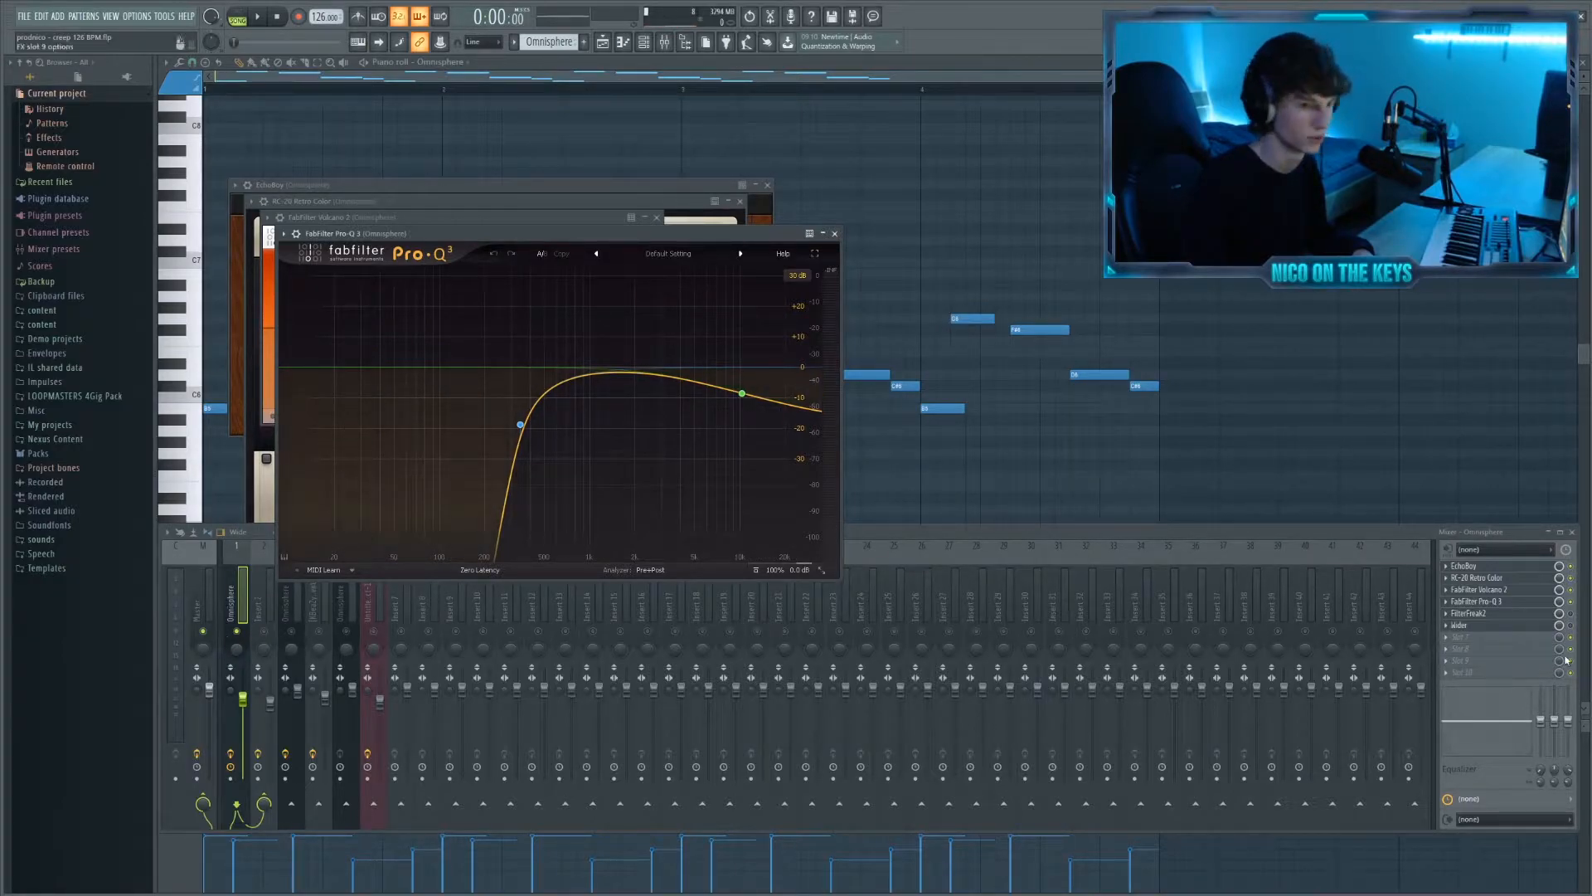
left_click(1526, 613)
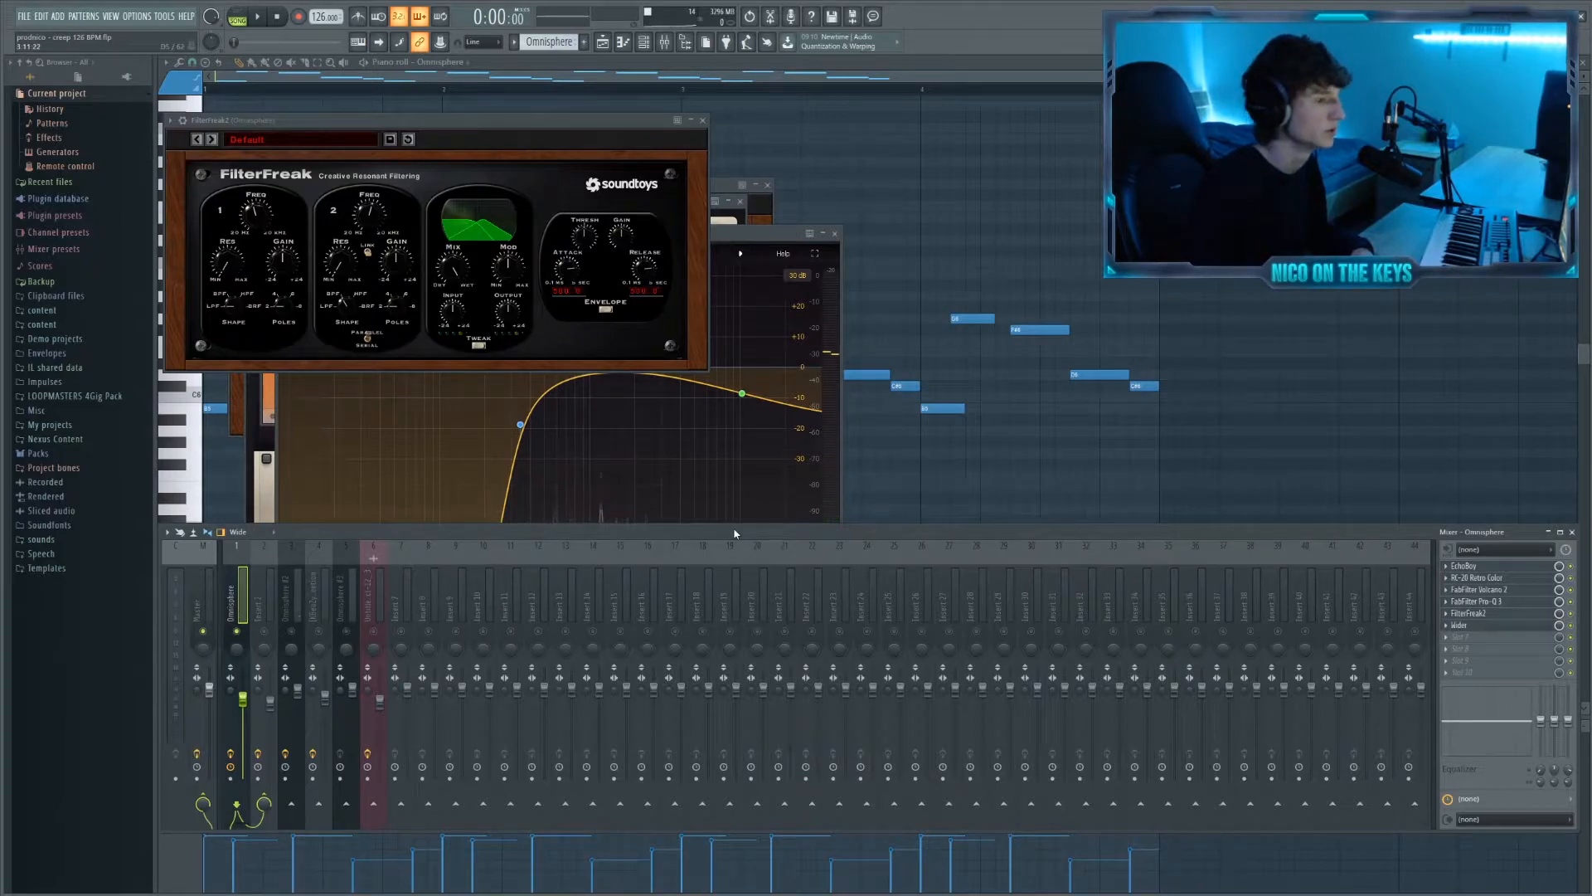
key("space")
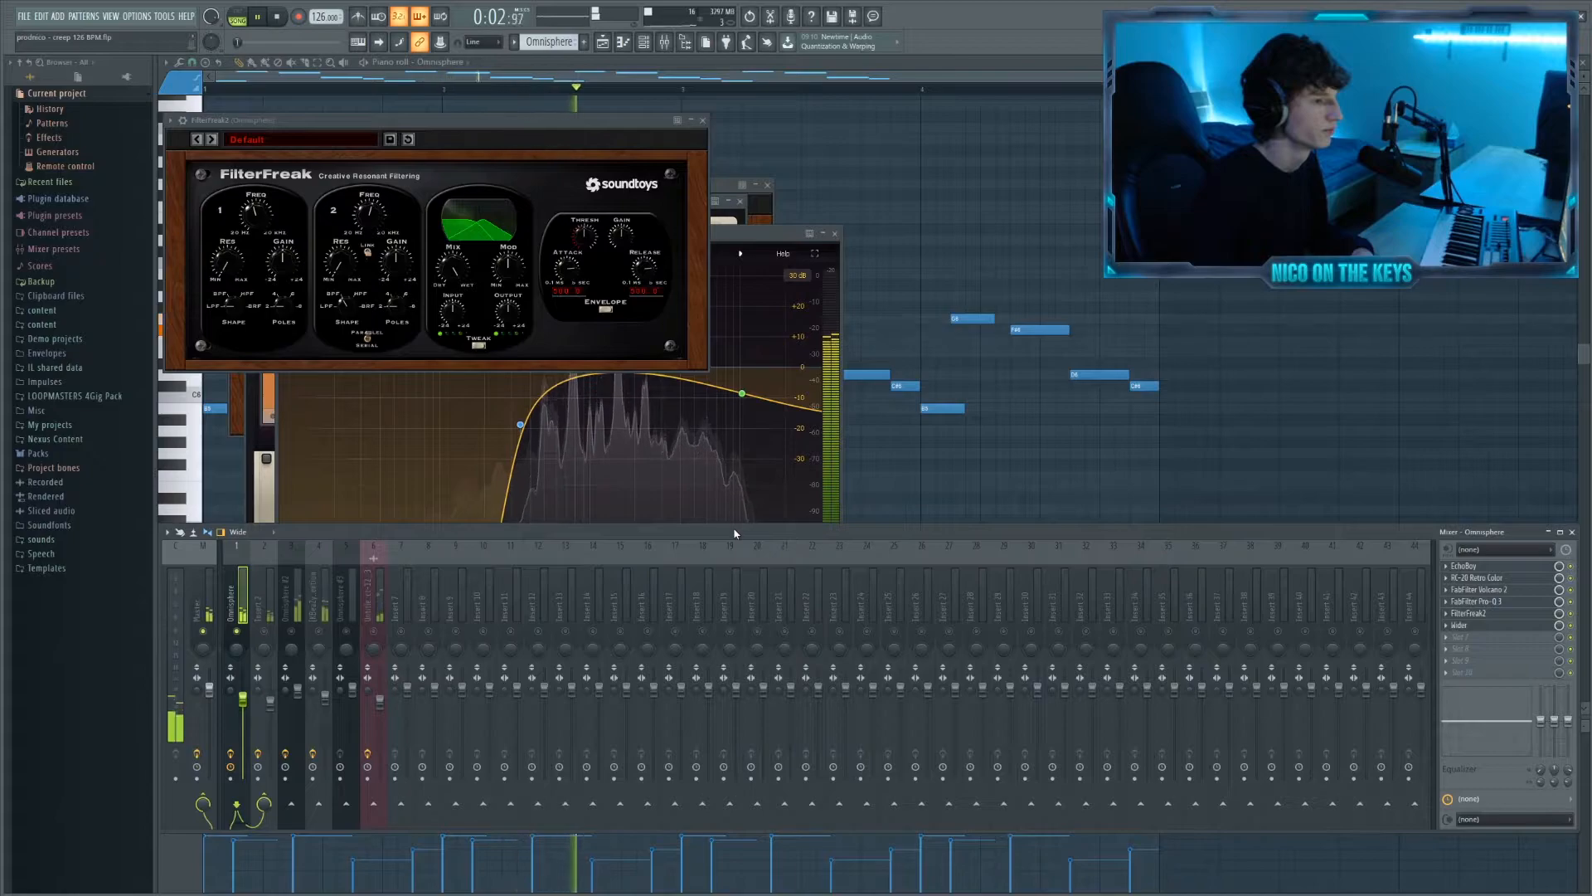
key("space")
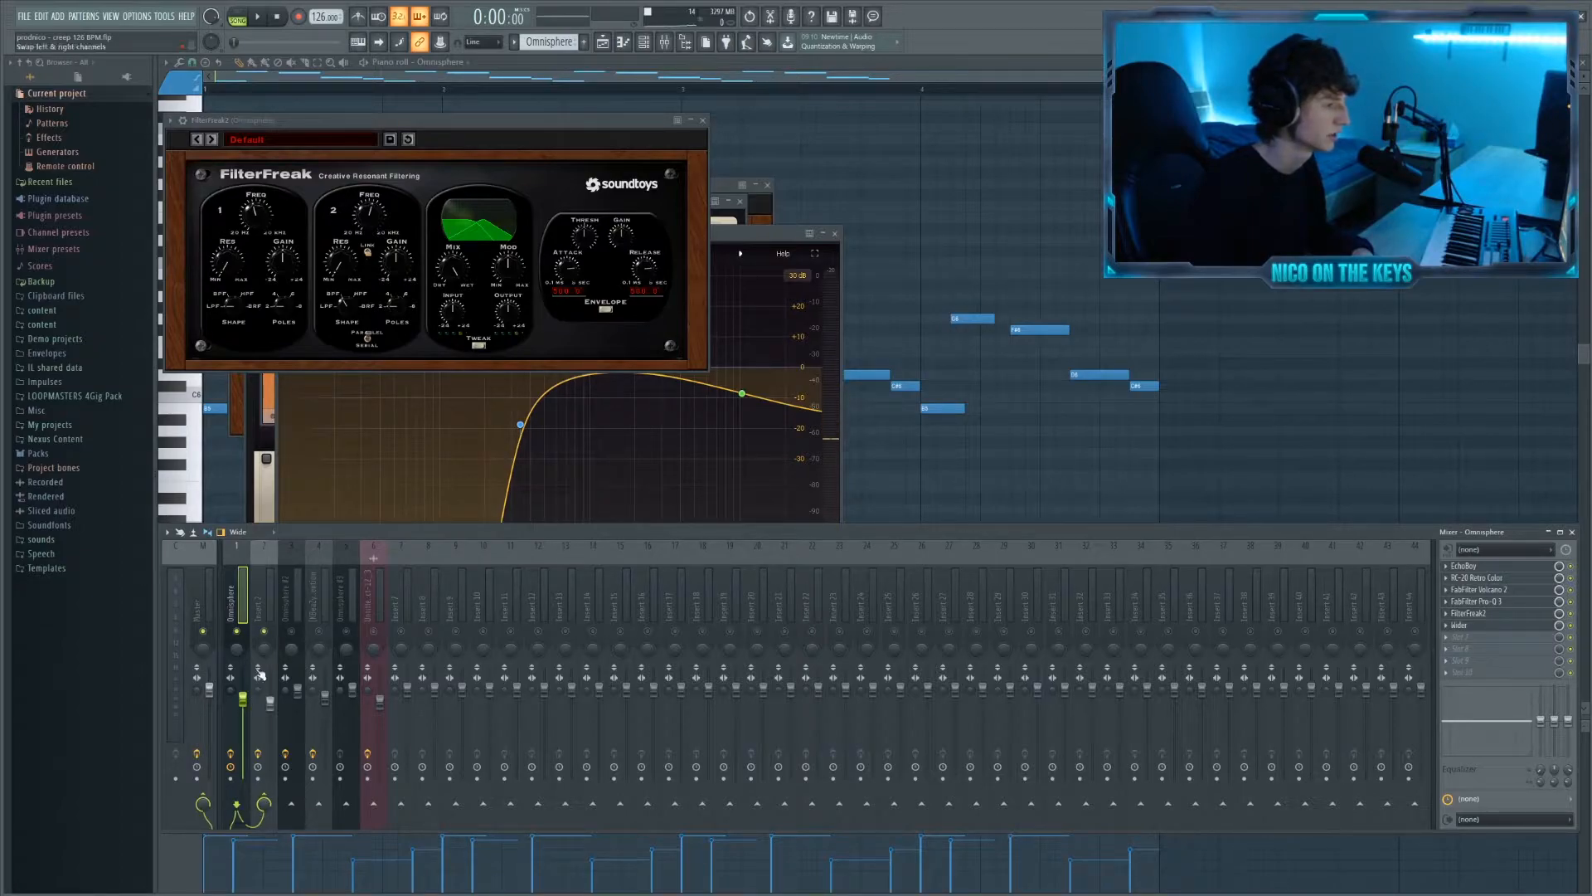
- Show the HalfTime and Fruity Reverb 2 effects on the Insert 2 mixer track and play back the melody
left_click(261, 612)
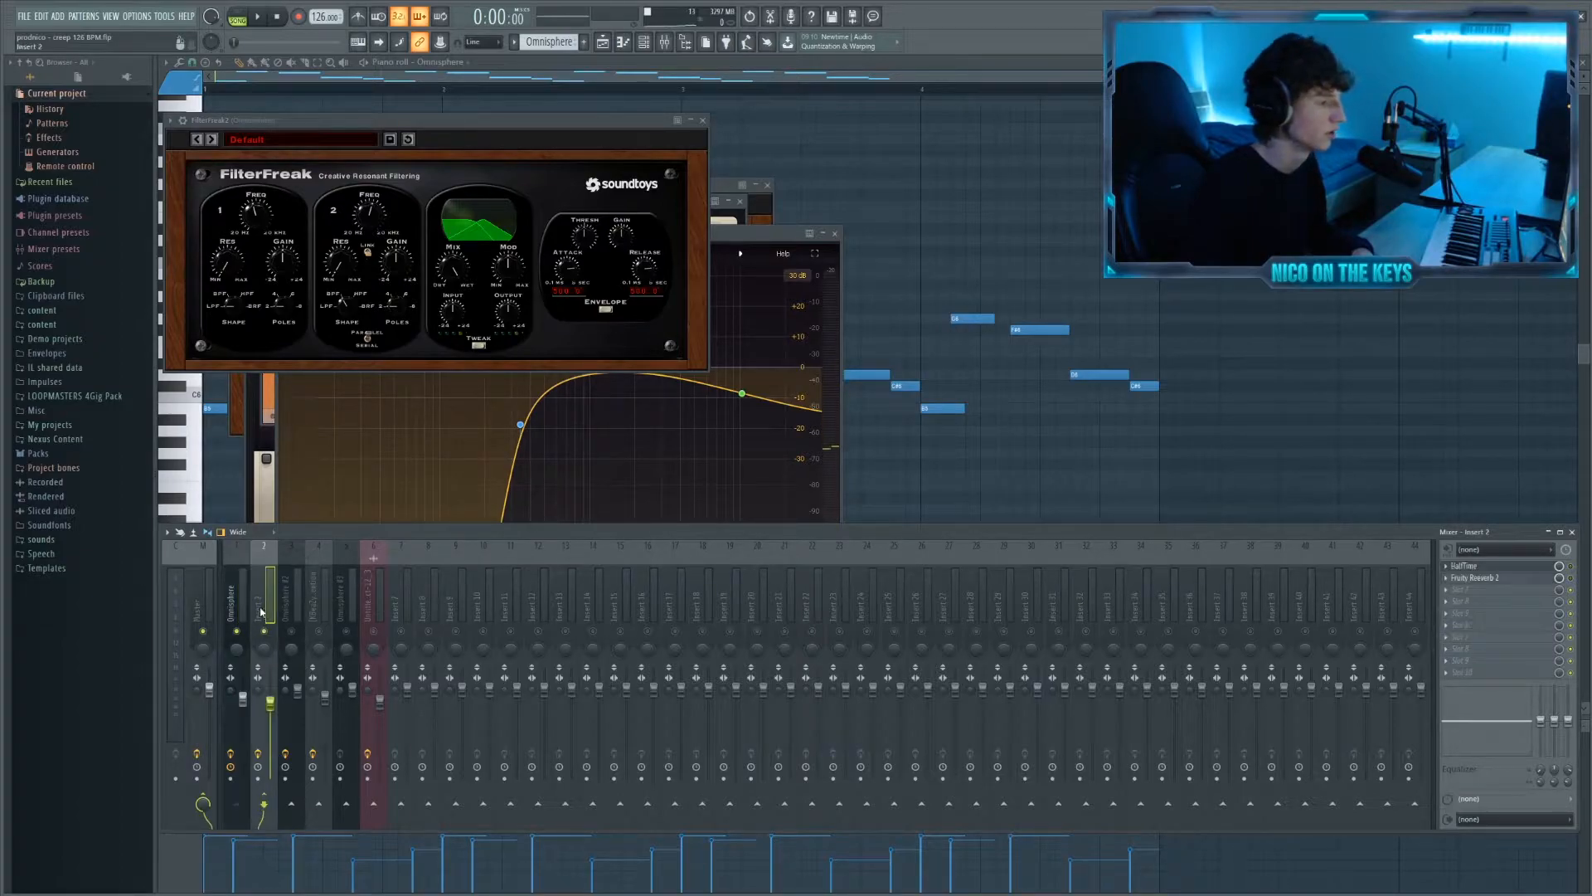
left_click(1482, 569)
left_click(1487, 579)
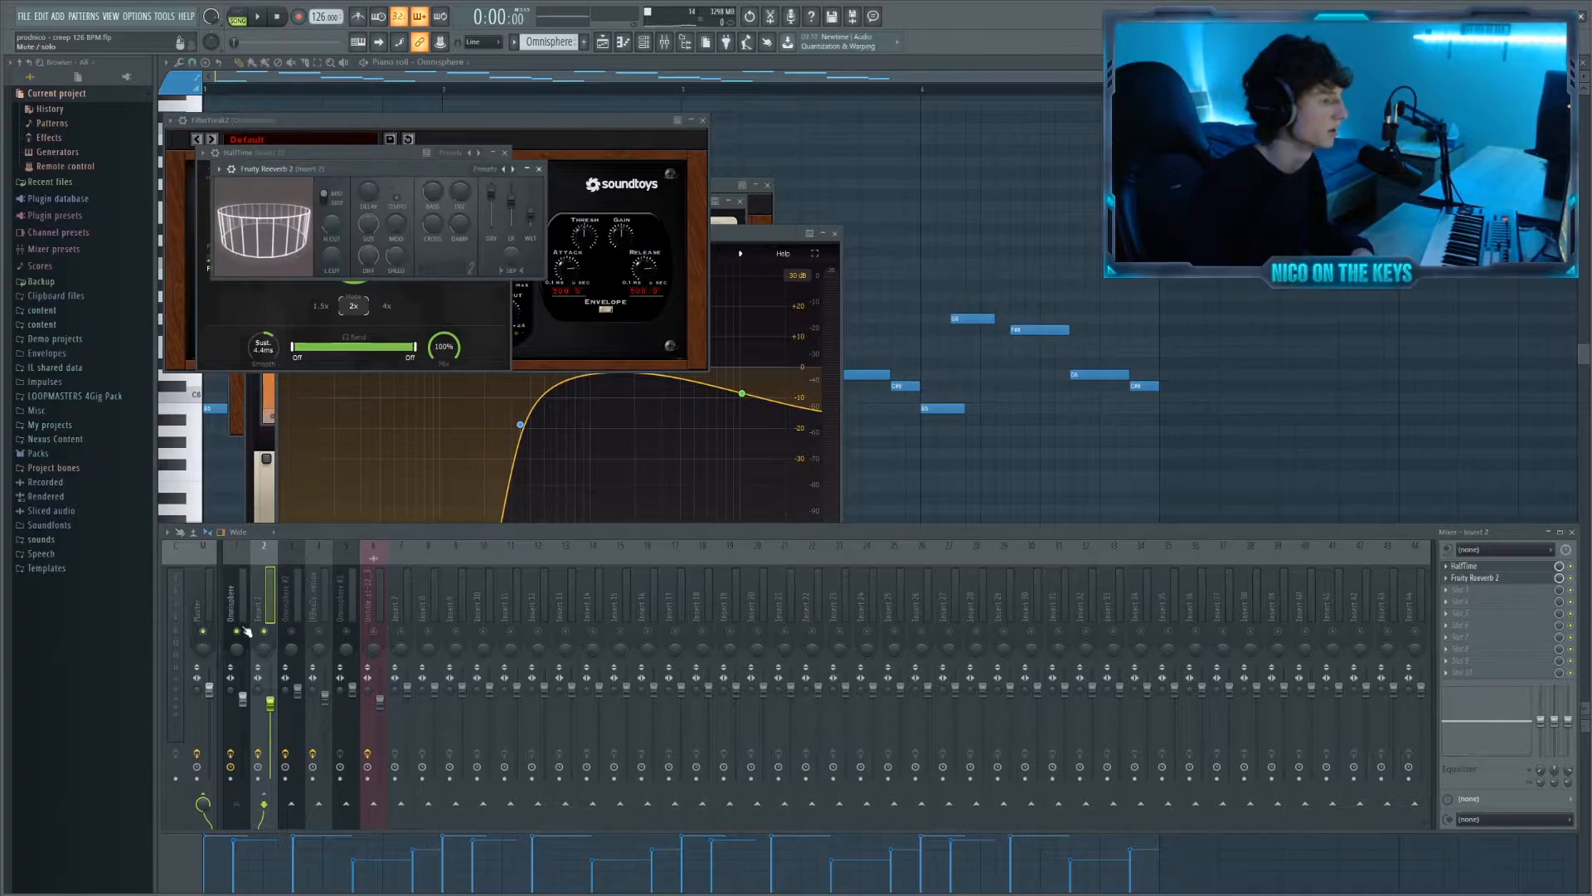
left_click(262, 18)
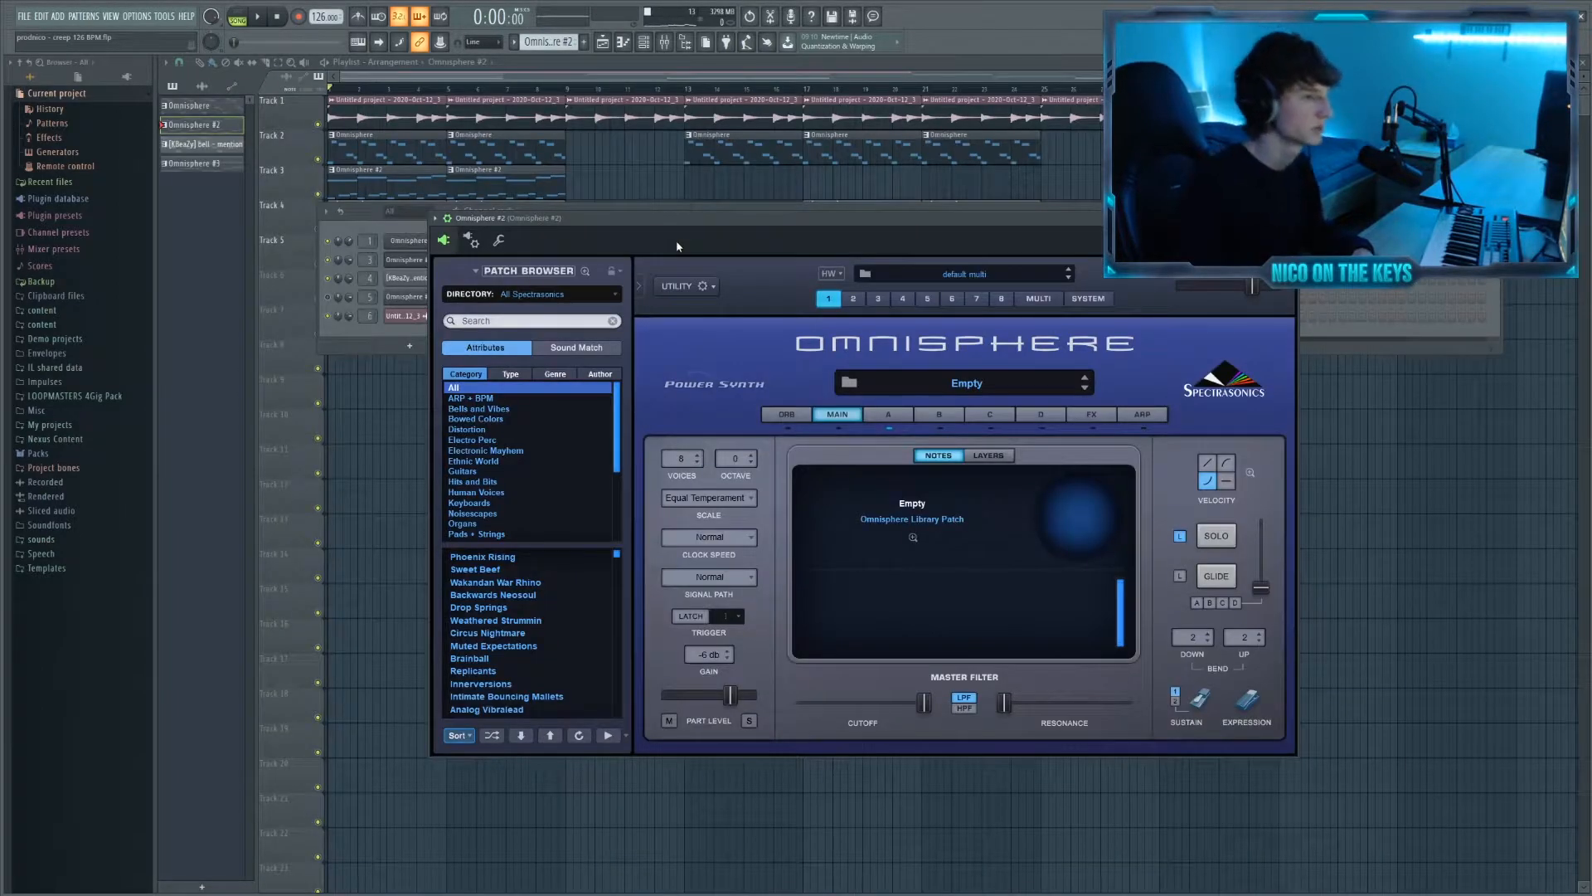
- Inspect the Omnisphere #2 instrument's layer A sound and play its pattern in the piano roll
left_click_drag(694, 224, 537, 216)
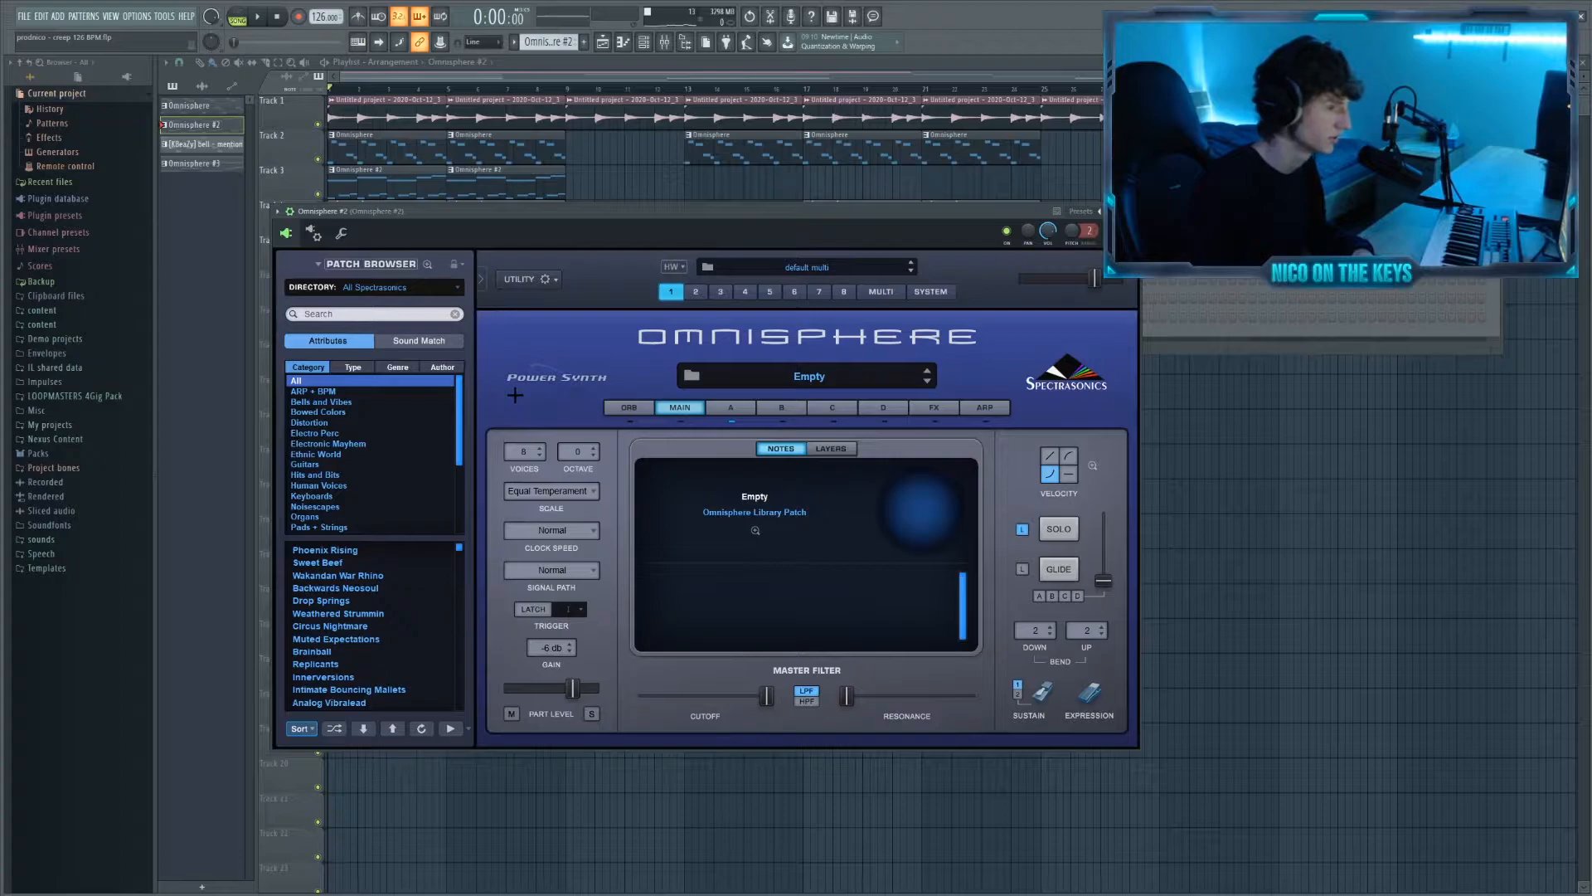
left_click(741, 410)
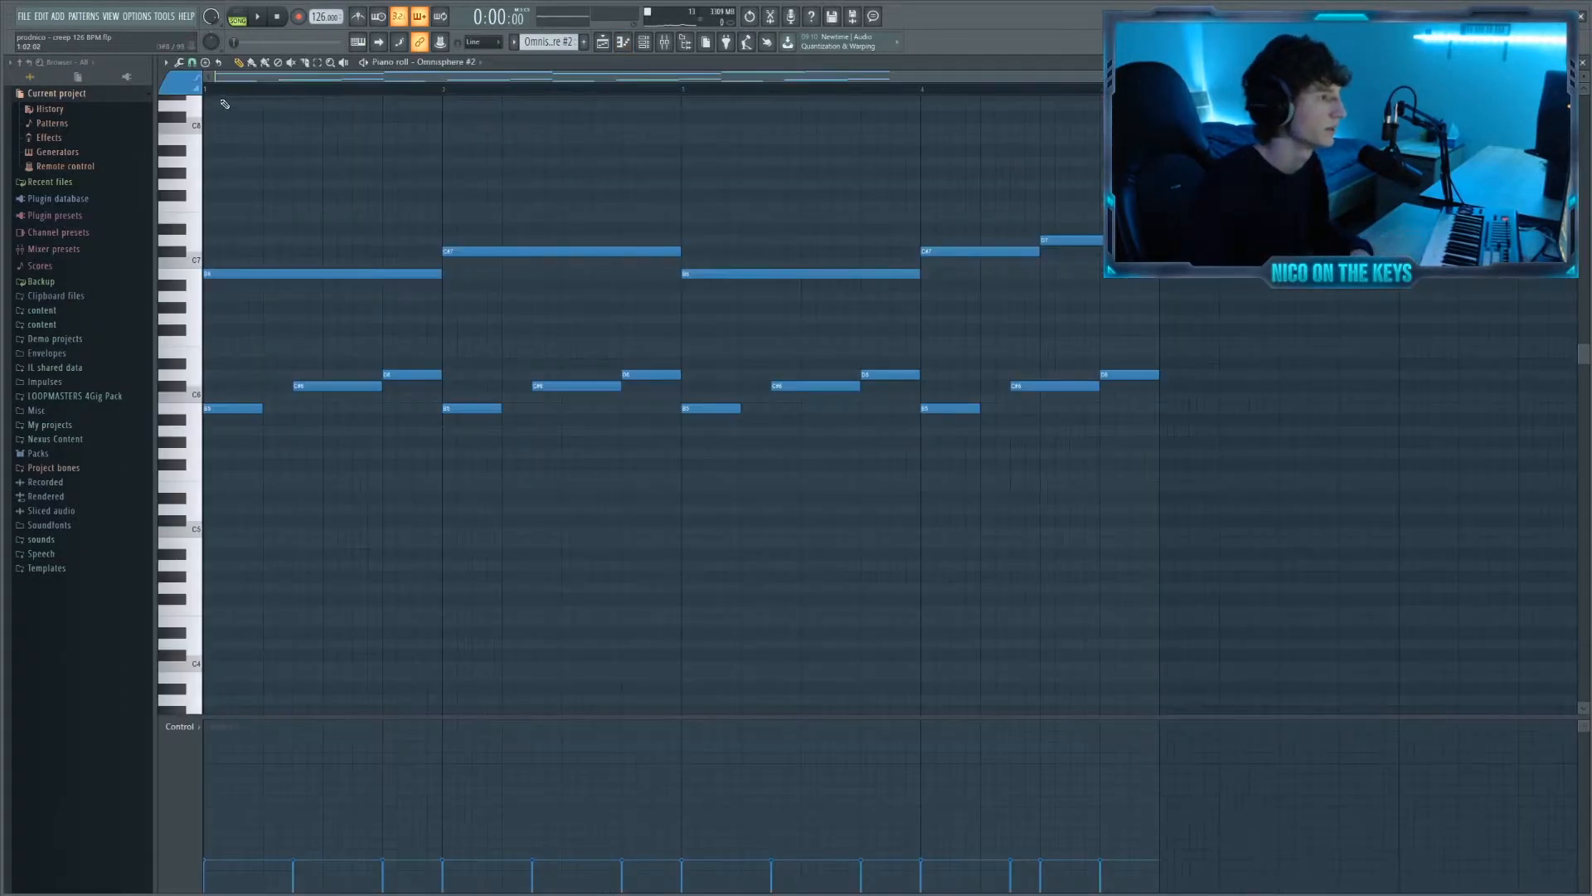
key("space")
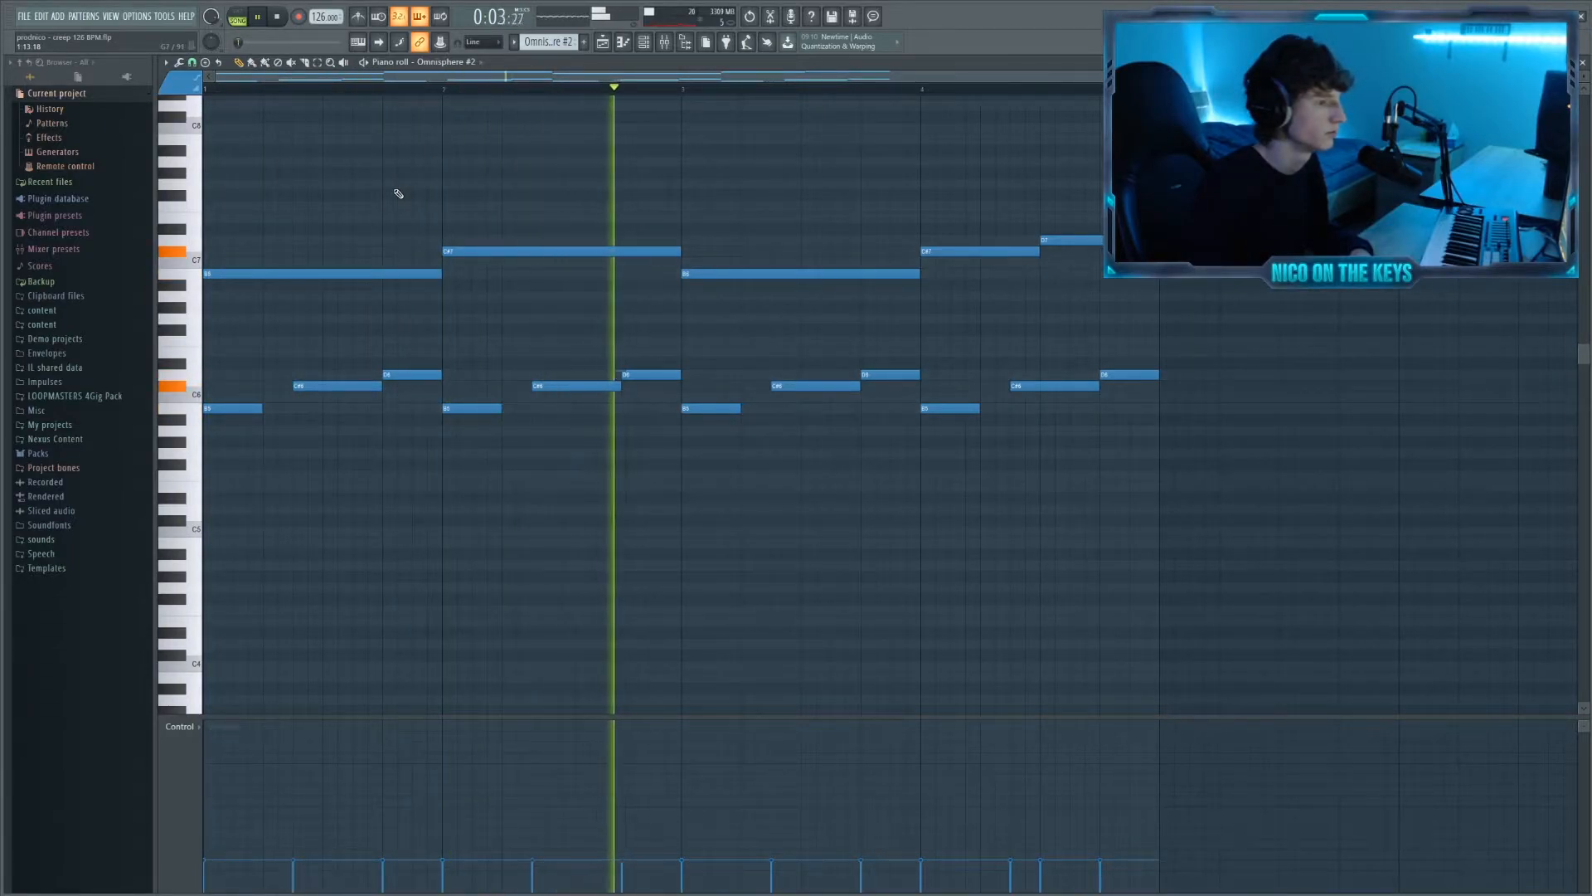
key("space")
- Examine the FabFilter Pro-Q 3 filter on the Omnisphere #2 mixer track and play the pattern through it
key("F9")
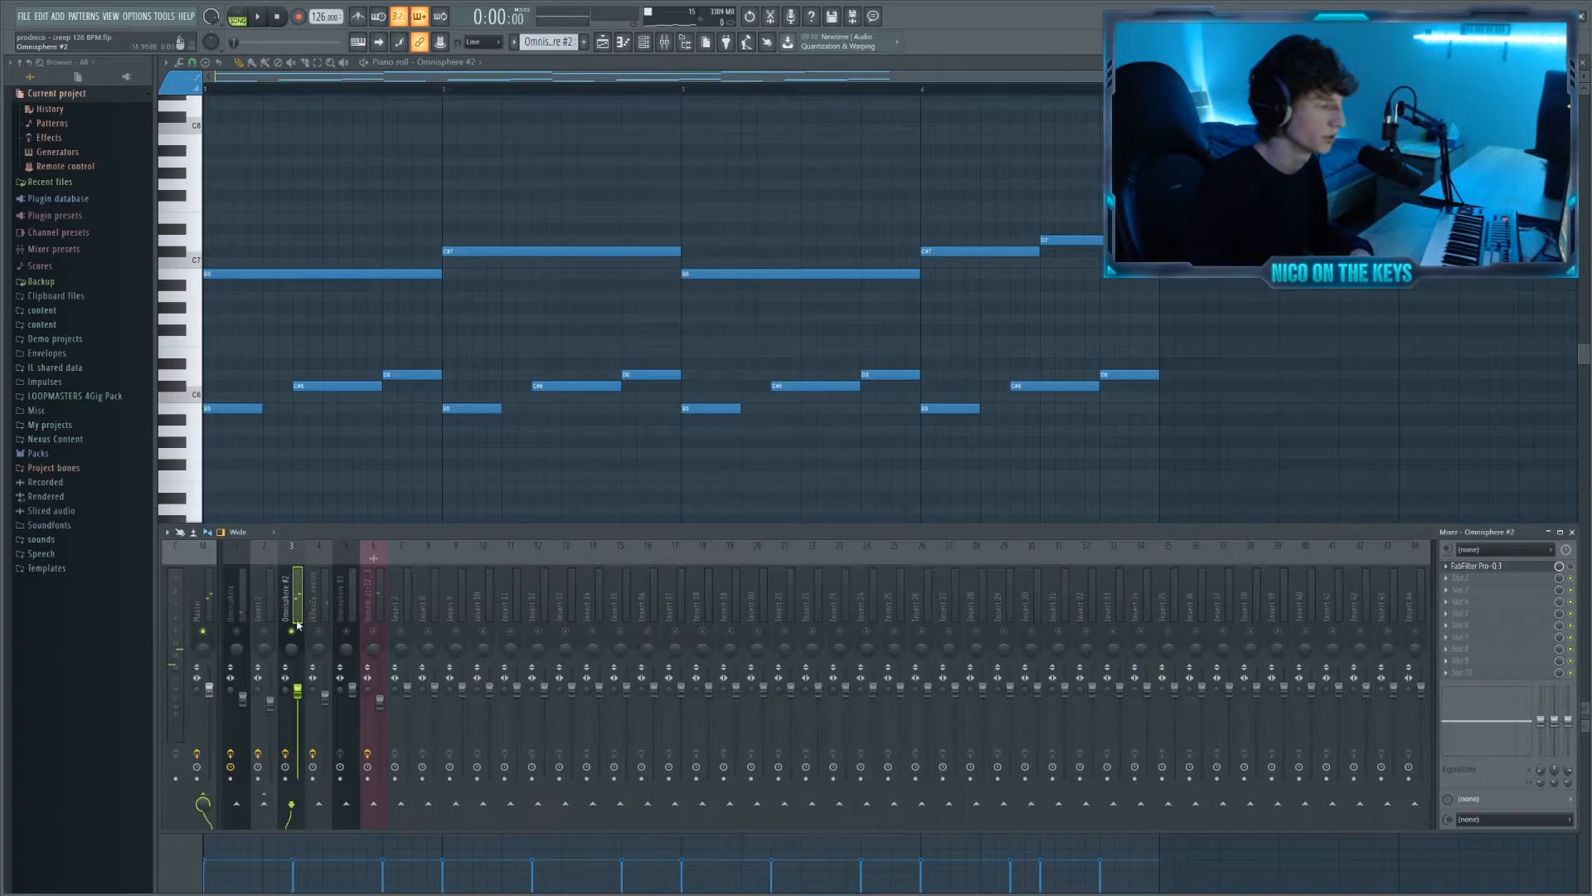
left_click(1476, 566)
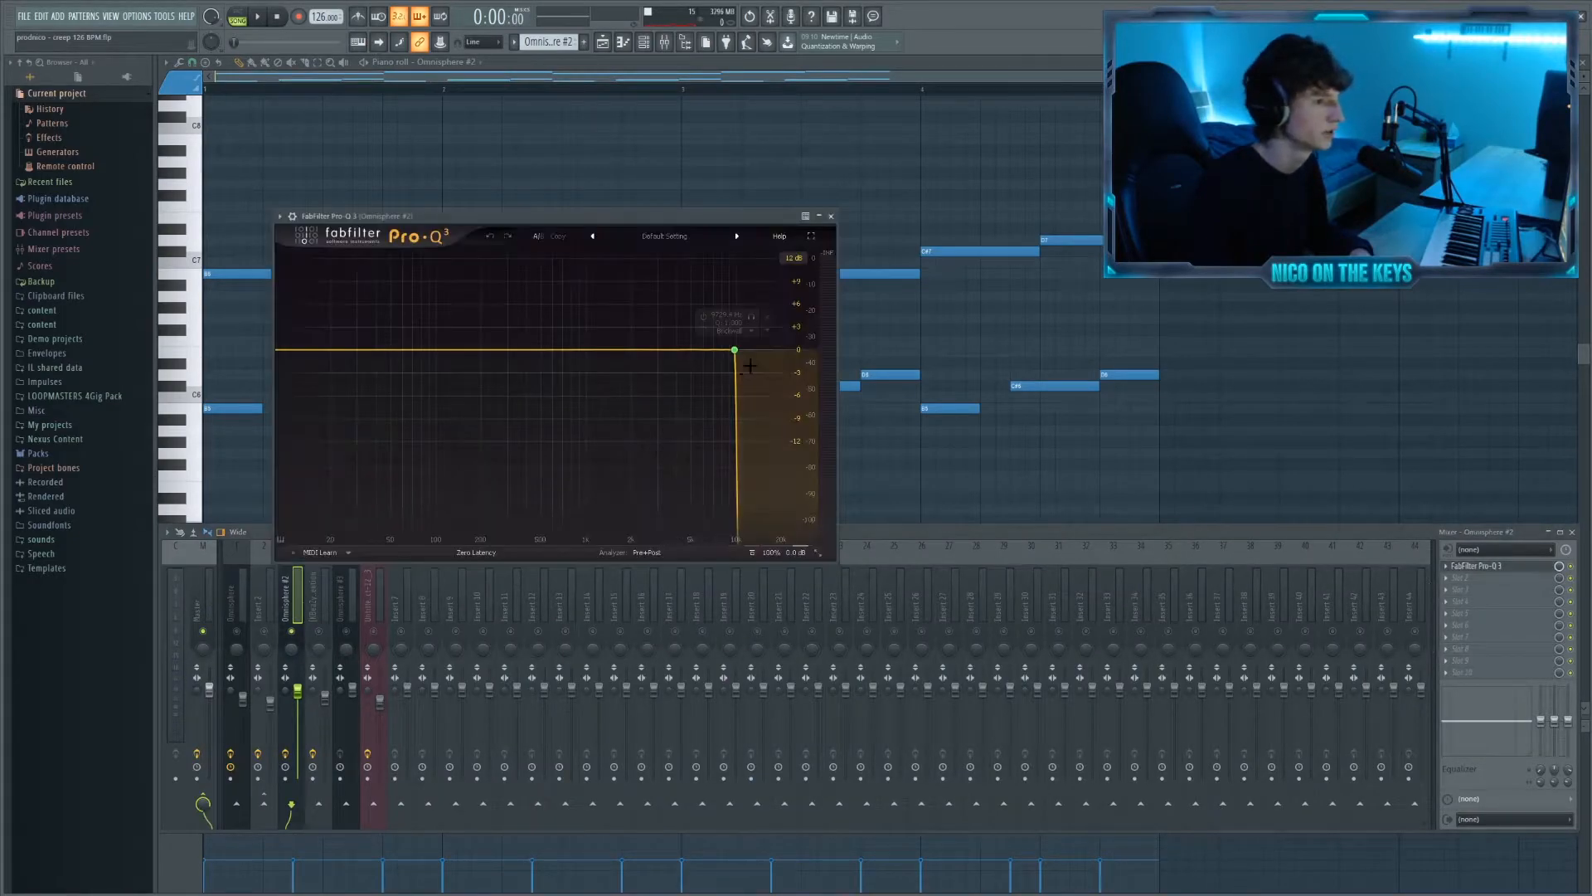
mouse_move(751, 358)
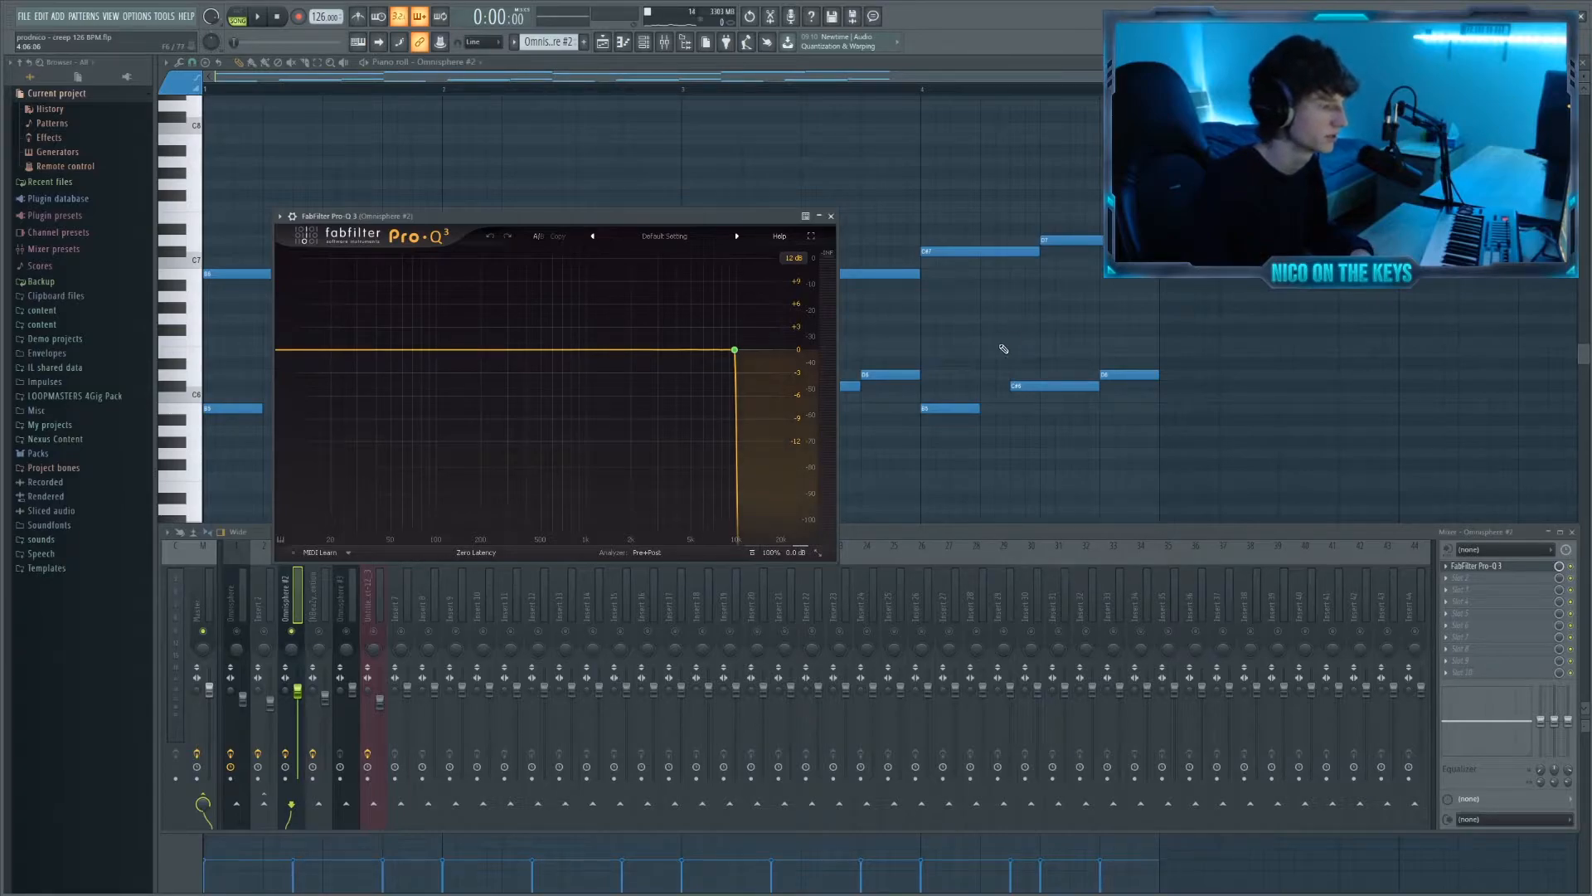
key("space")
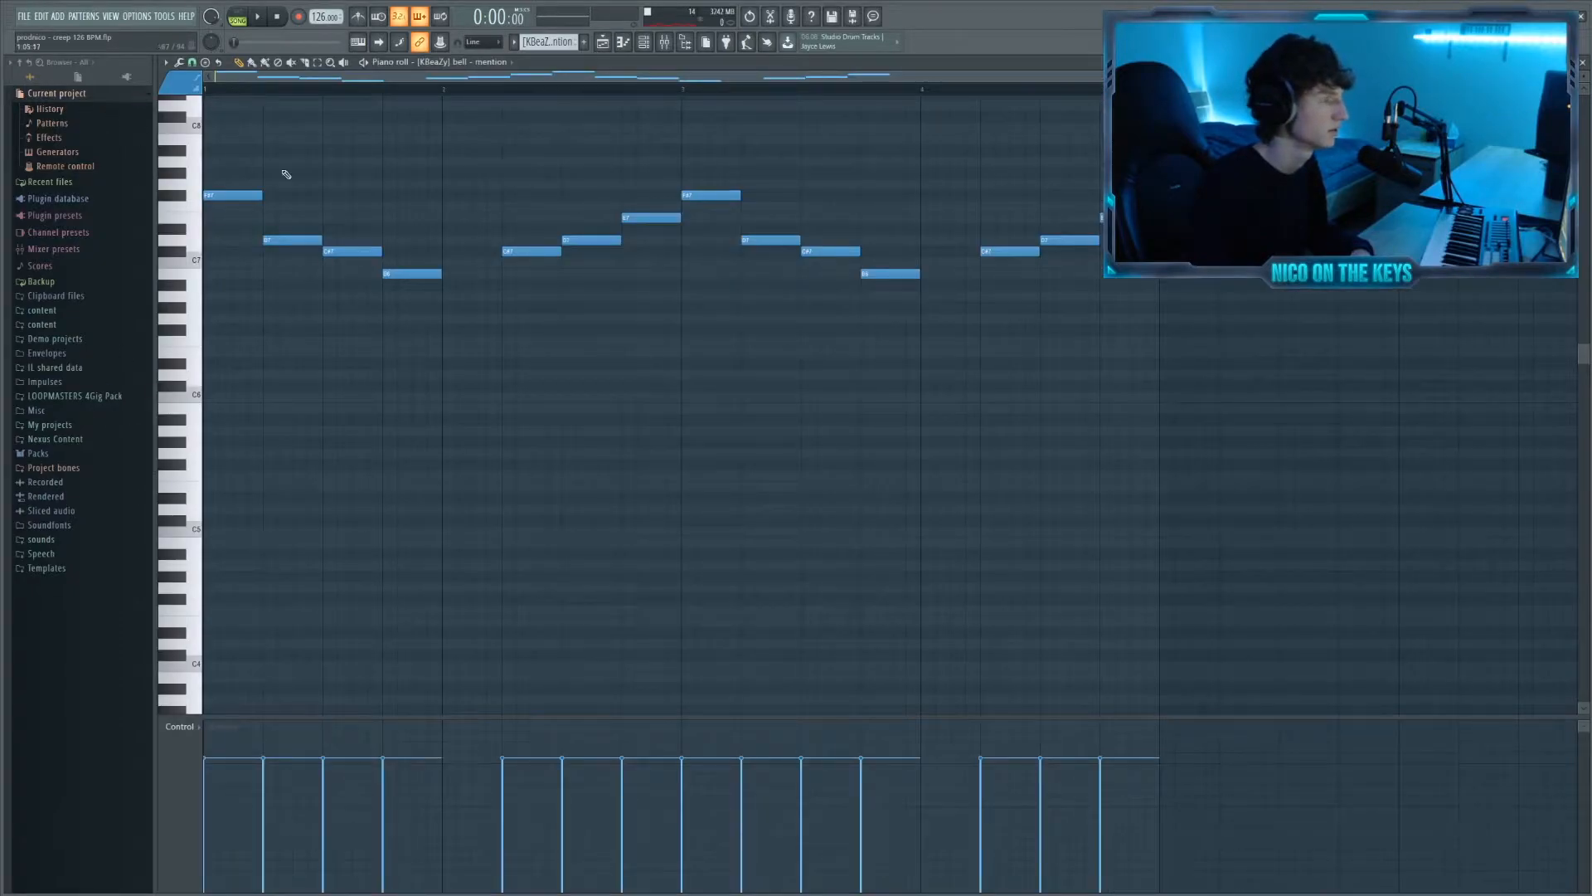
- Play the [KBeaZy] bell - mention pattern and inspect RC-20 Retro Color on its mixer track
key("space")
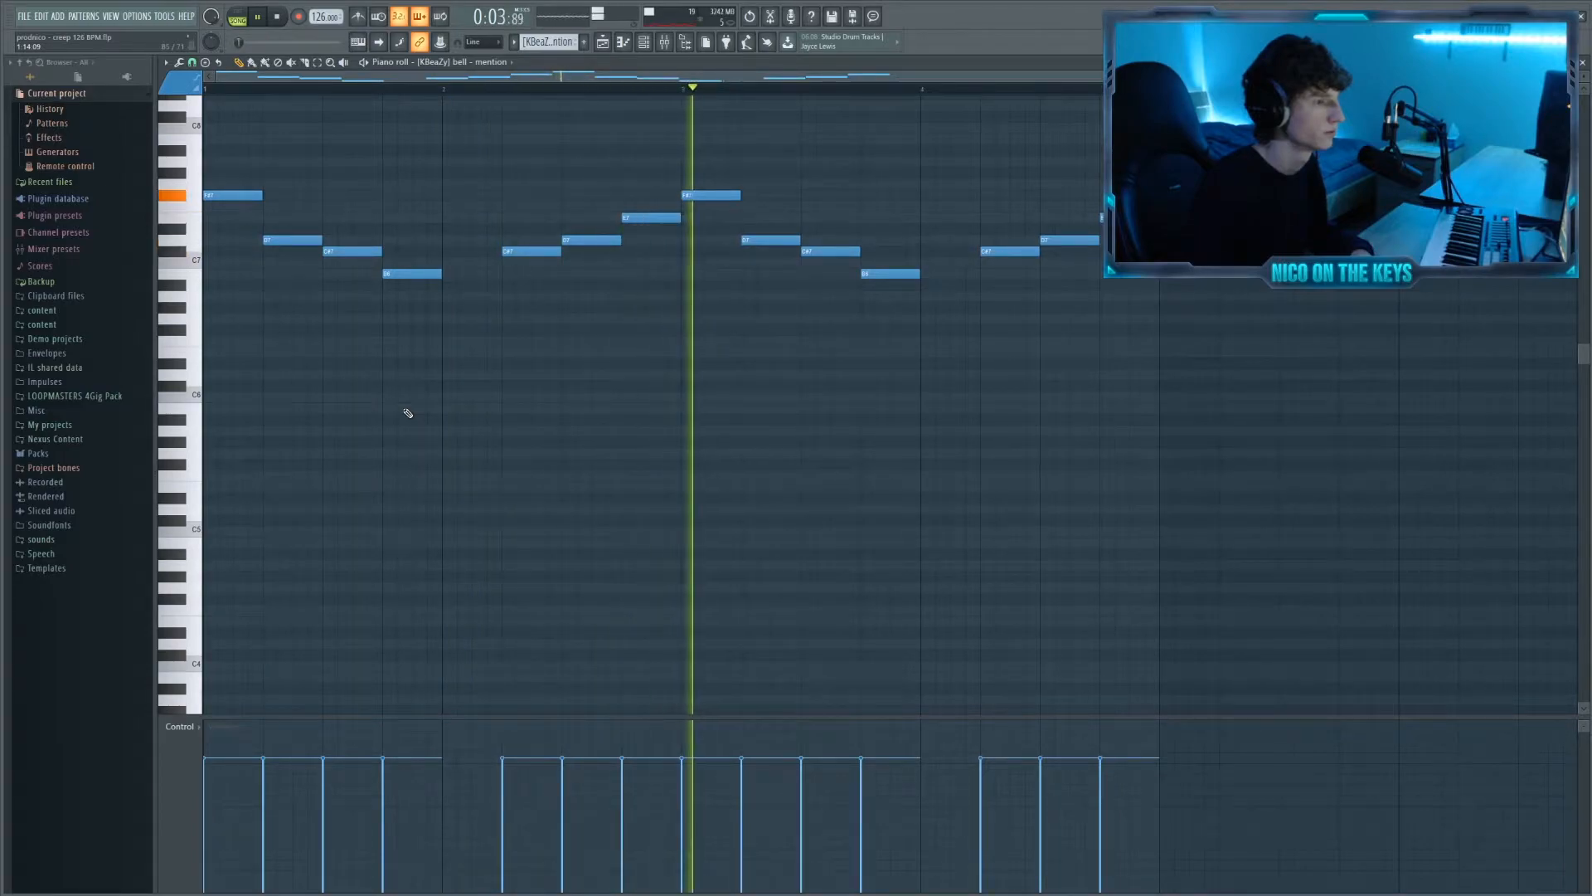
key("space")
key("F9")
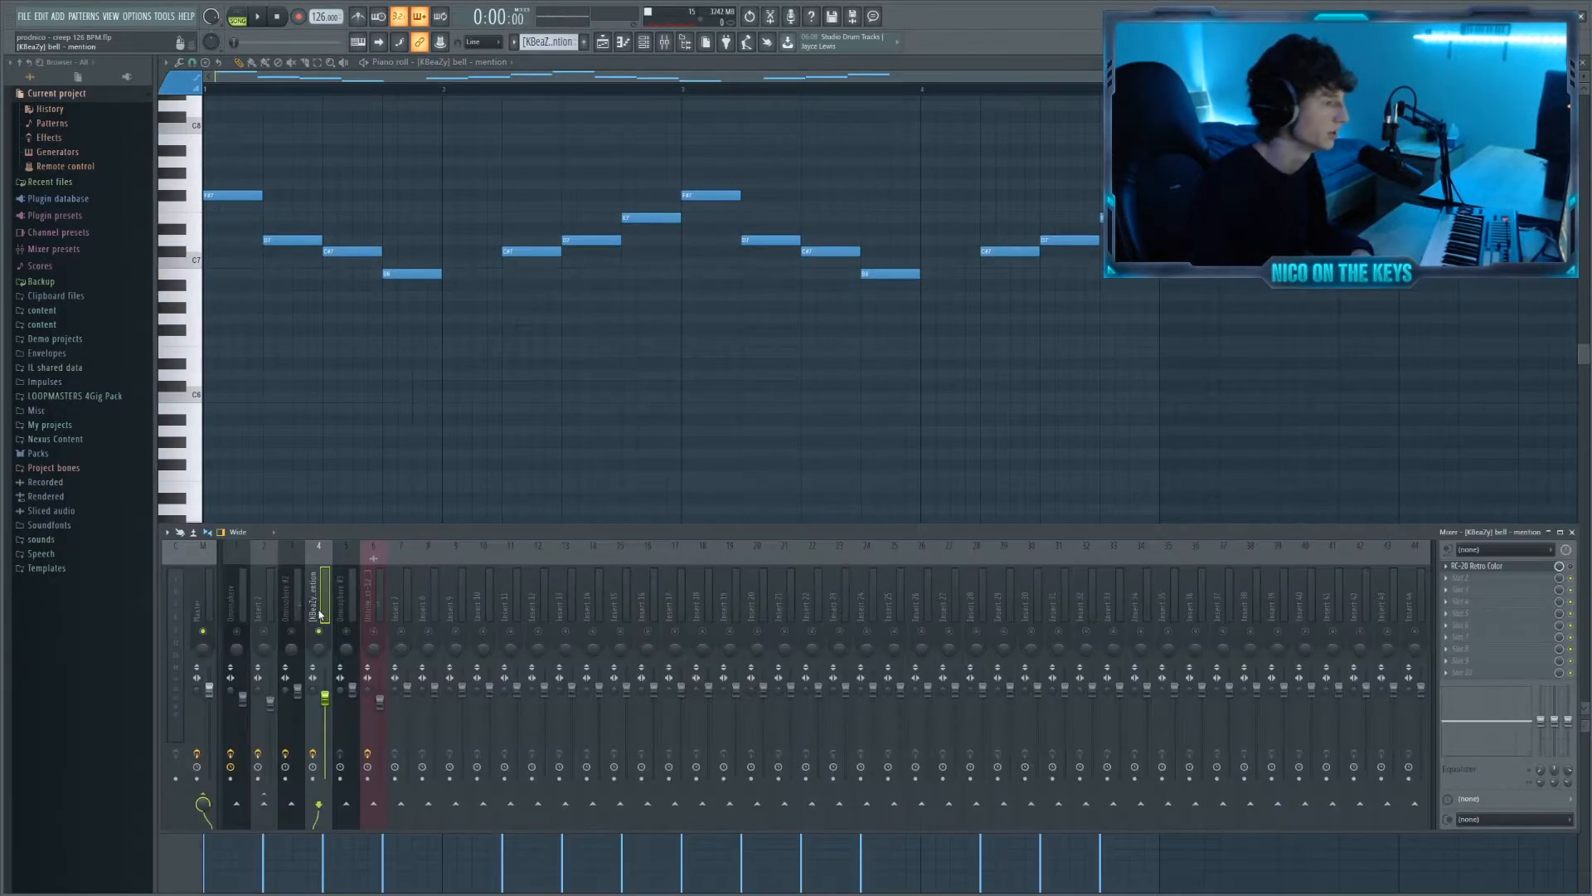
left_click(1484, 566)
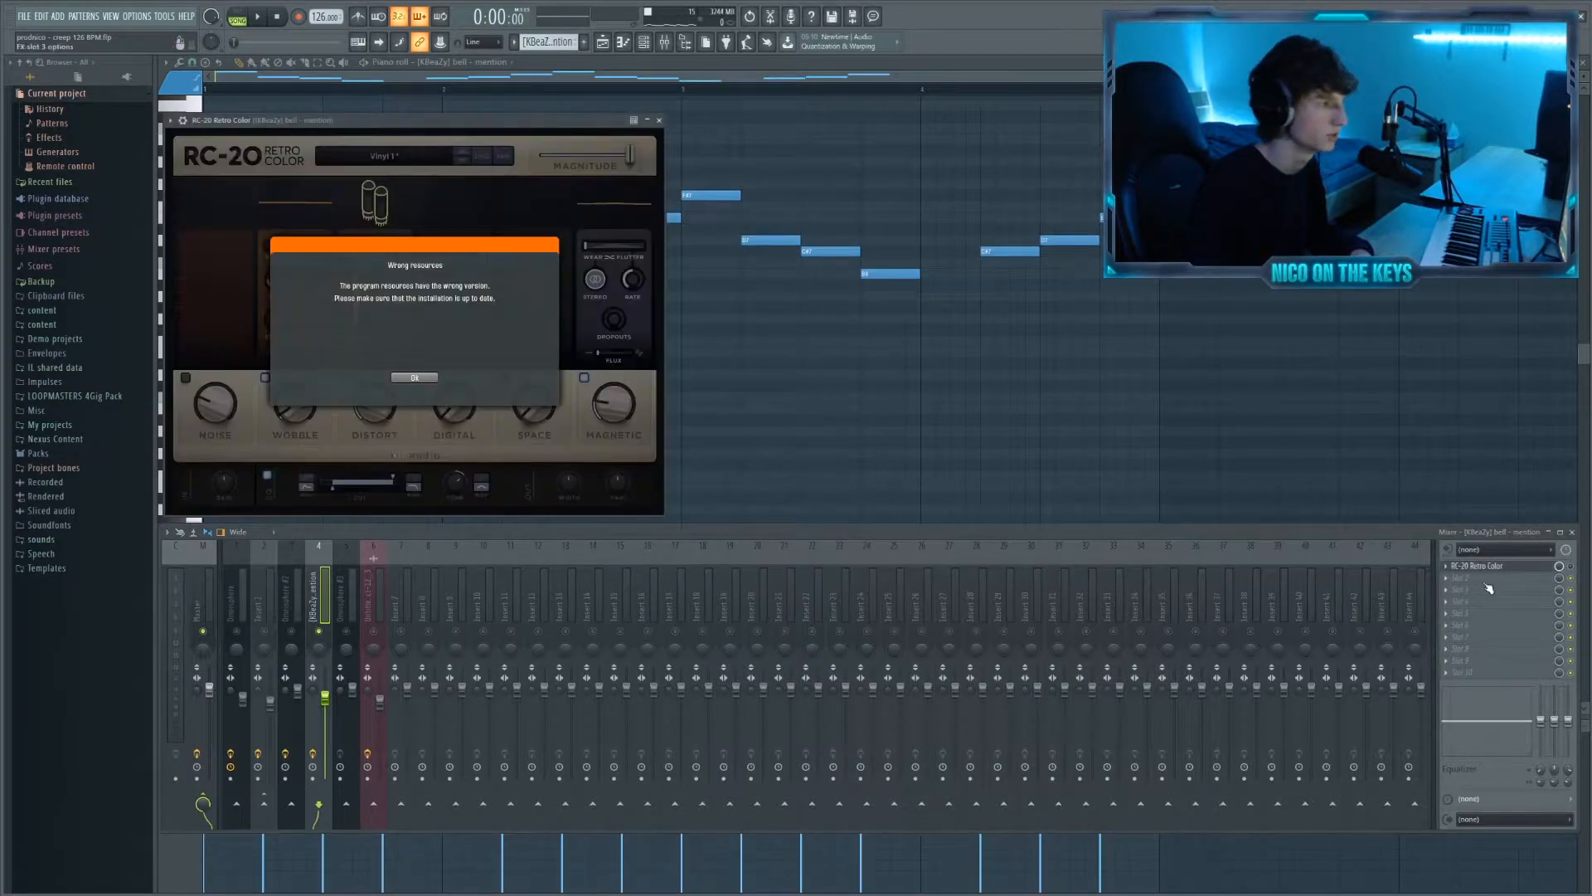
left_click(395, 379)
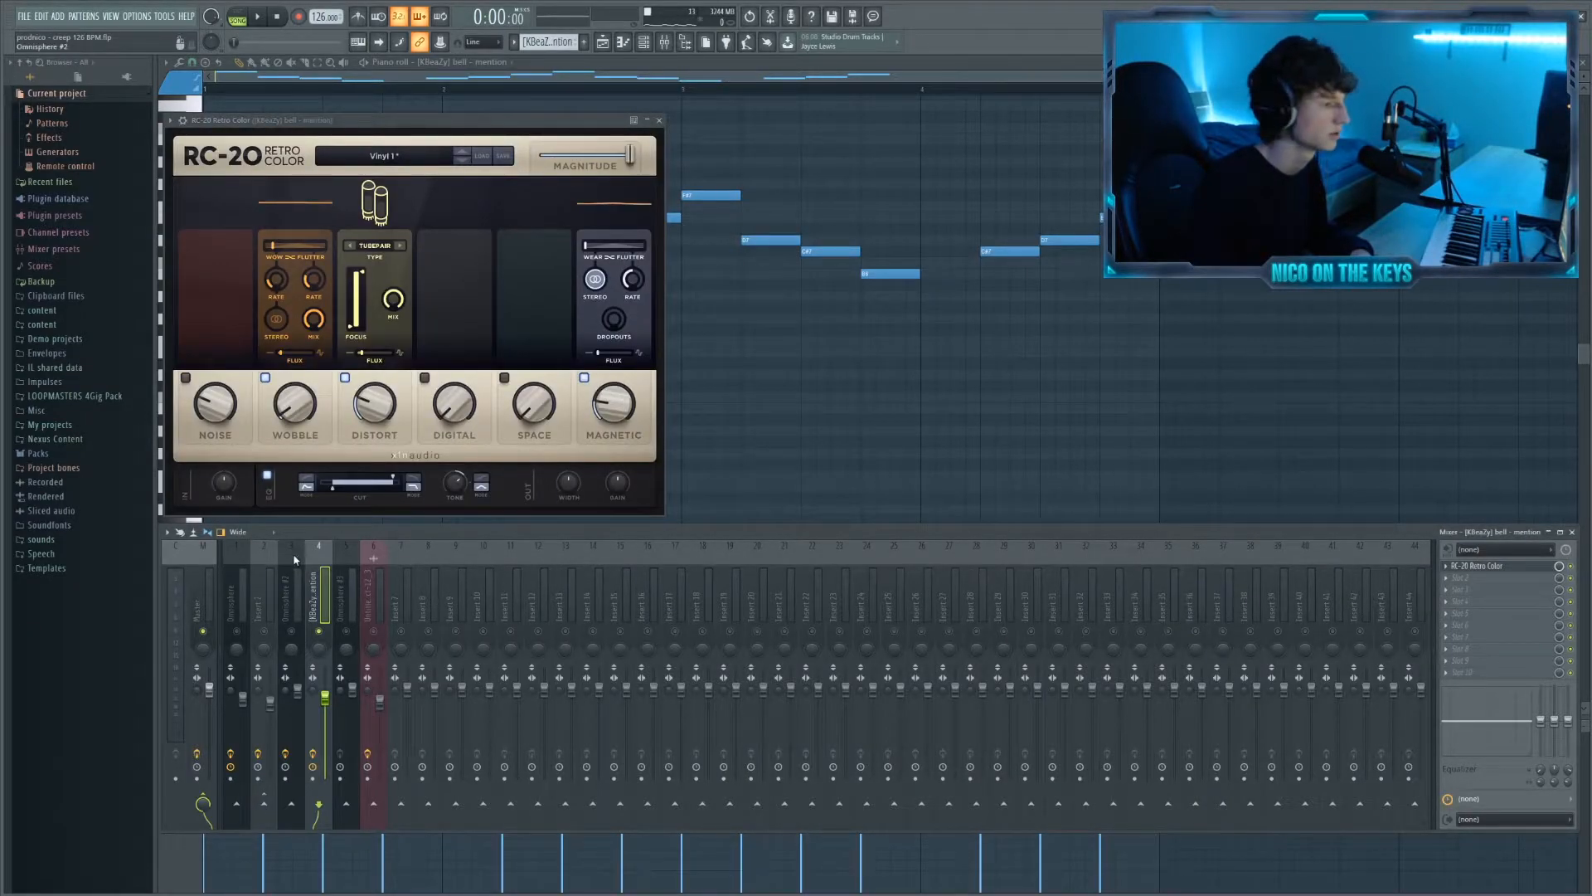
key("space")
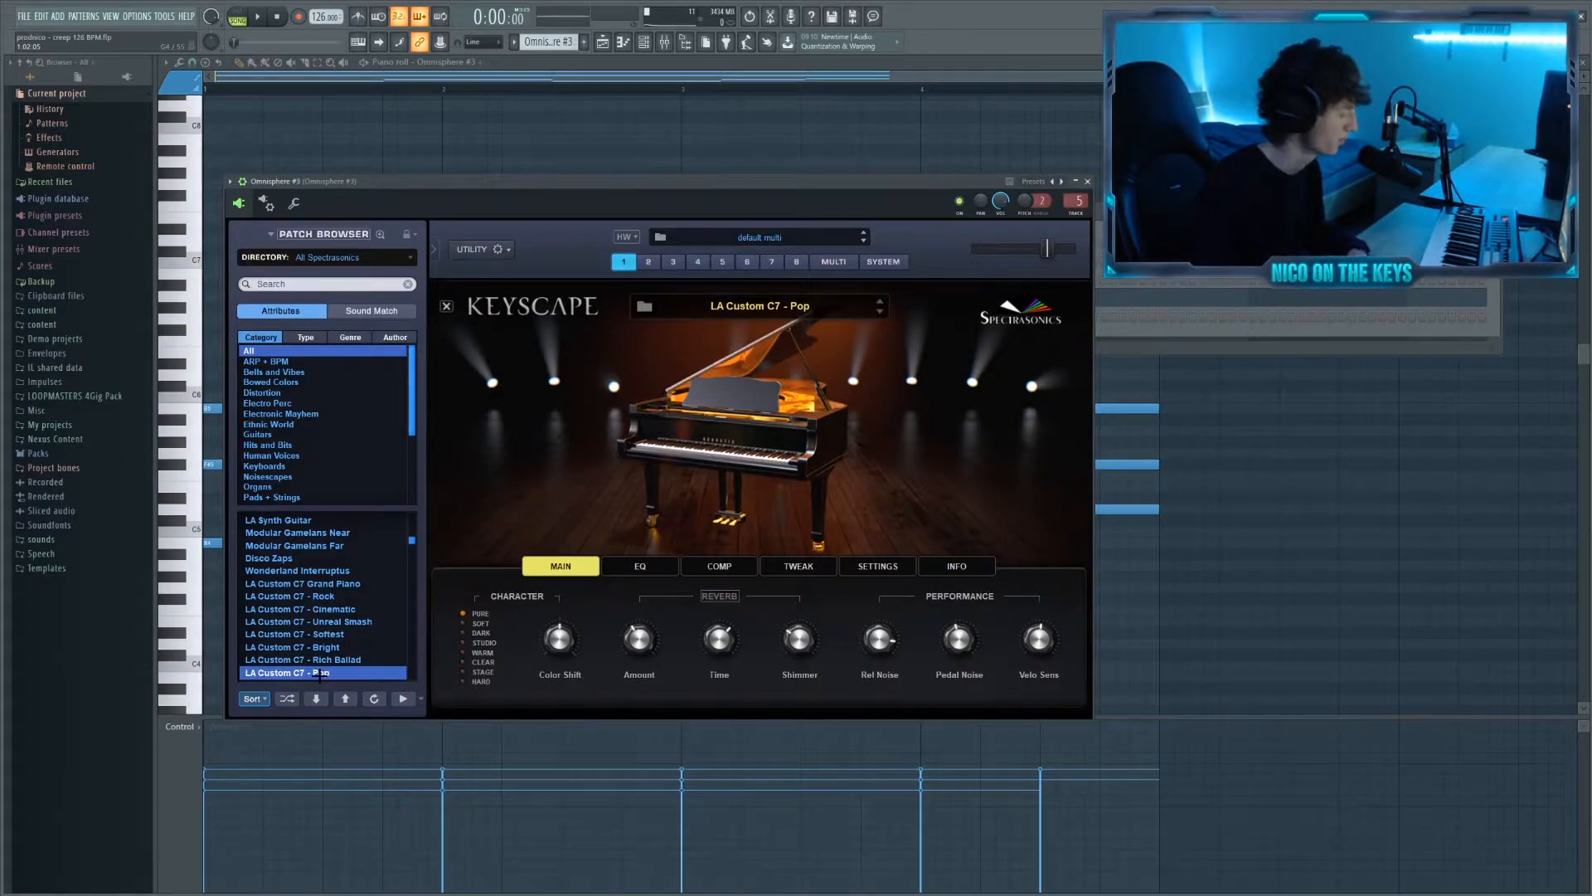
- Play the Omnisphere #3 piano chord pattern from its piano roll
left_click(286, 68)
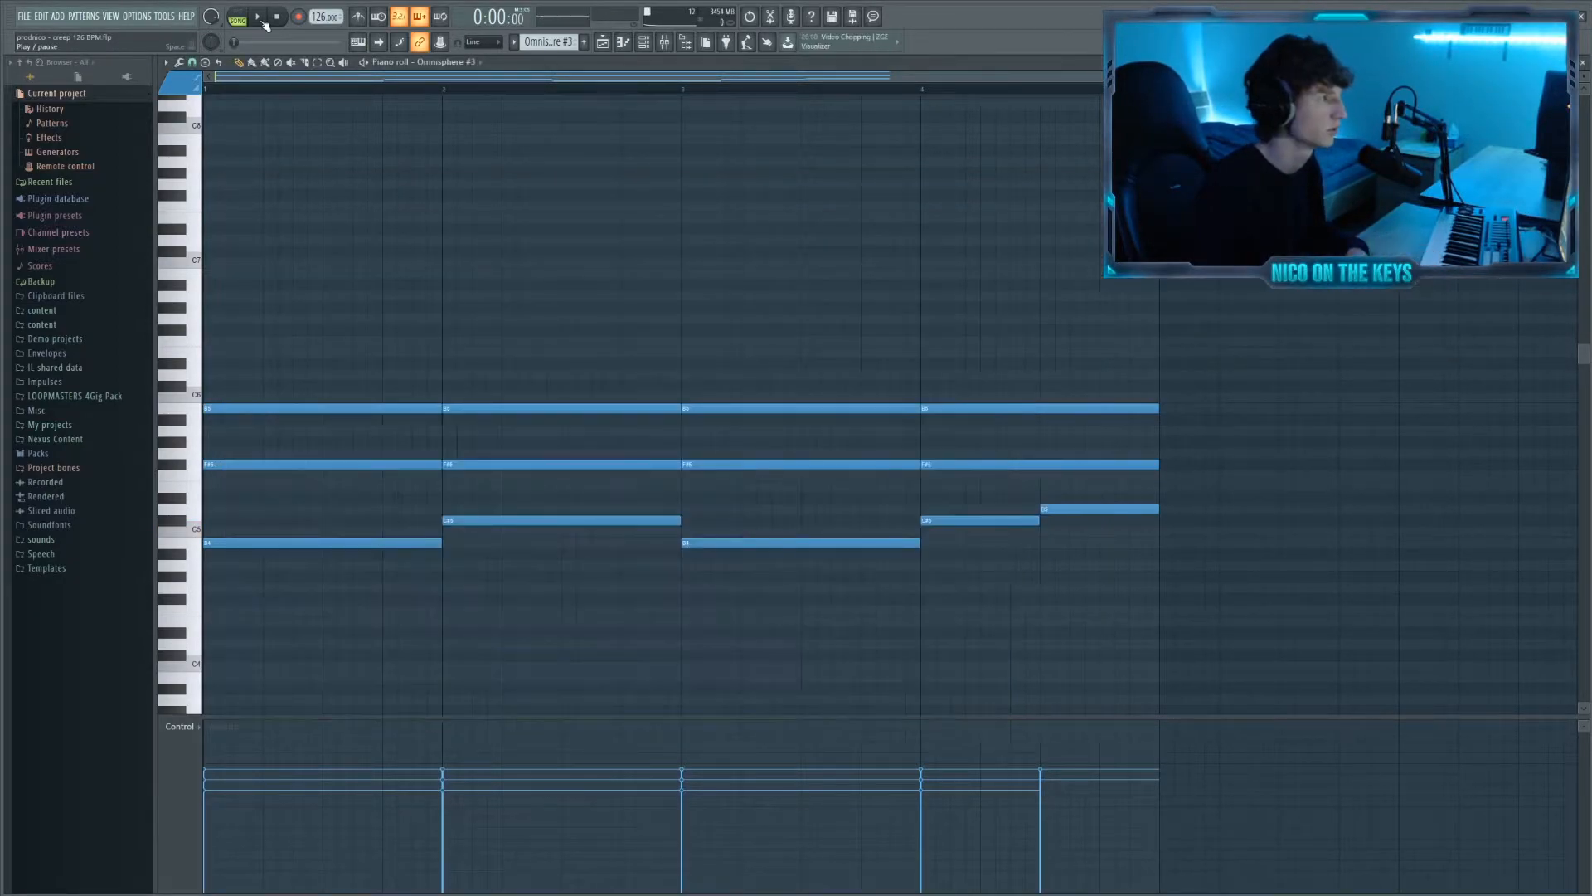
left_click(260, 18)
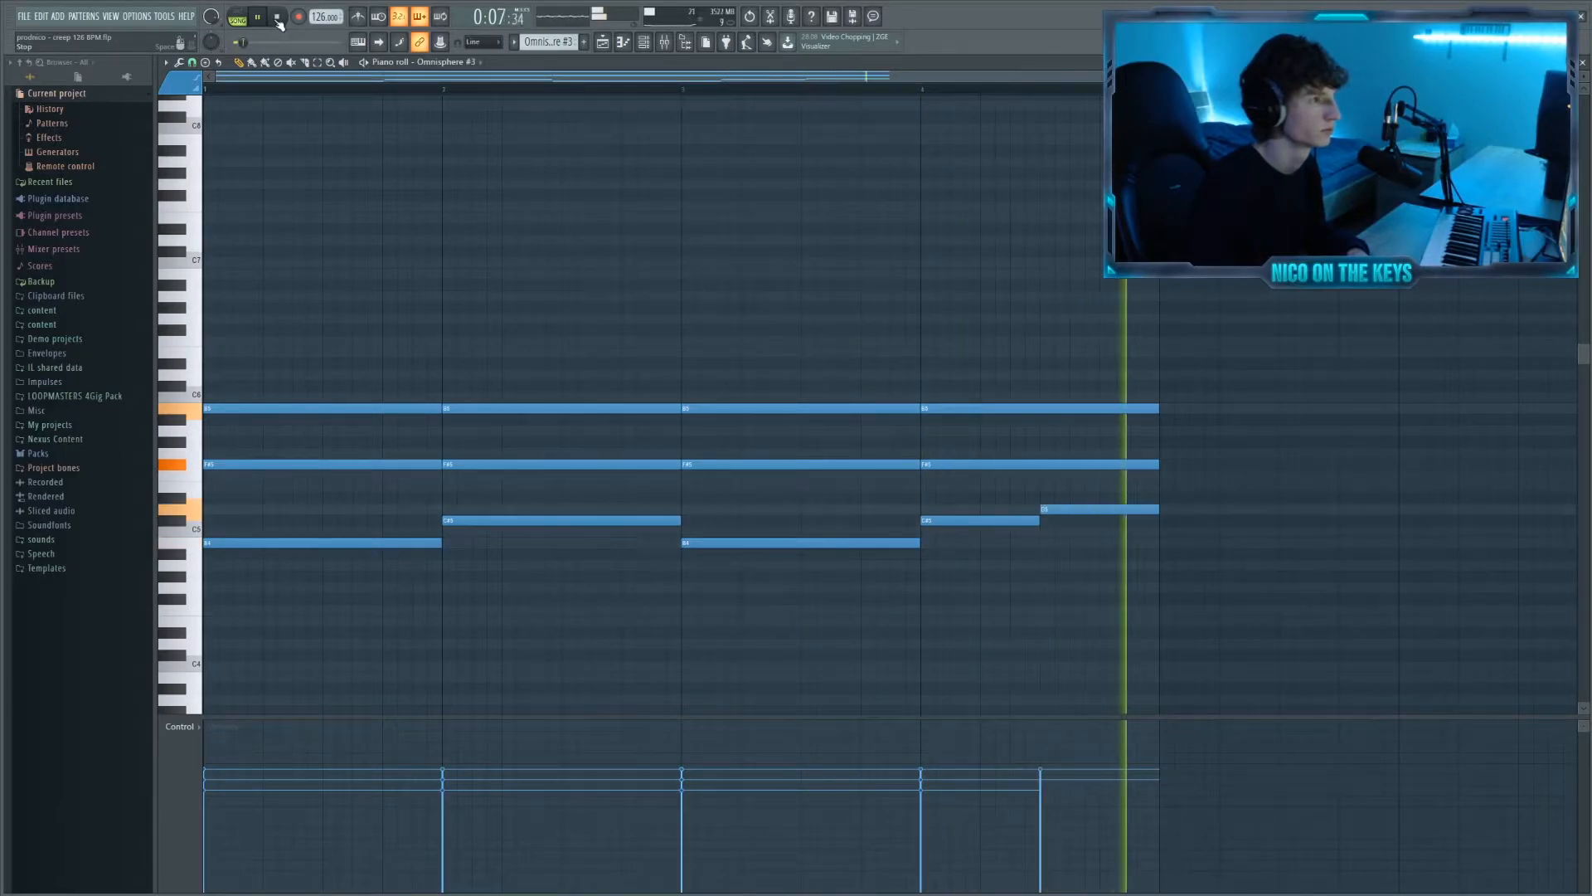
left_click(276, 17)
- Check the recorded sample's properties in Edison on the Master track and play the recording
key("F9")
left_click(203, 613)
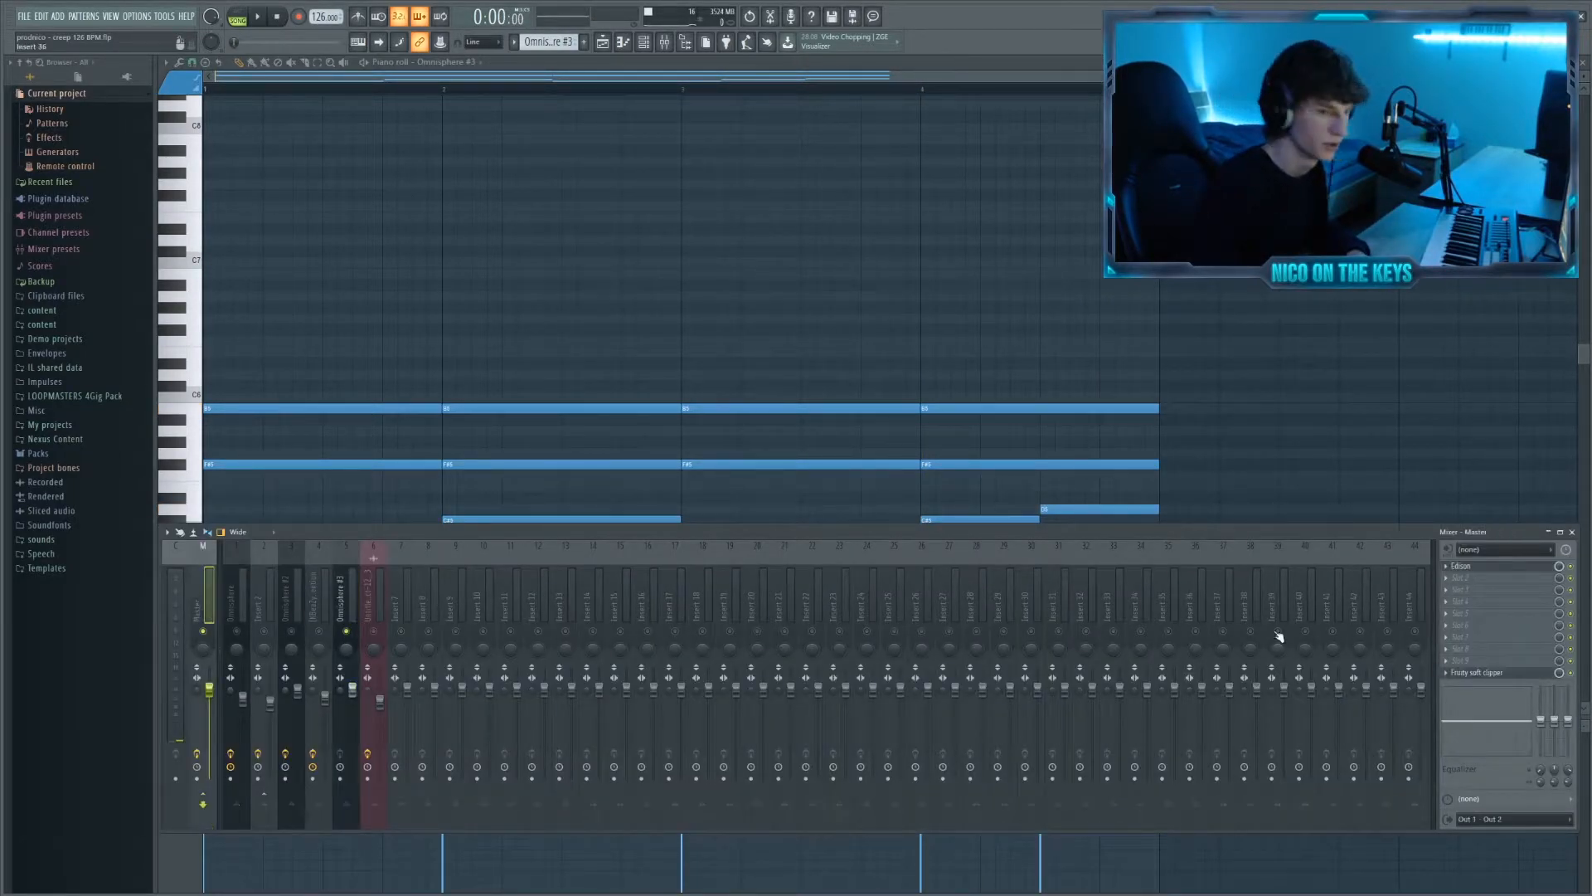
left_click(1481, 567)
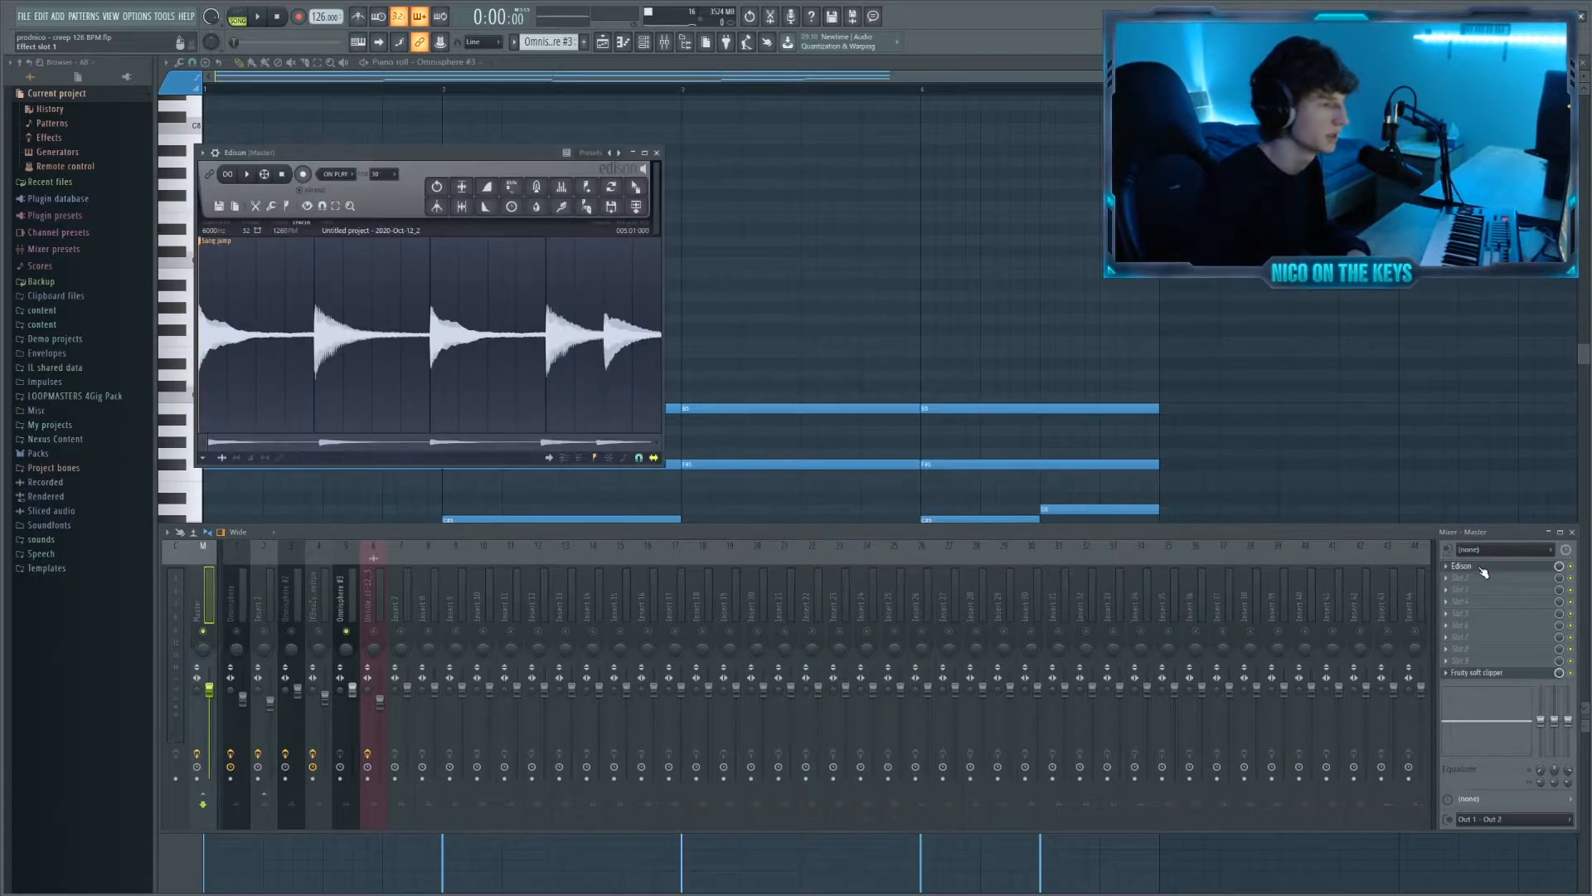
left_click(216, 234)
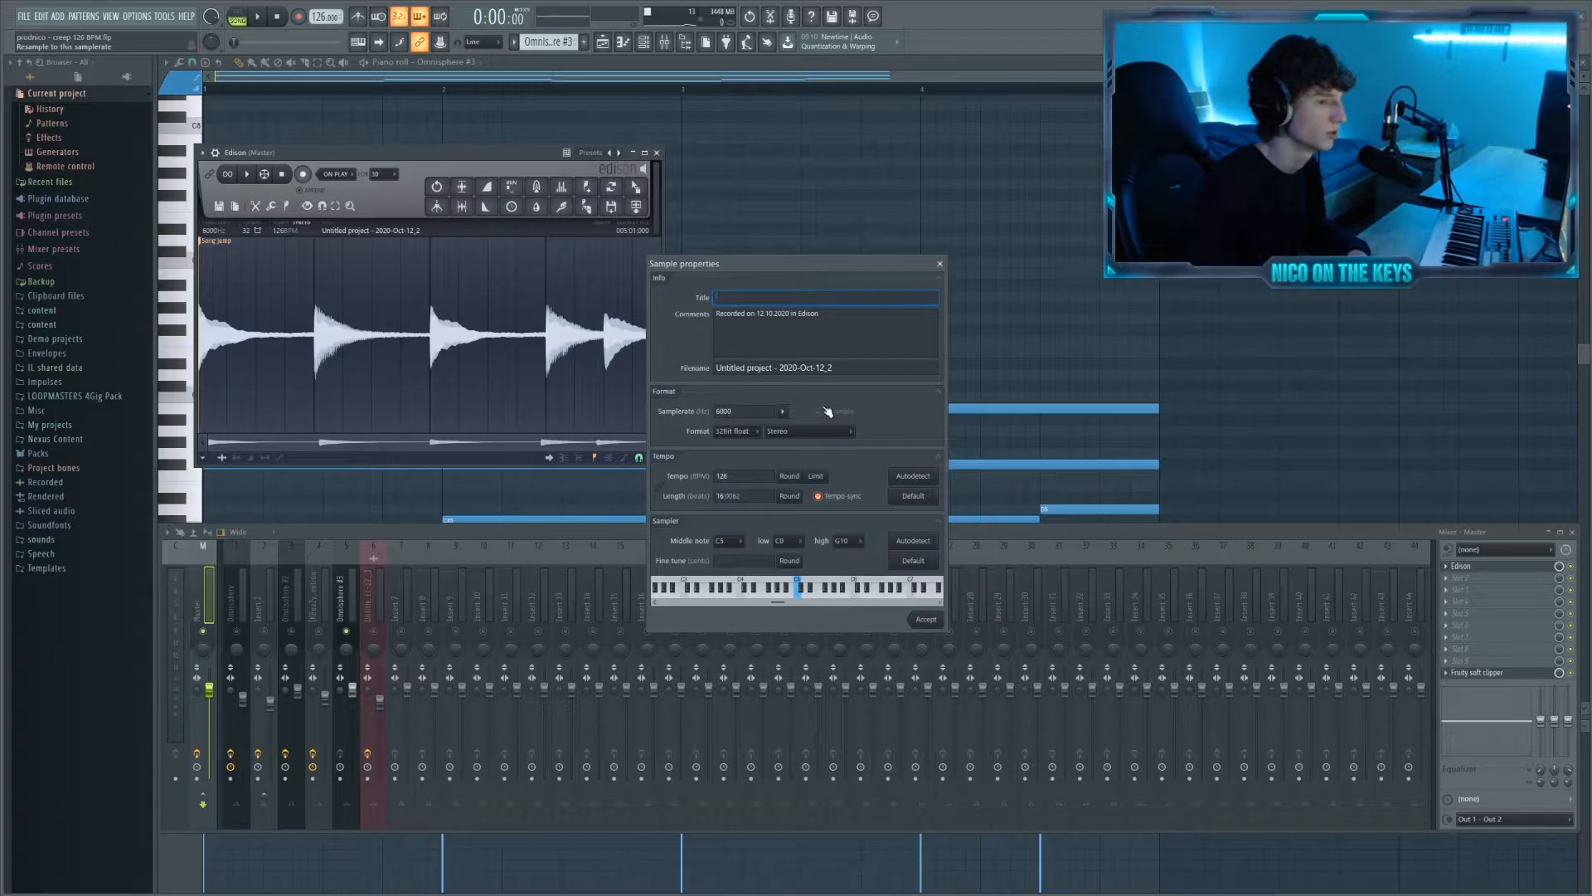
left_click(940, 264)
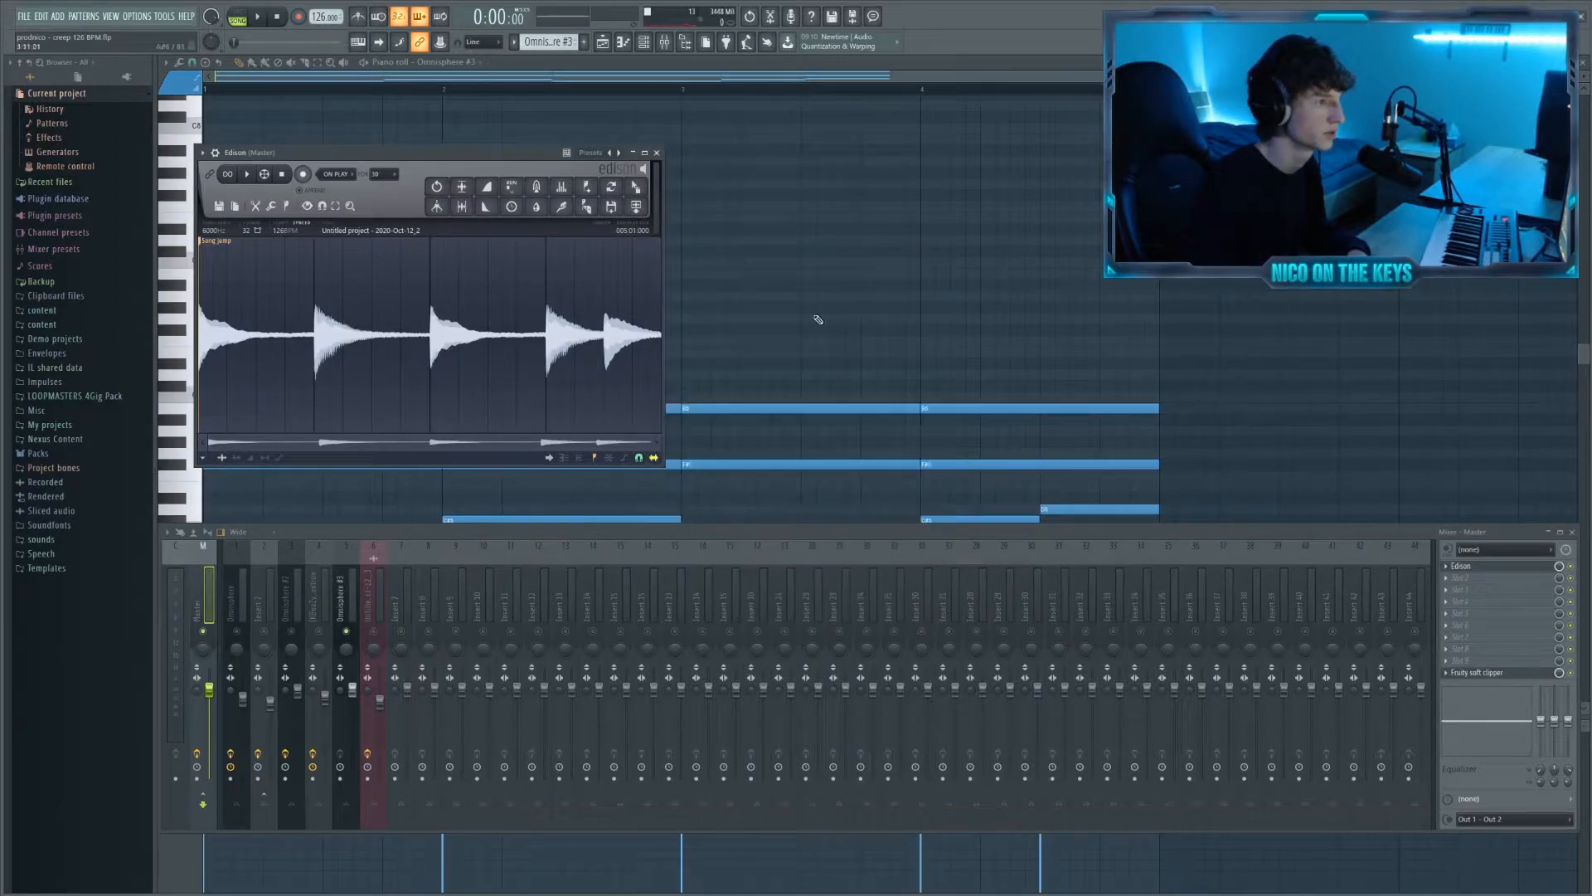
left_click(249, 174)
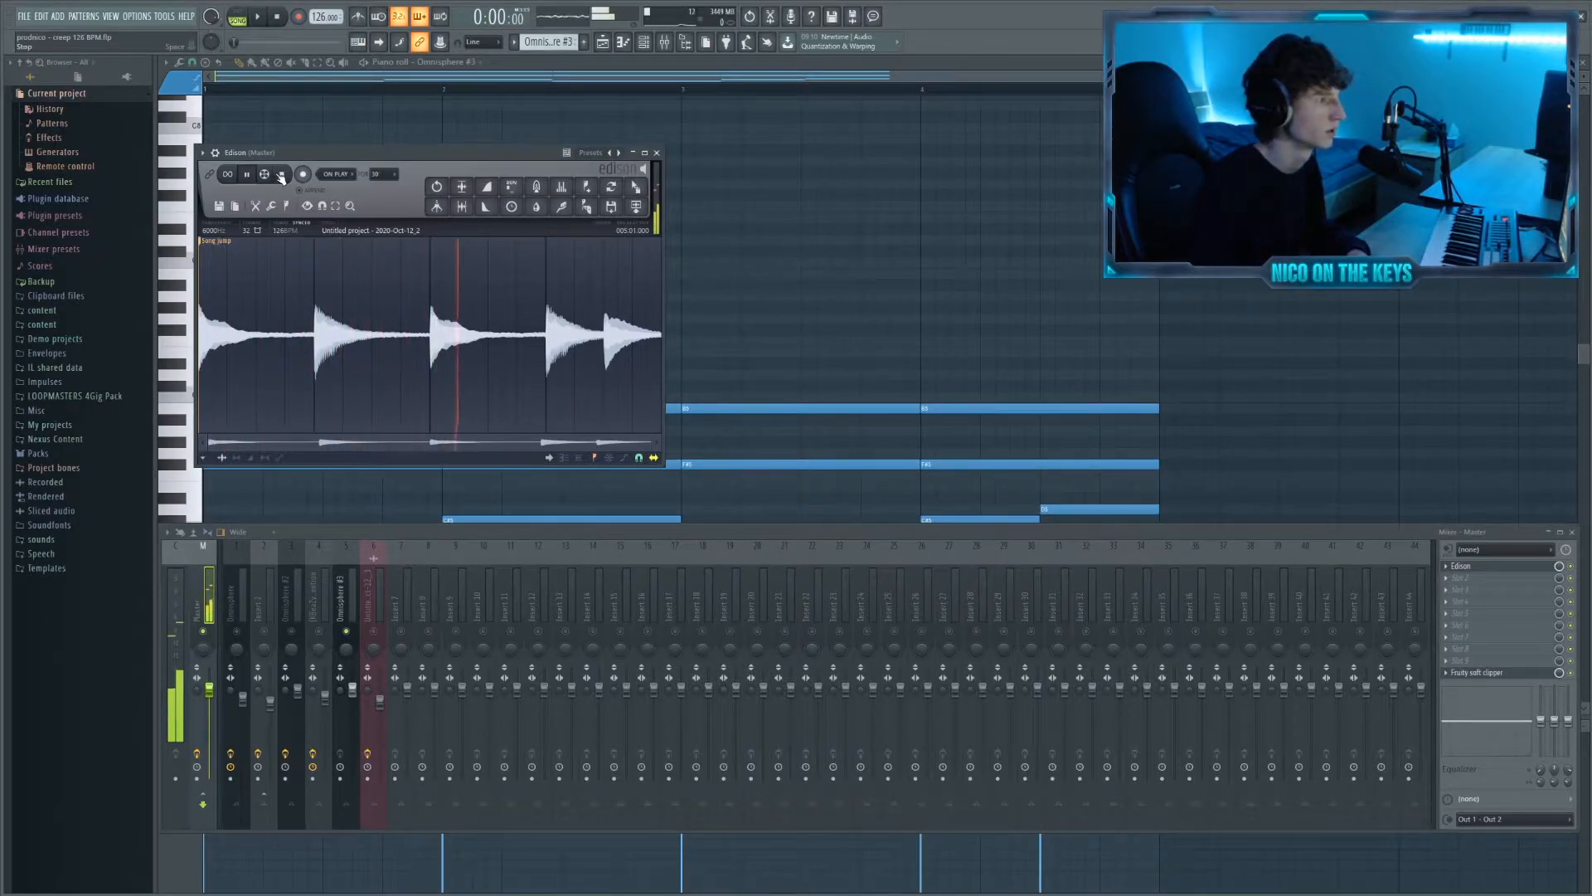
- Play the playlist arrangement from the start, then from bar 9 and from bar 13
left_click(603, 43)
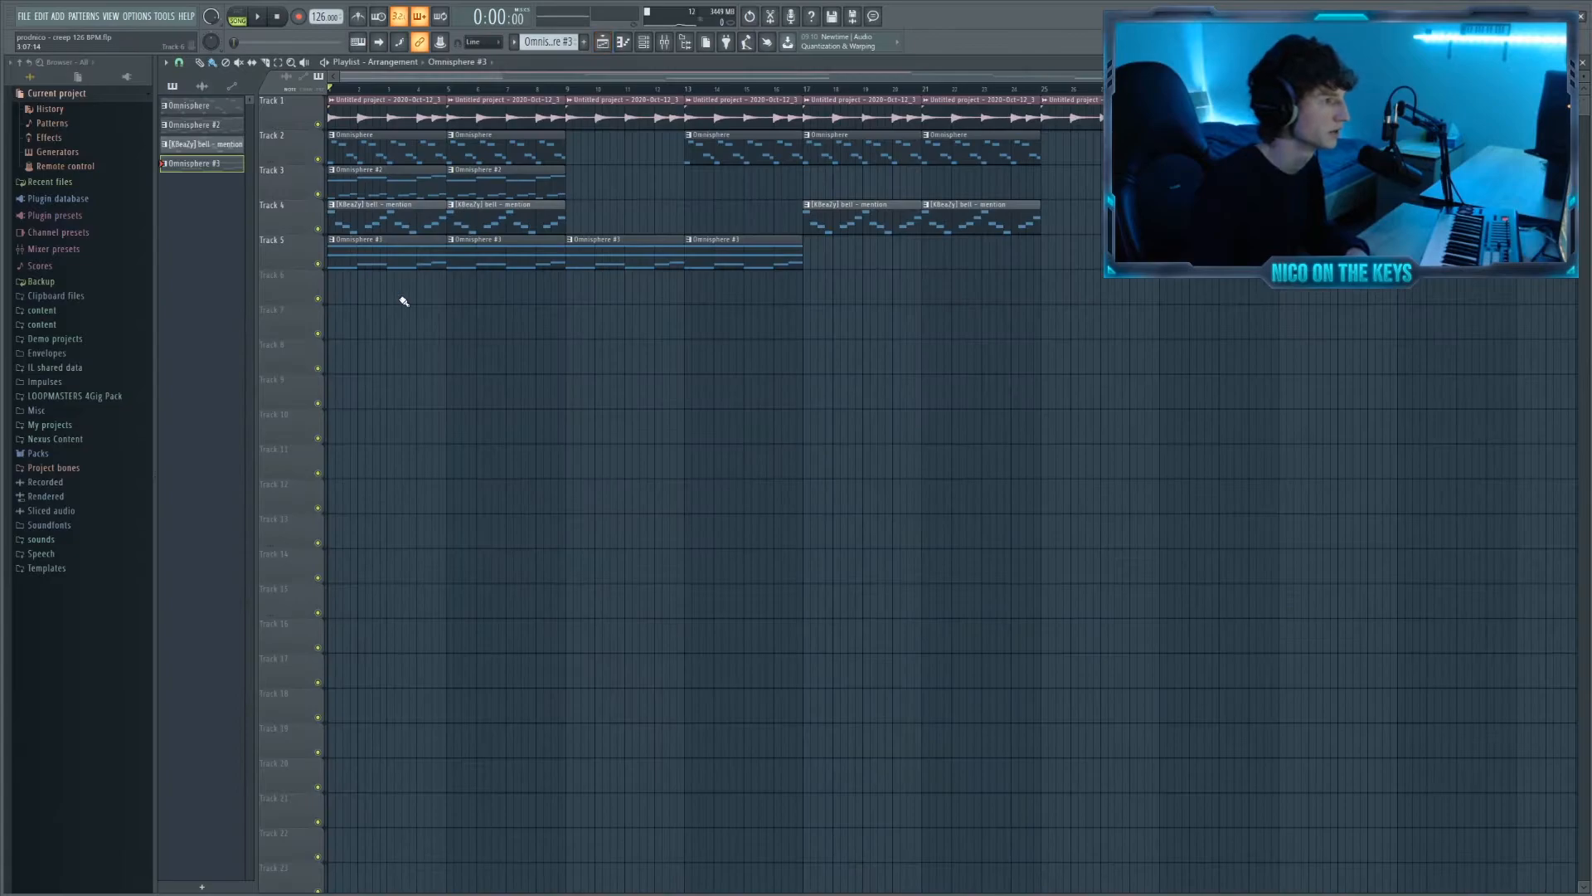
left_click(644, 42)
left_click(321, 104)
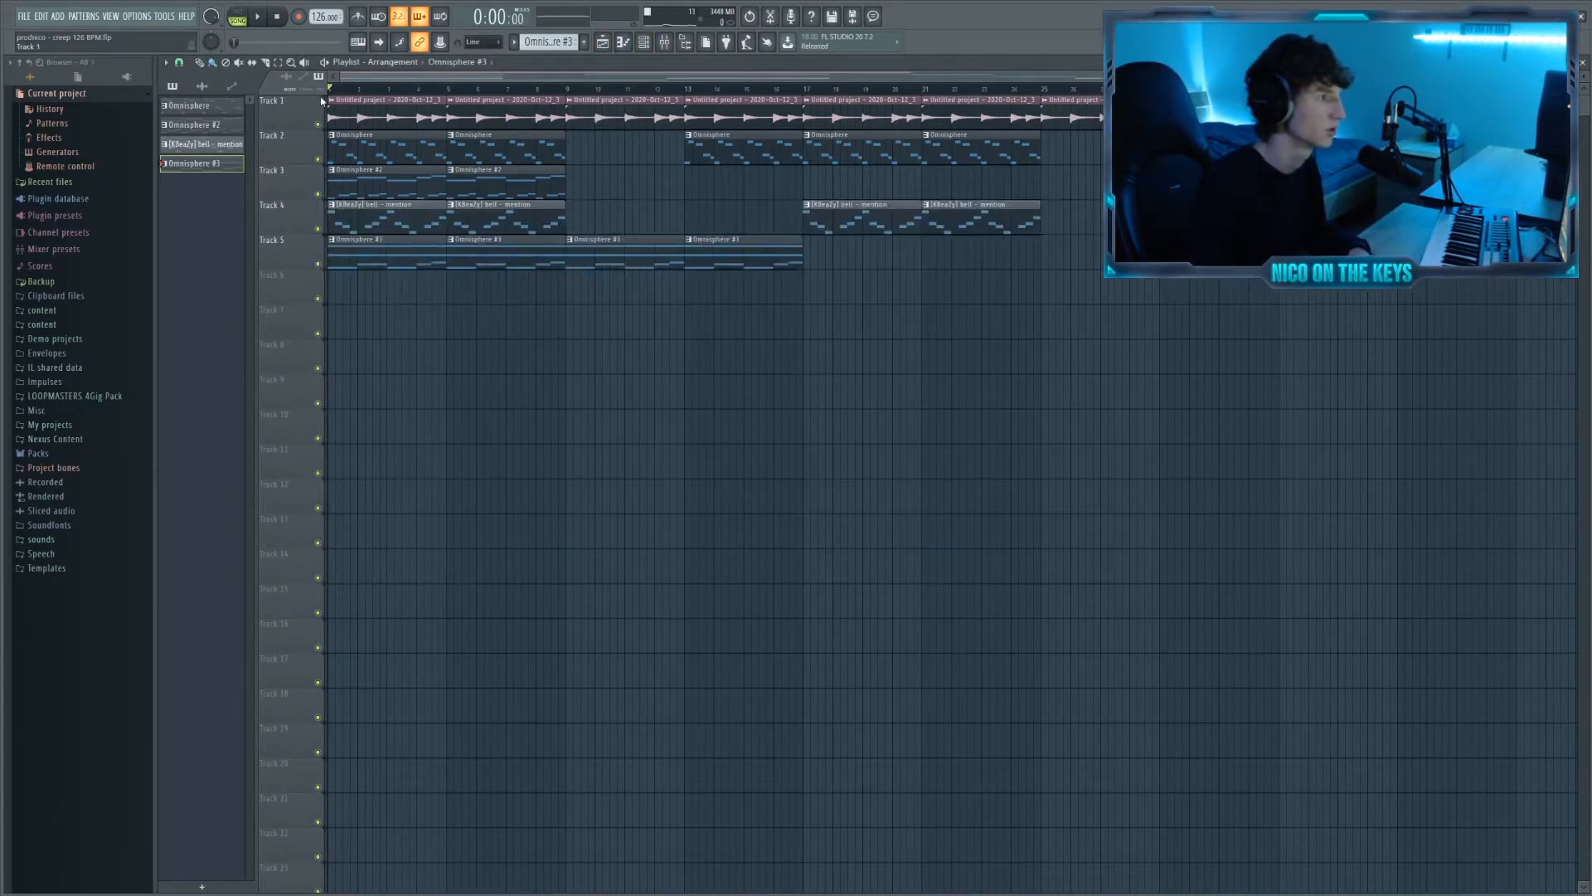
key("space")
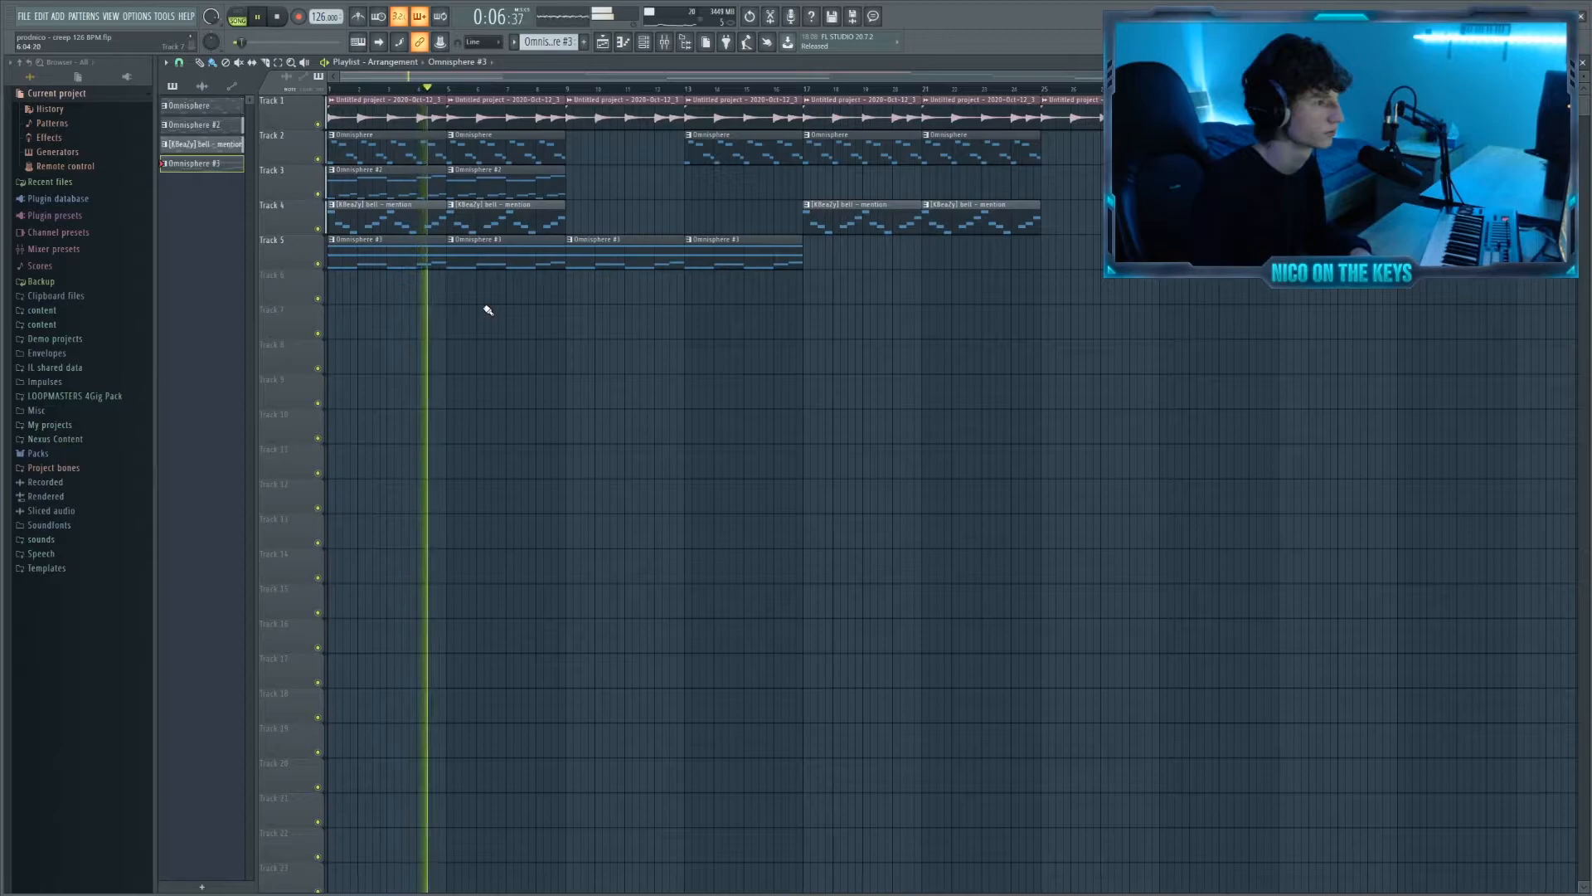
key("space")
left_click(572, 94)
key("space")
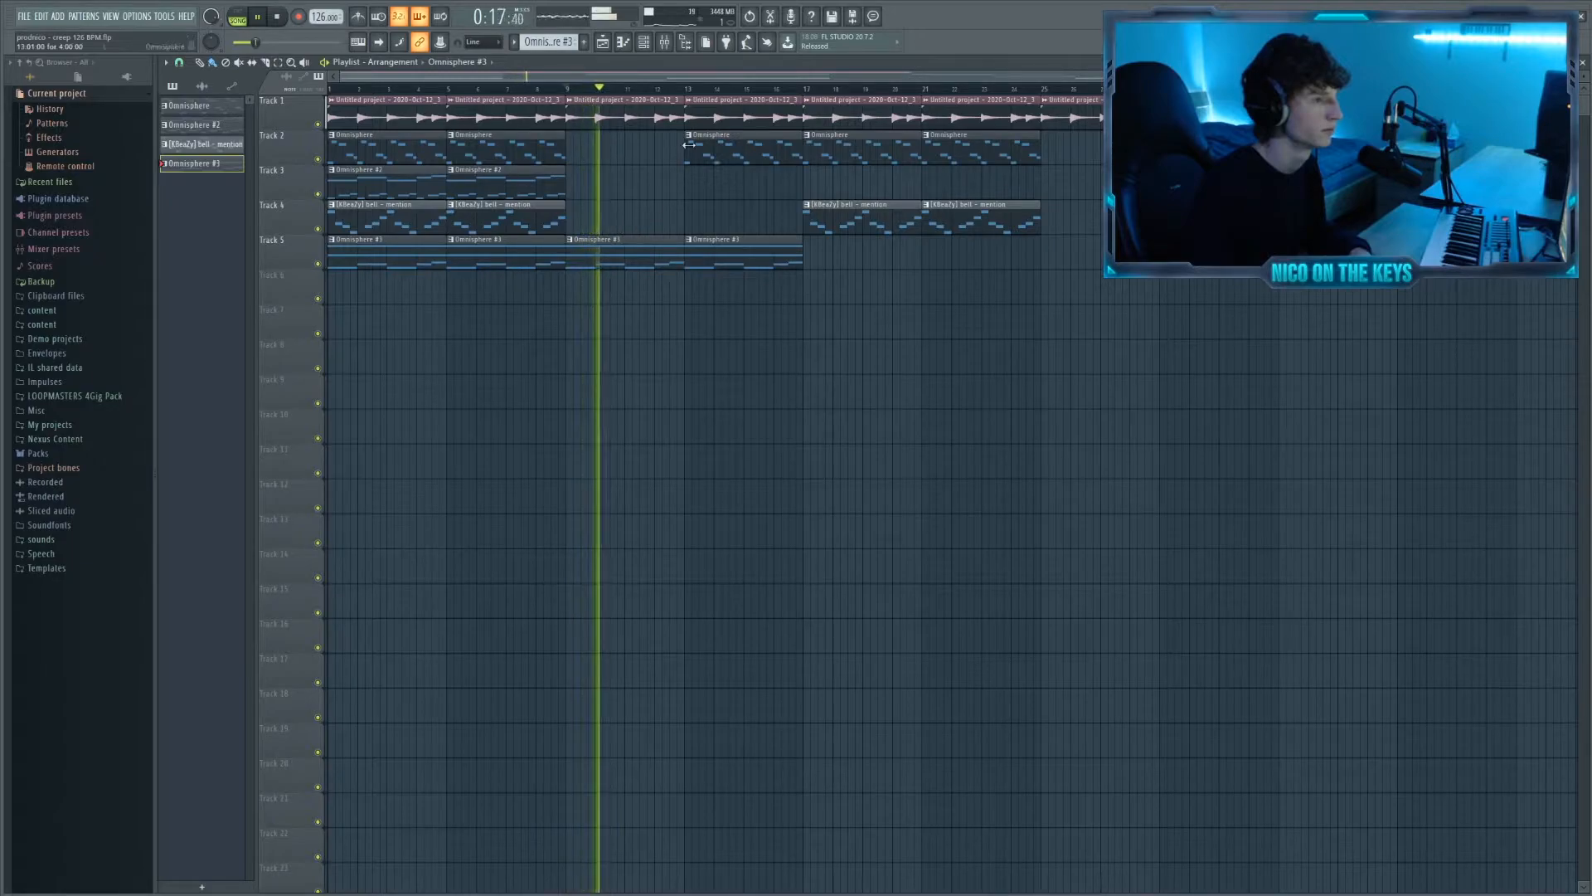
left_click(689, 91)
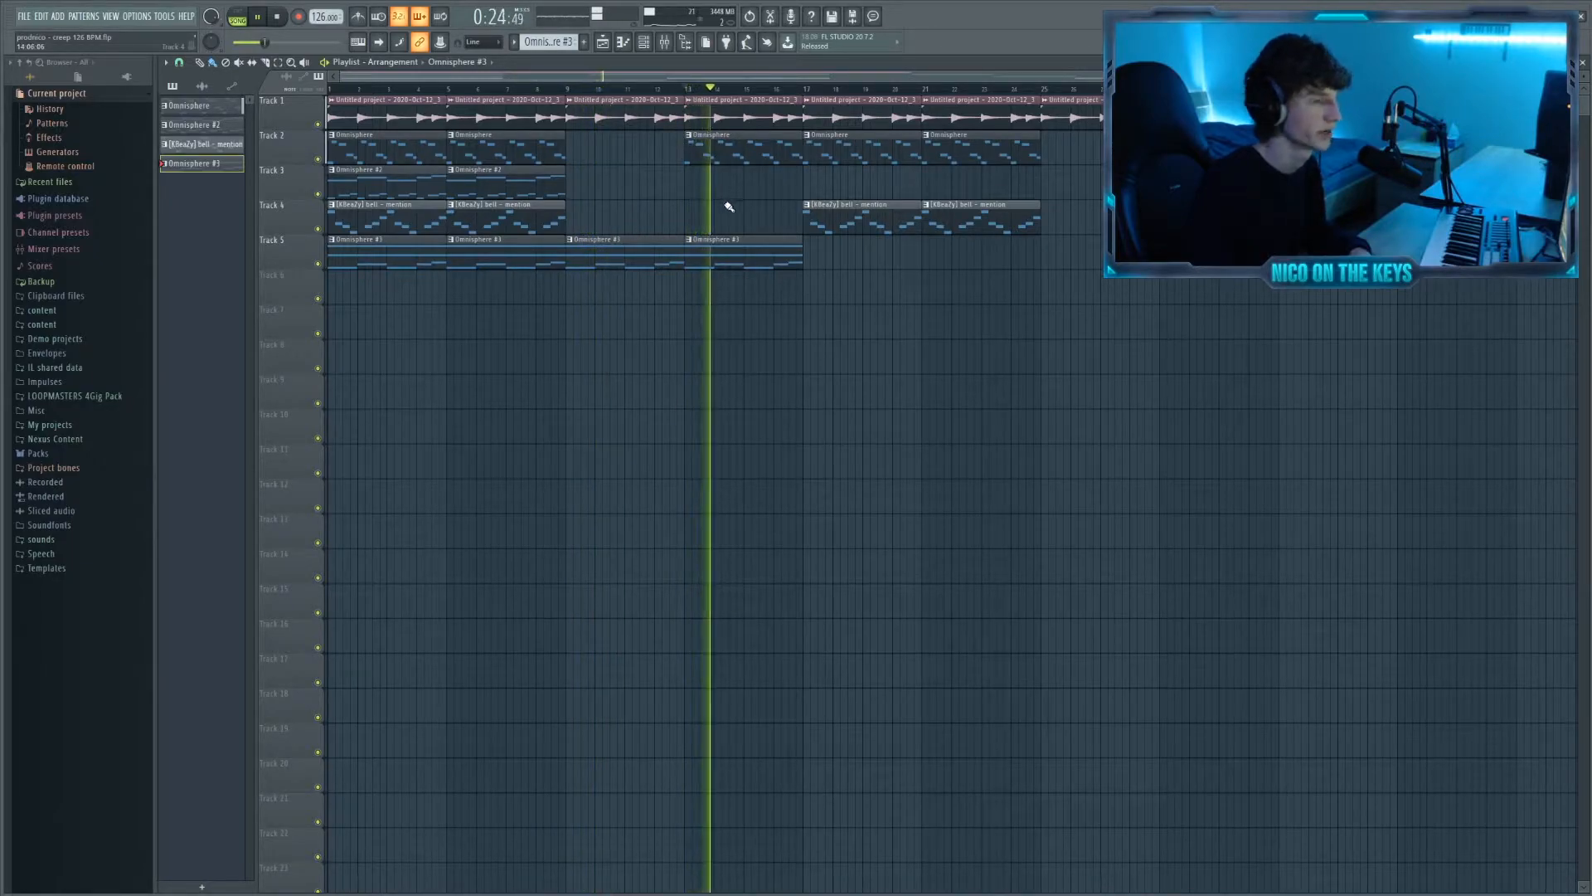
key("space")
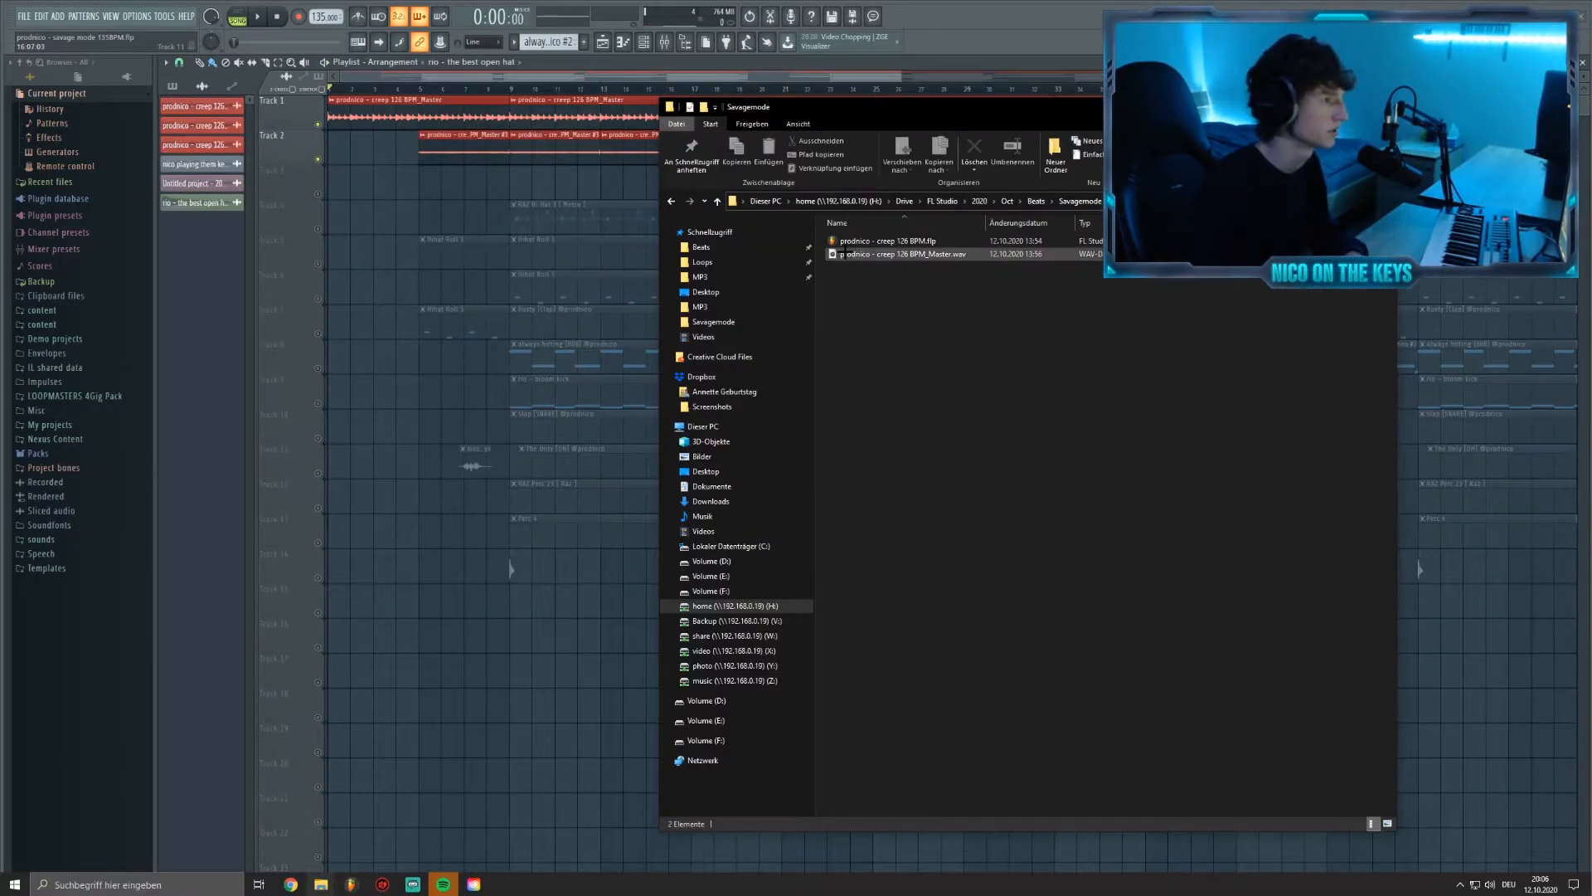
- Select the rendered creep 126 BPM_Master.wav in File Explorer and check its pitch shift in the sample's channel settings
left_click(854, 253)
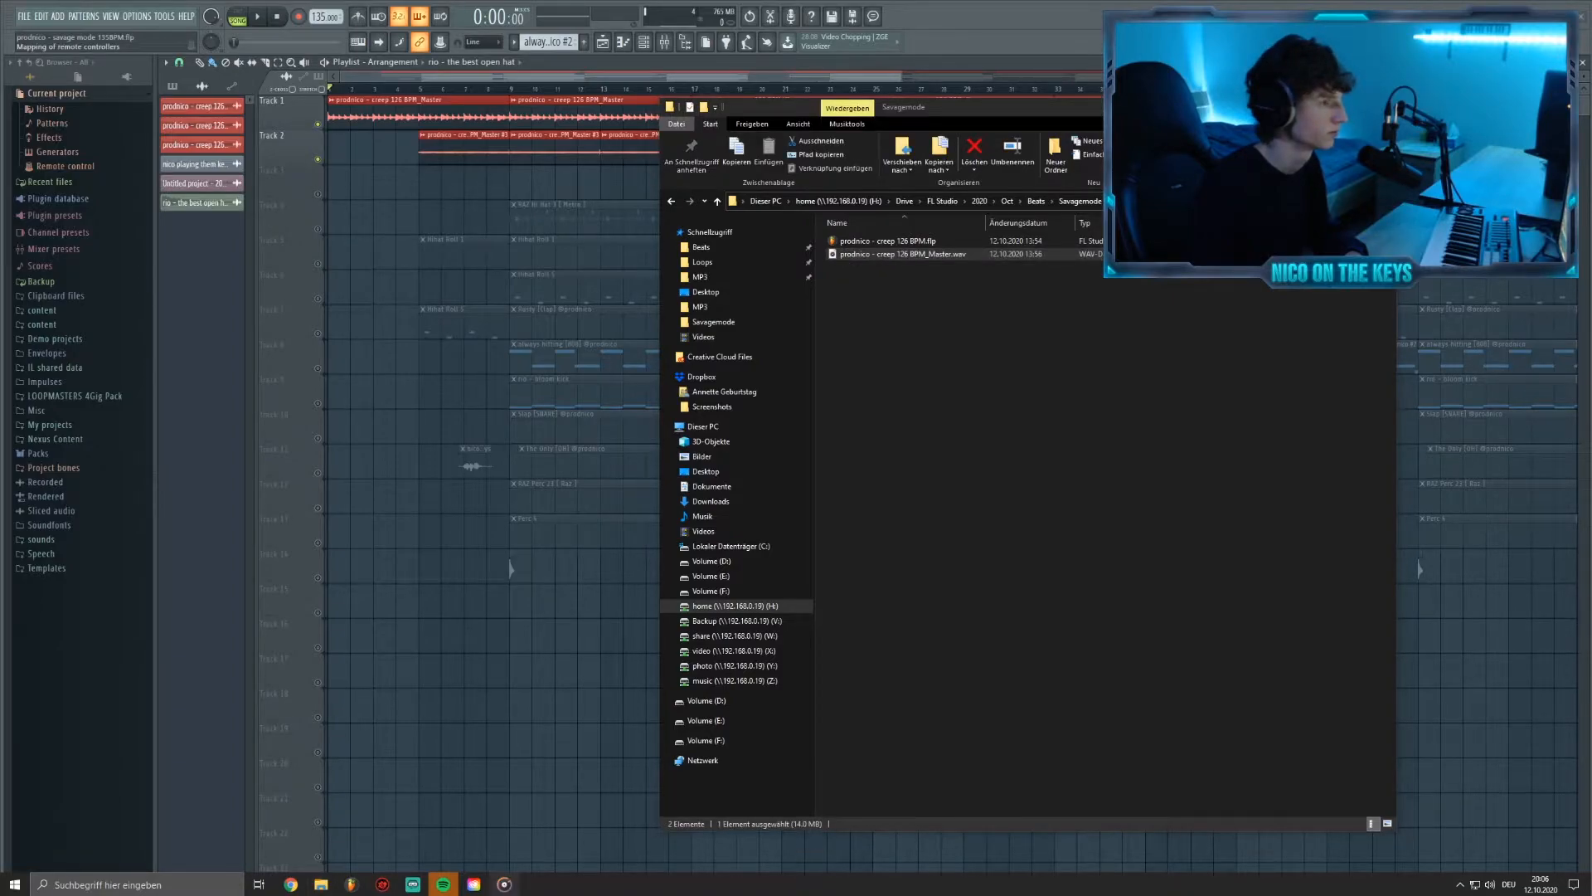
double_click(379, 117)
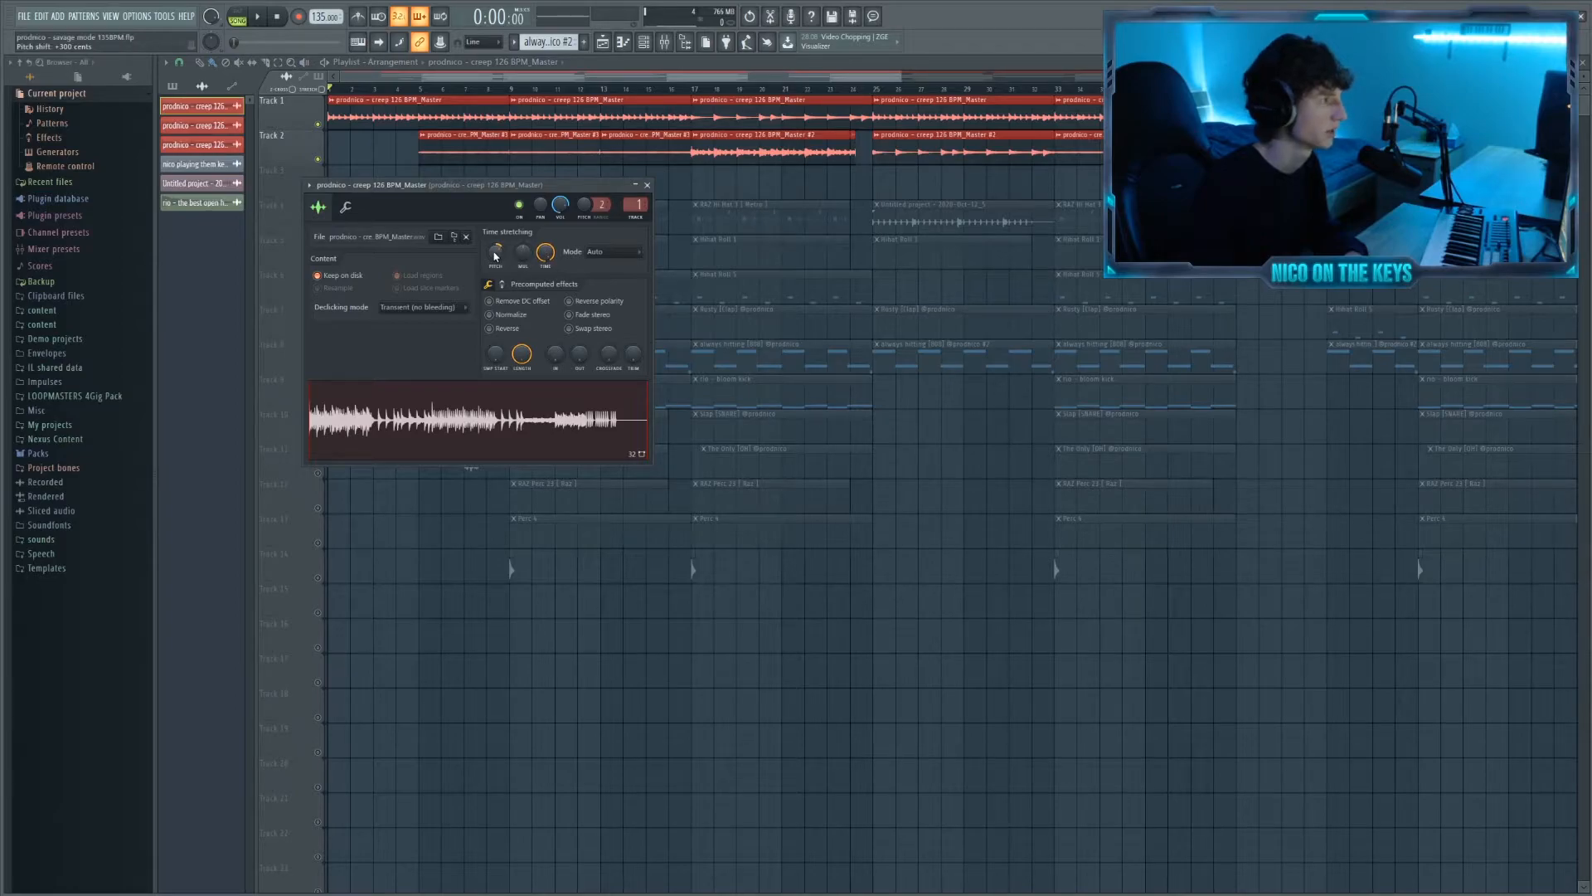
- Examine HalfTime, Portal, Gross Beat and FabFilter Volcano 2 on the rendered melody's mixer track
left_click(668, 50)
left_click(1467, 567)
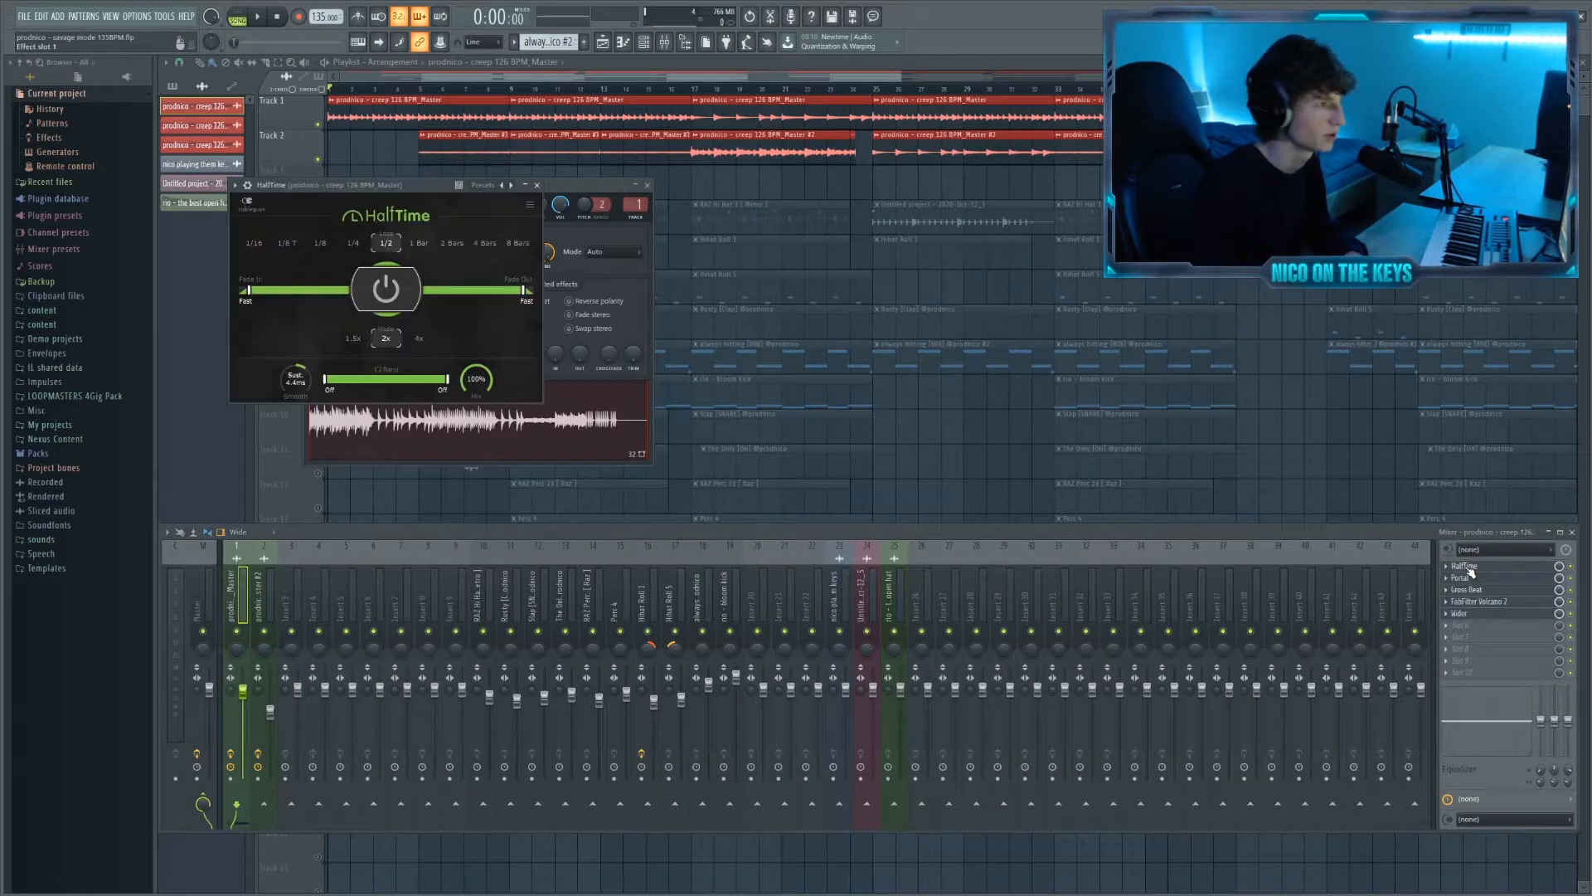
left_click(1467, 578)
left_click(1467, 589)
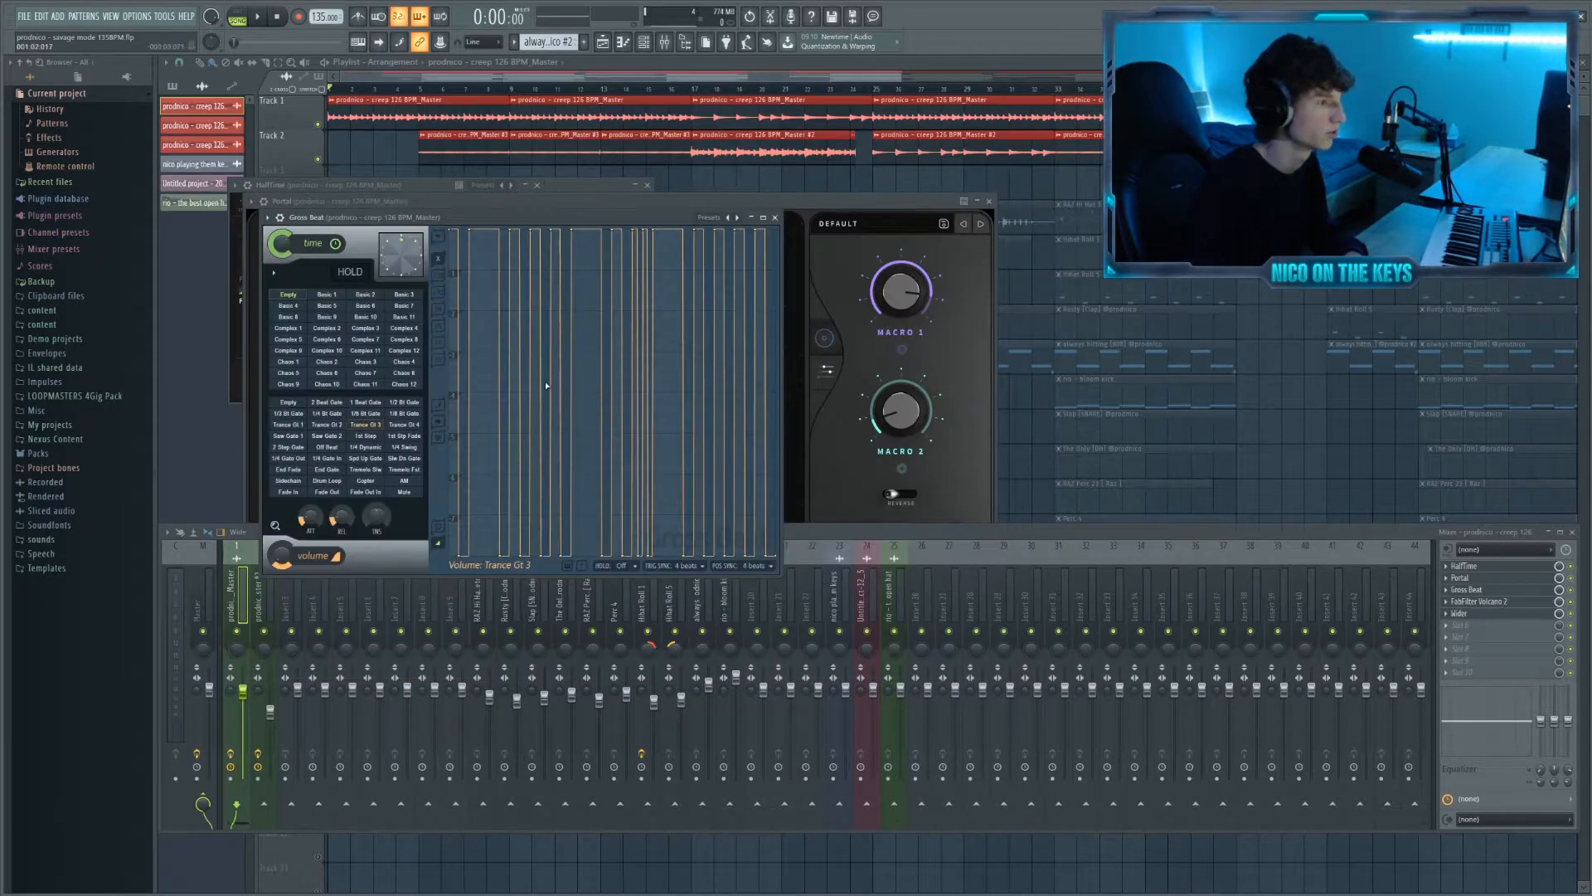
left_click(1467, 601)
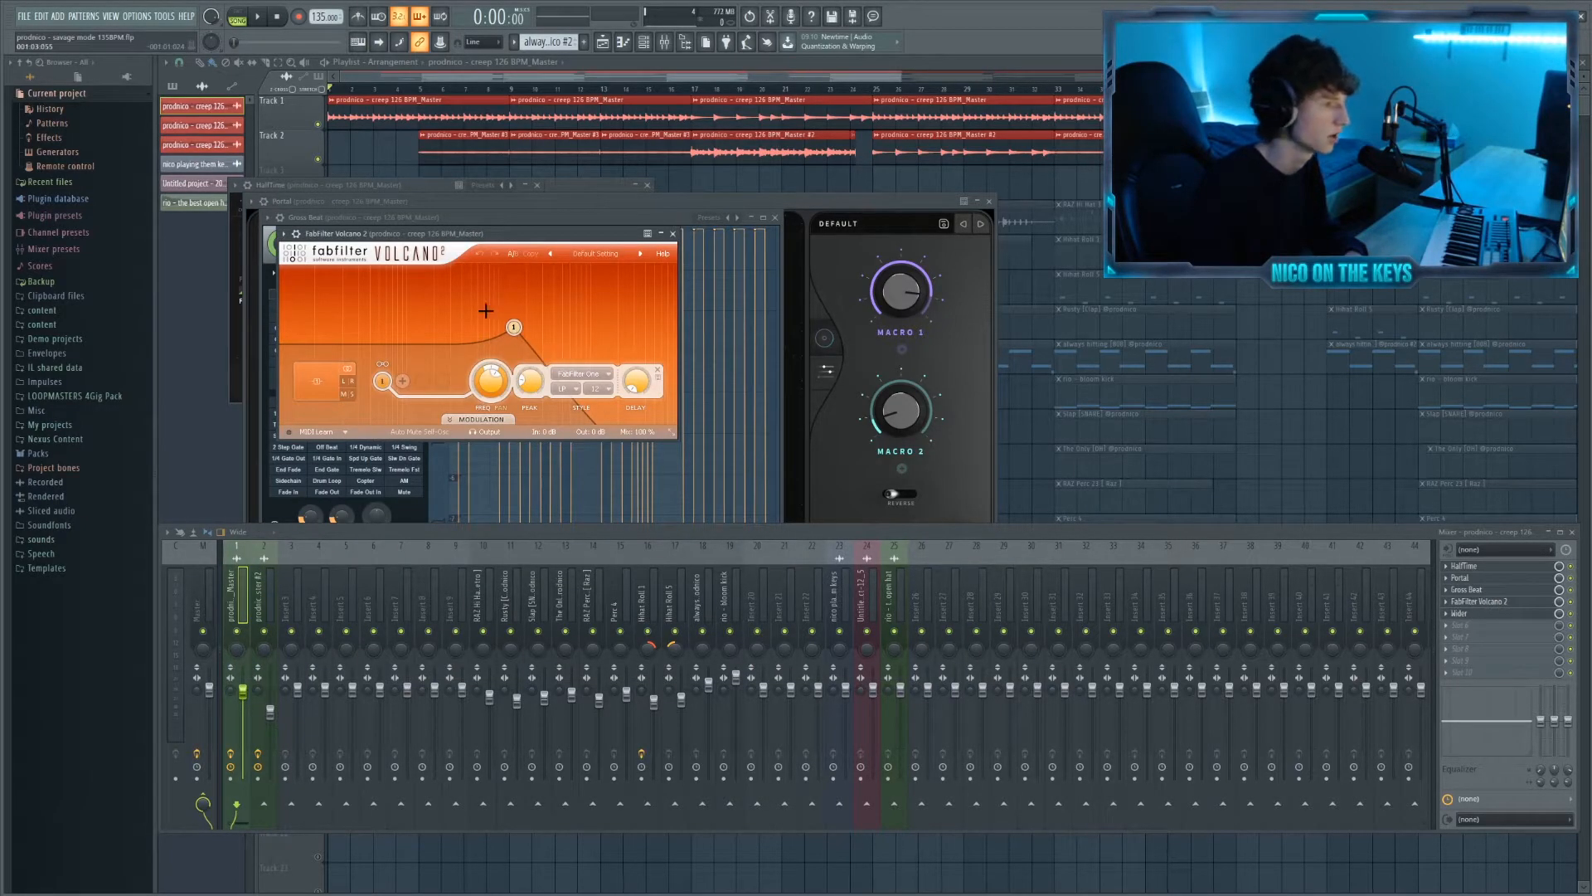
key("F12")
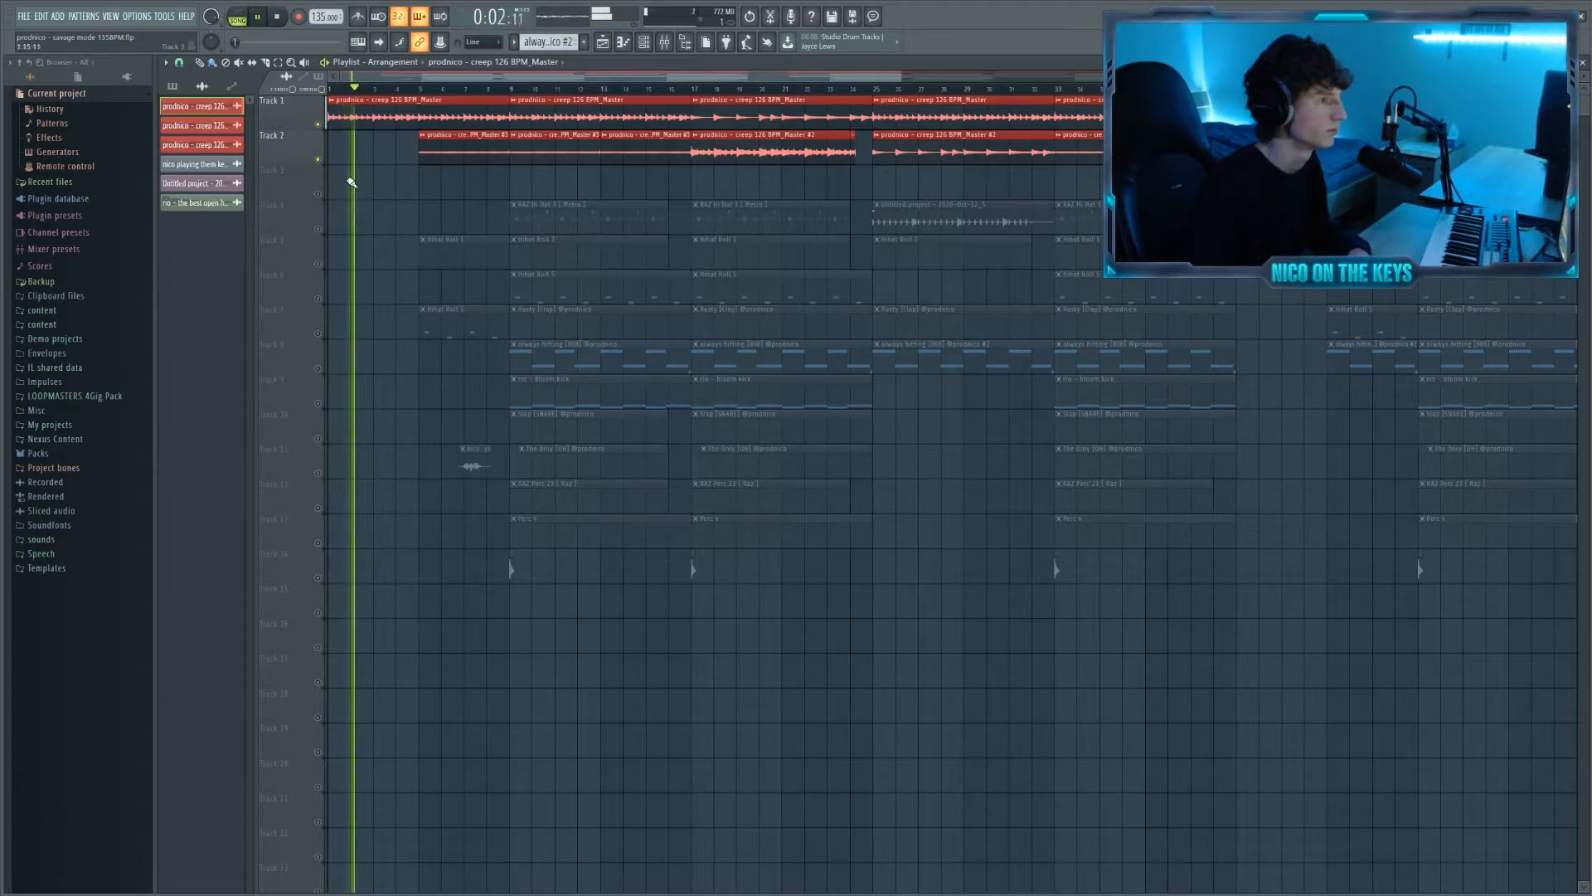
- Mute Track 2 and play the Track 1 melody alone, including the section from bar 17
left_click(321, 163)
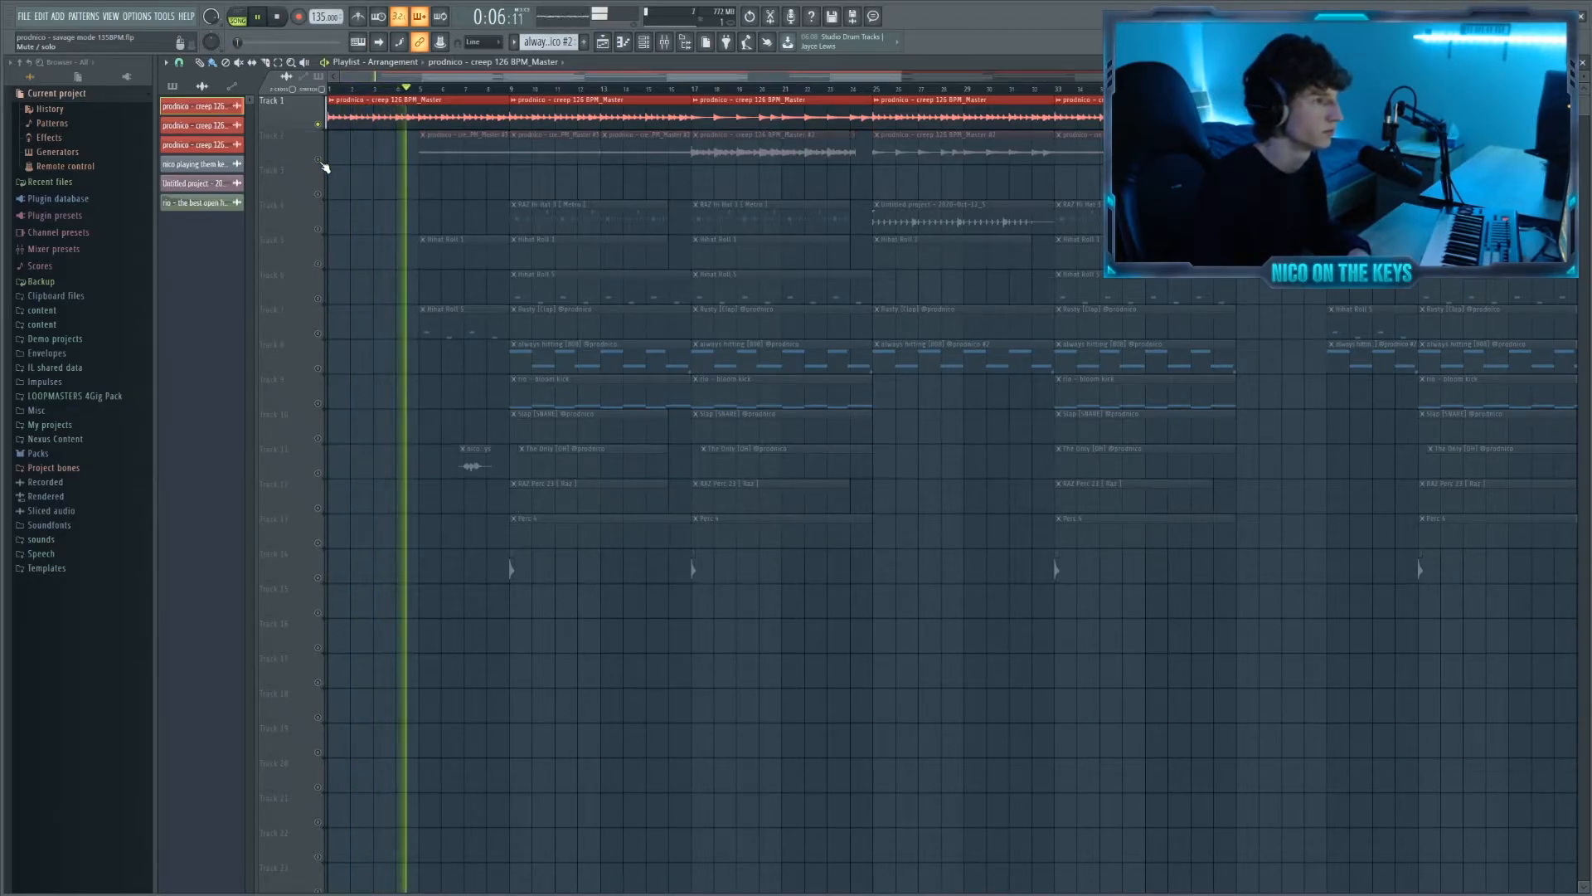
key("space")
left_click(693, 90)
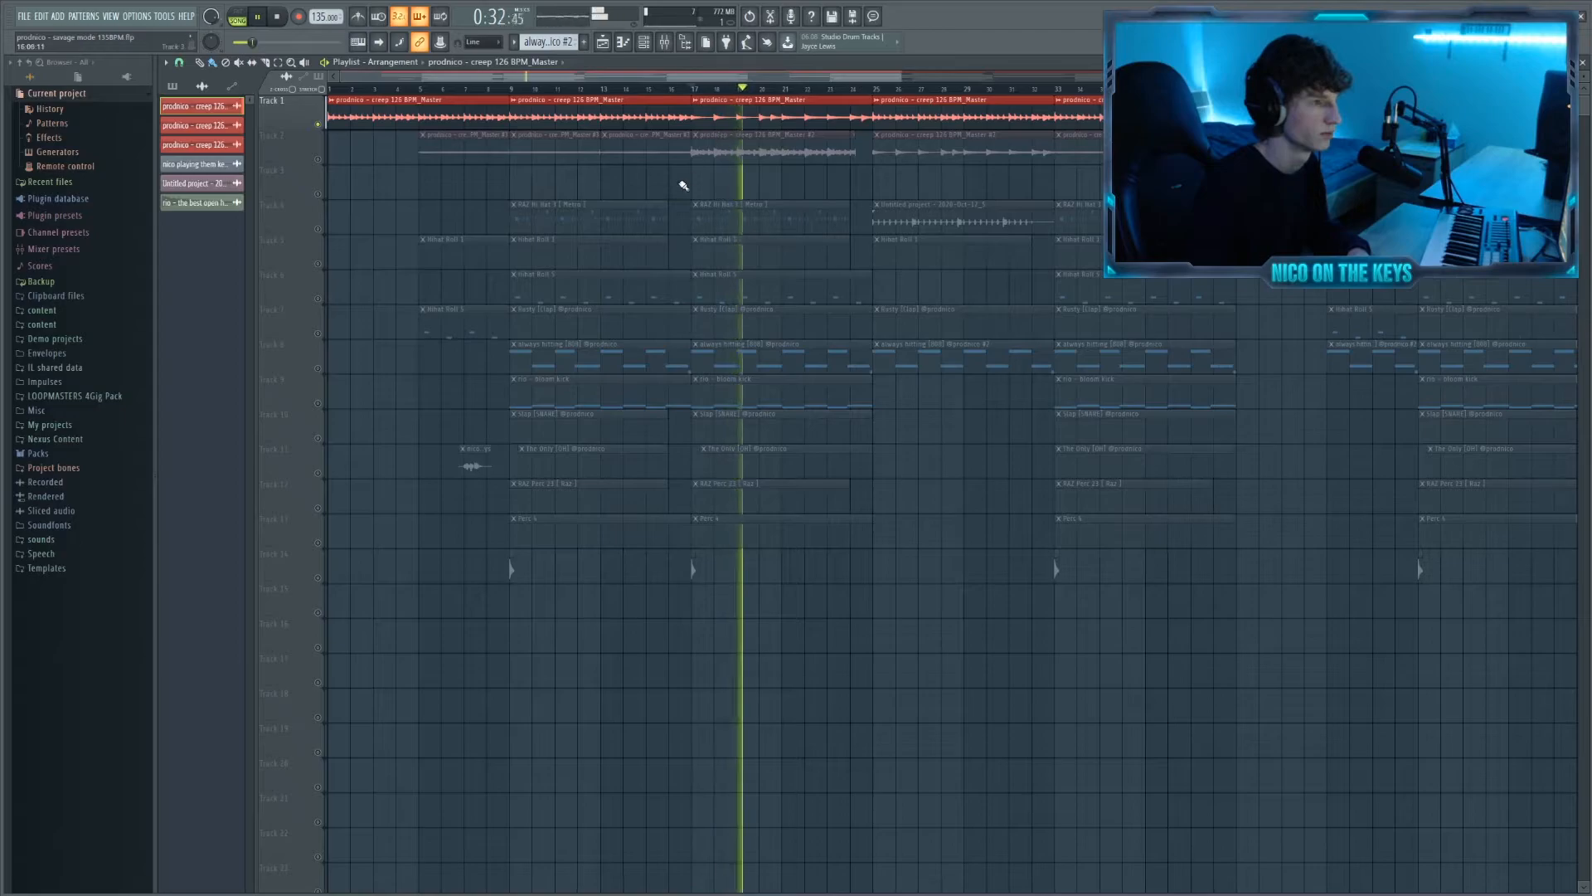
key("space")
- Unmute Track 2 and play both melody tracks together from the start
left_click(318, 159)
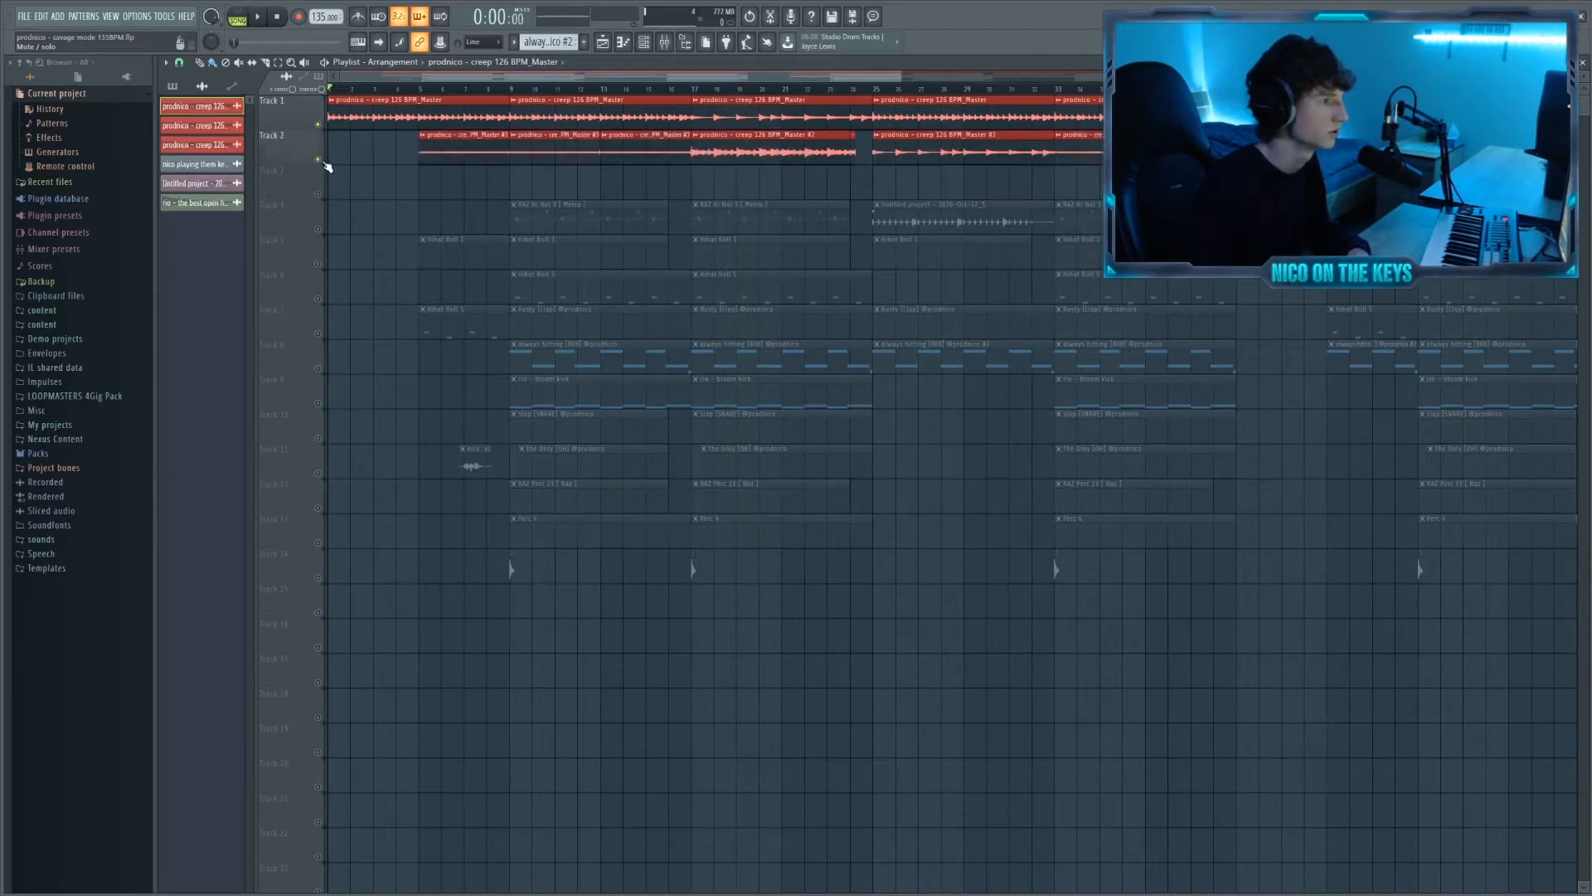
key("space")
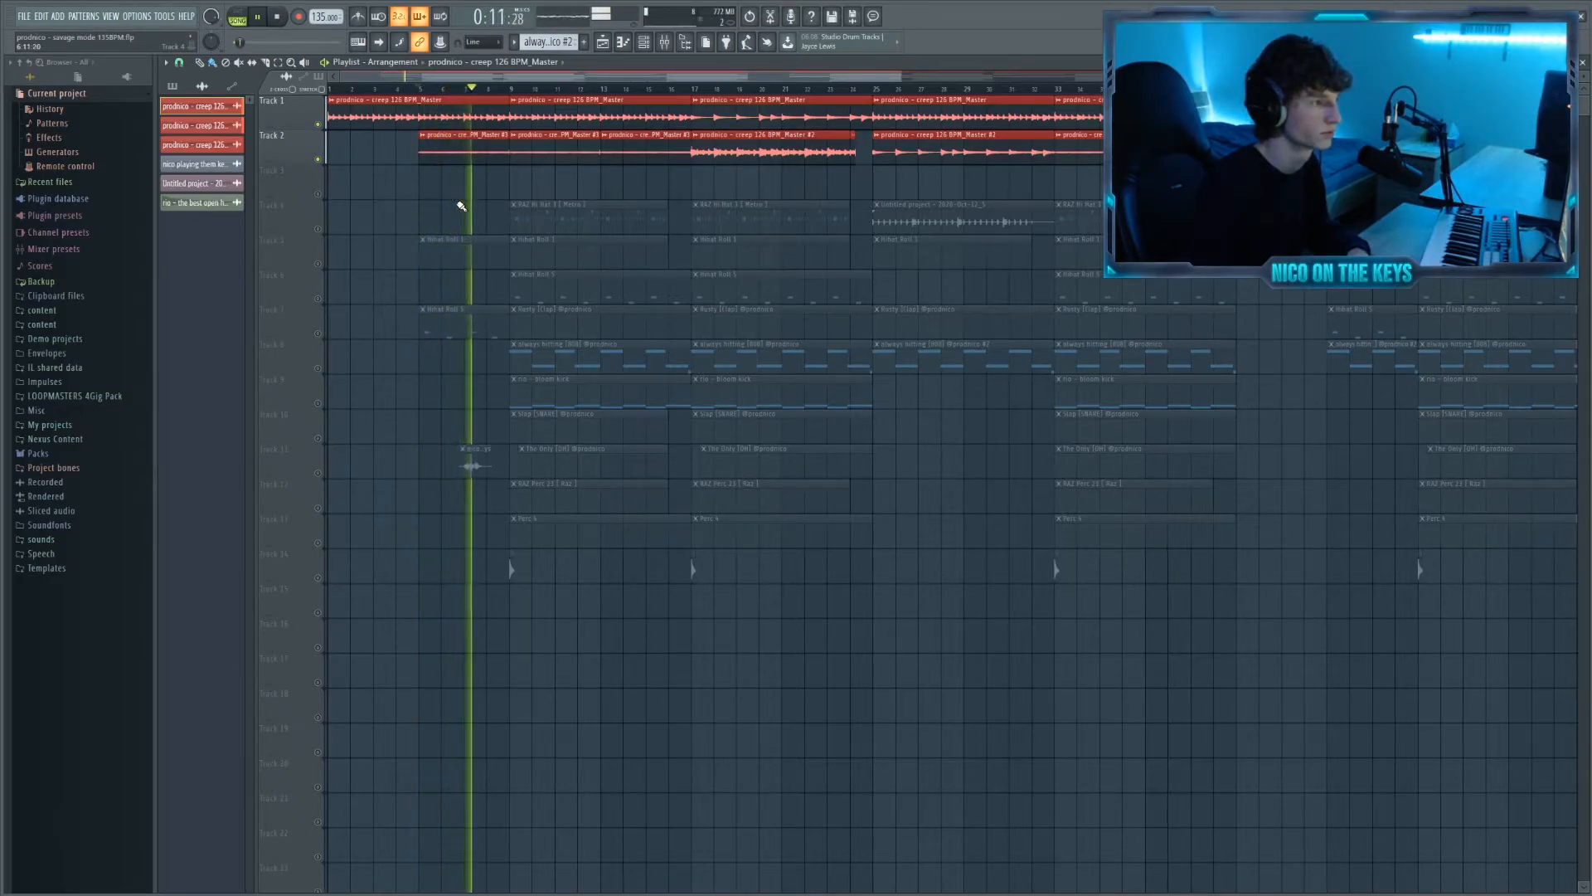
key("space")
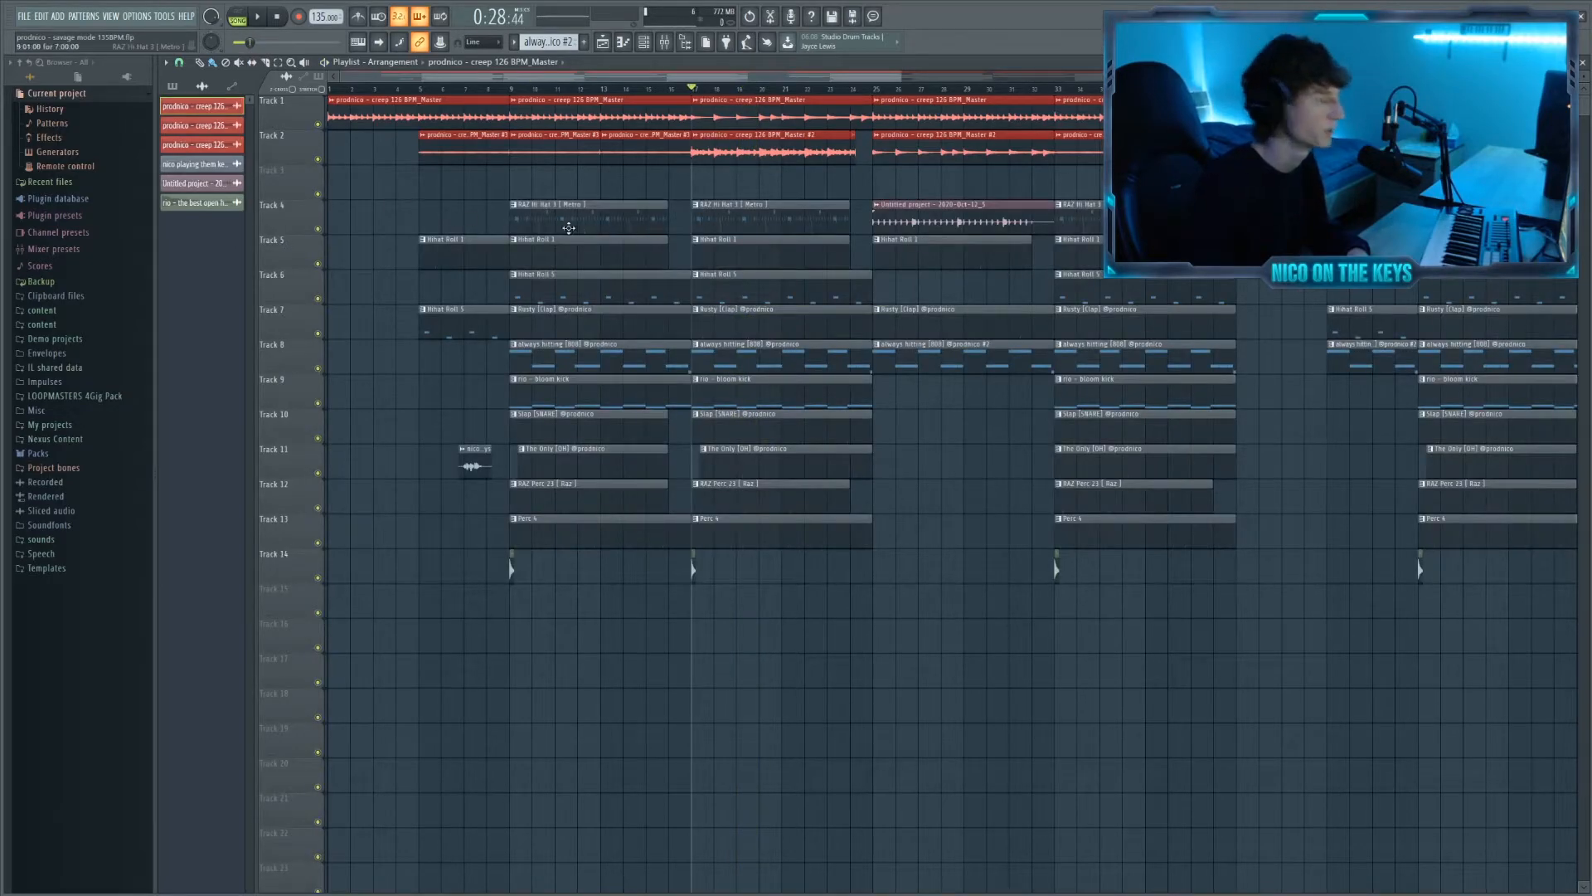
- Show the project's patterns and play the RAZ Hi Hat 3 [ Metro ] pattern from its piano roll
left_click(182, 86)
double_click(196, 108)
scroll(474, 187, "down", 4)
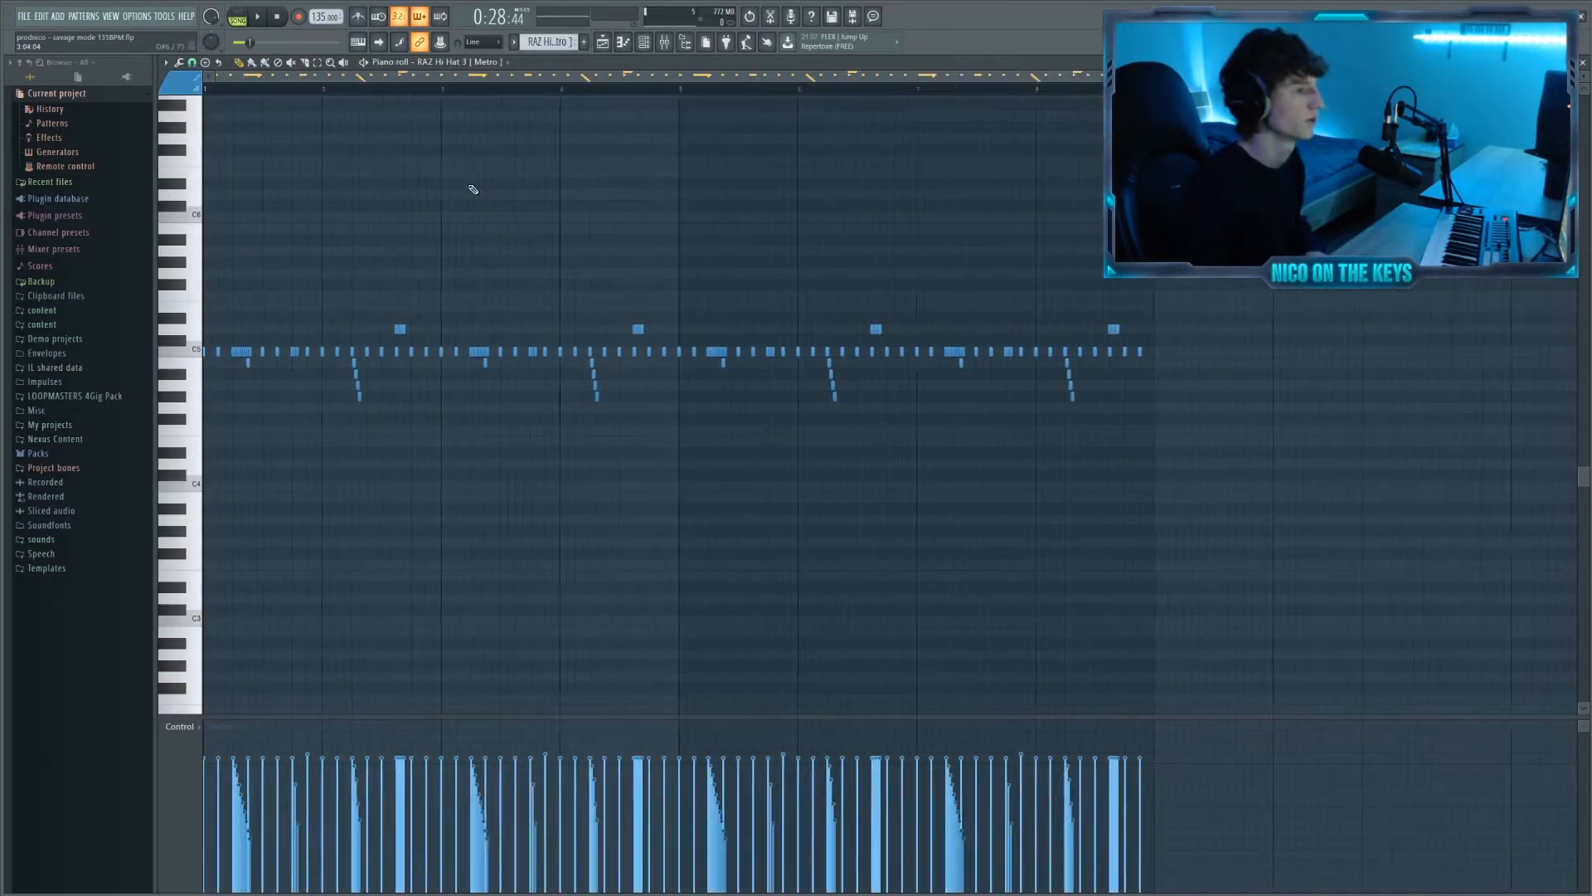
key("space")
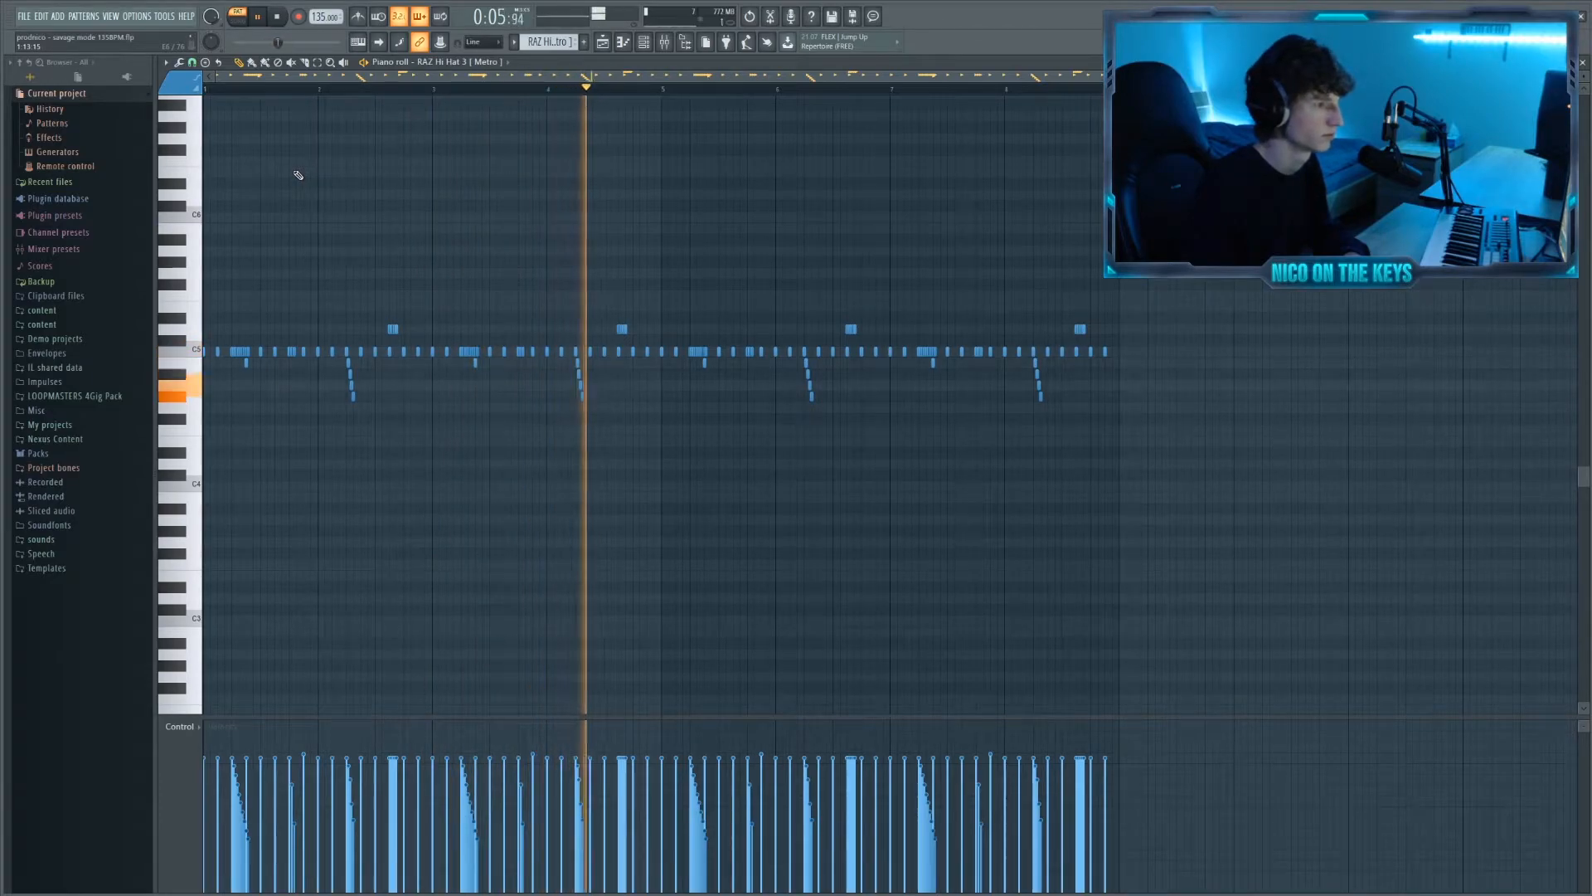
key("space")
- Inspect the Hihat Roll 1 and Hihat Roll 5 patterns in the piano roll and play them
key("F5")
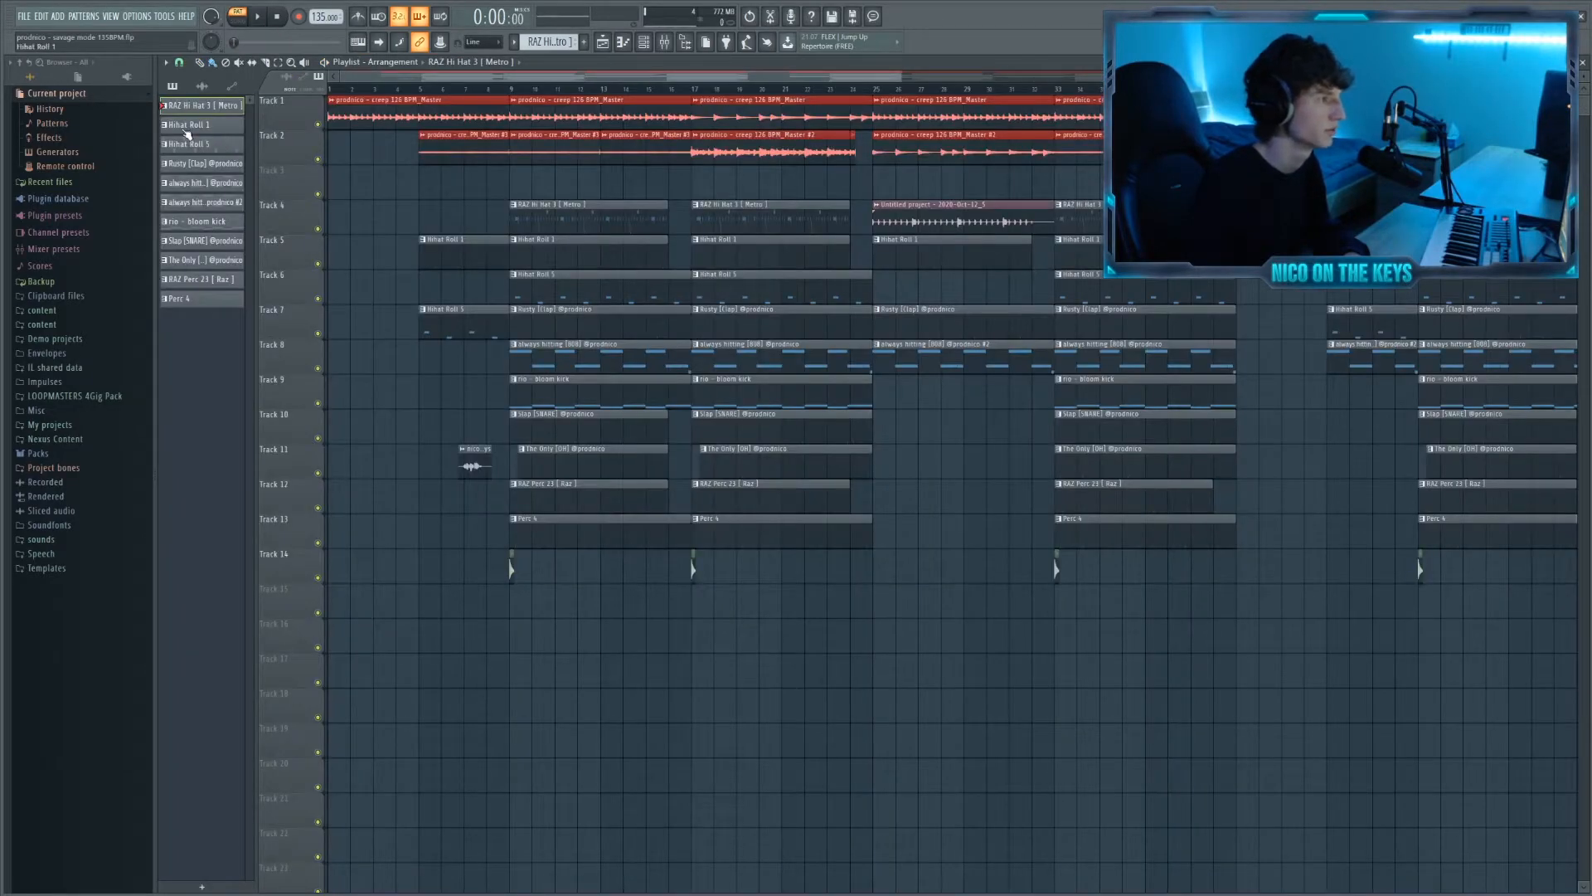
double_click(183, 131)
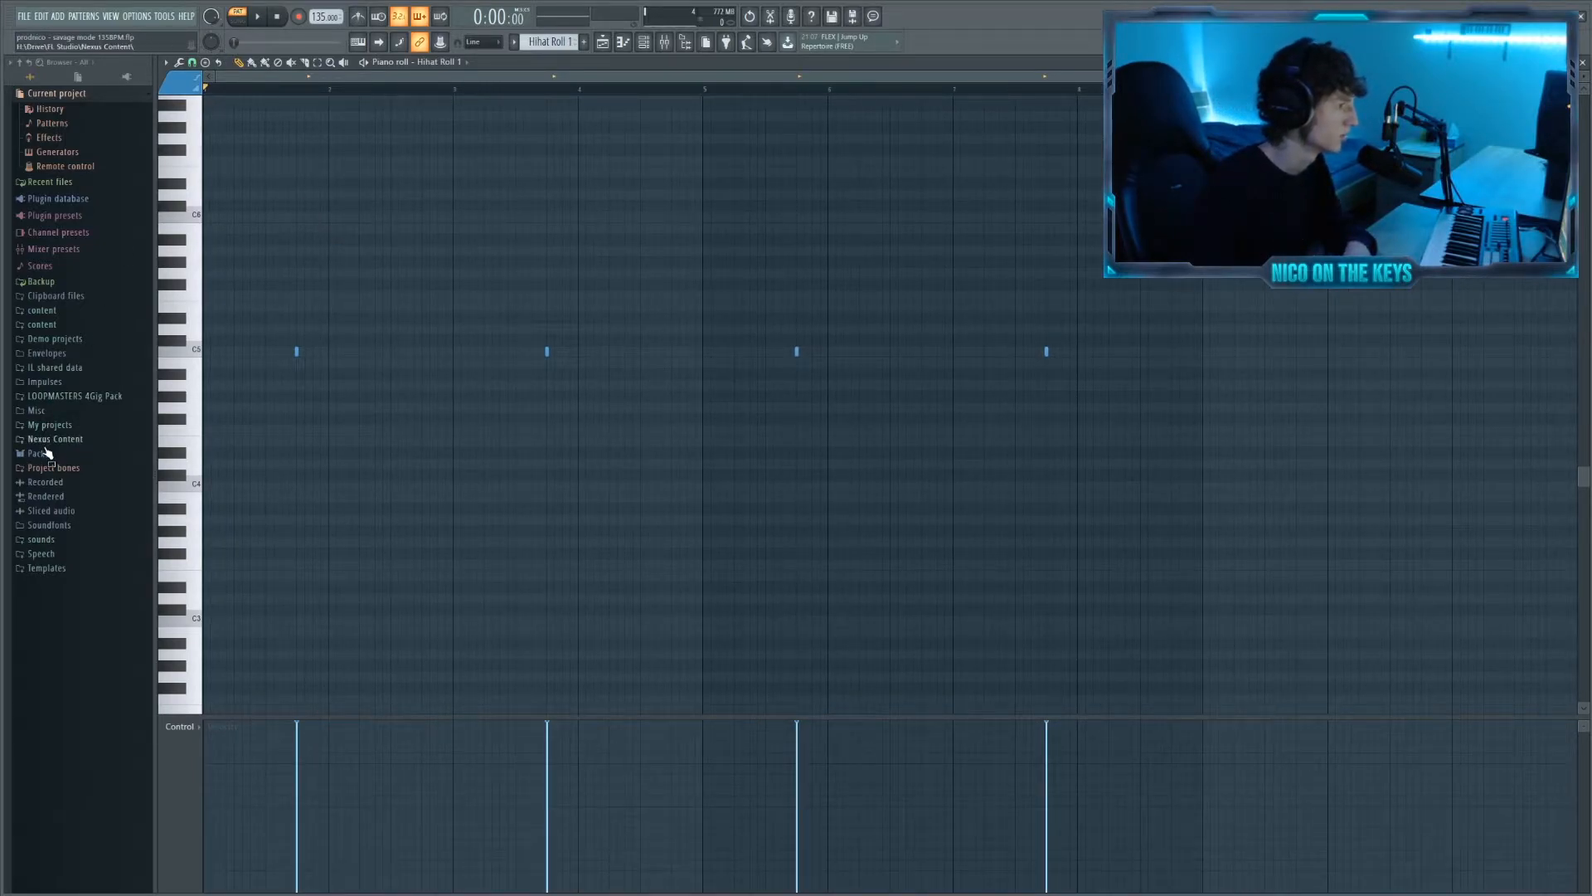
key("space")
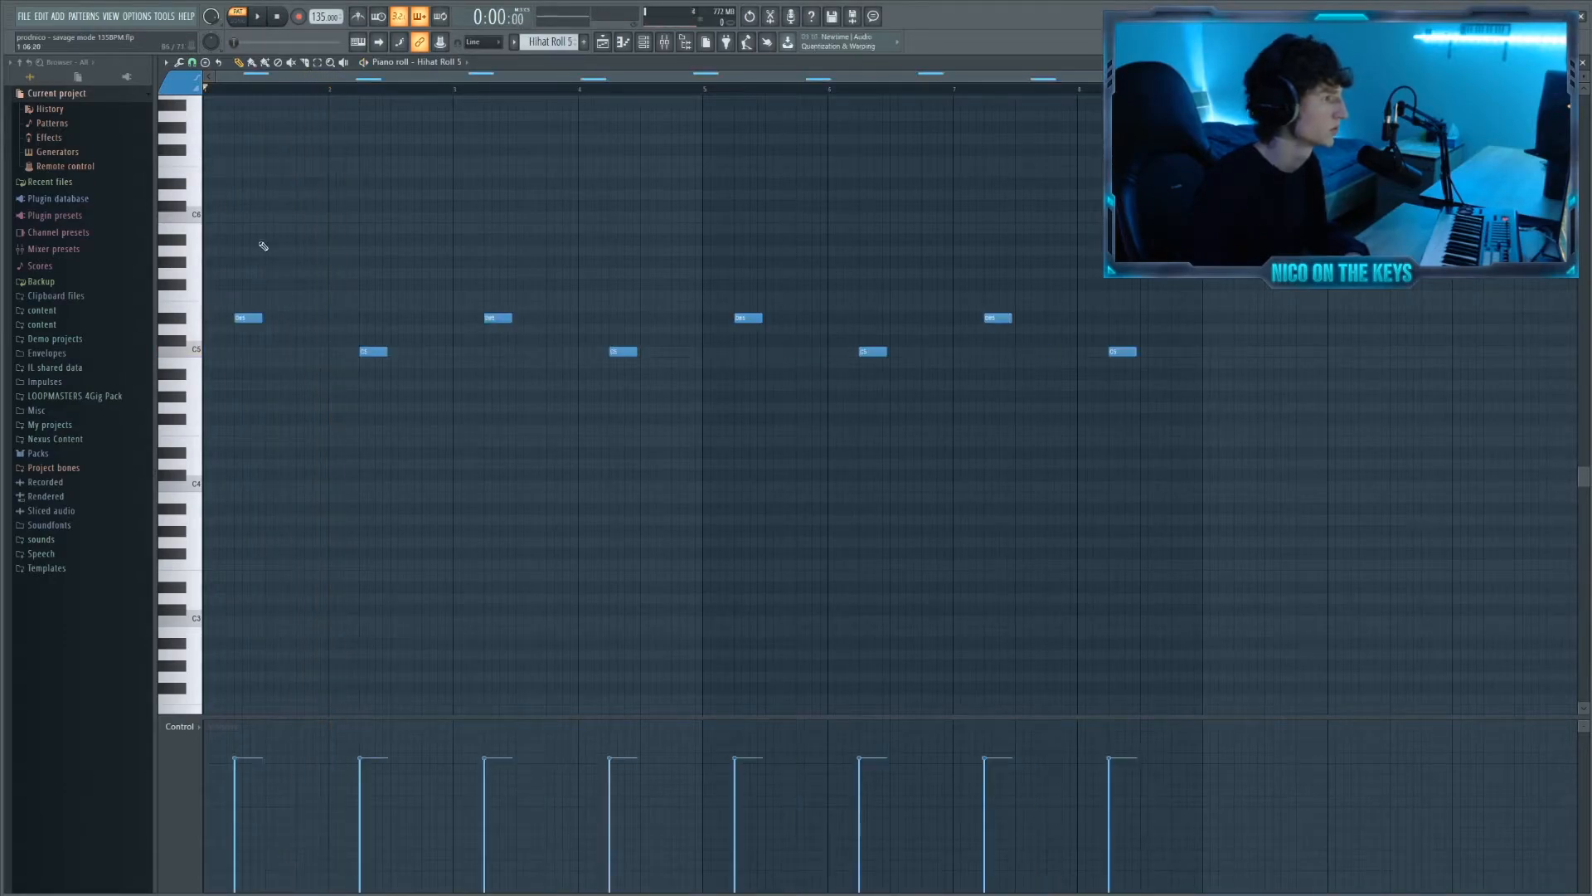
scroll(307, 268, "down", 1)
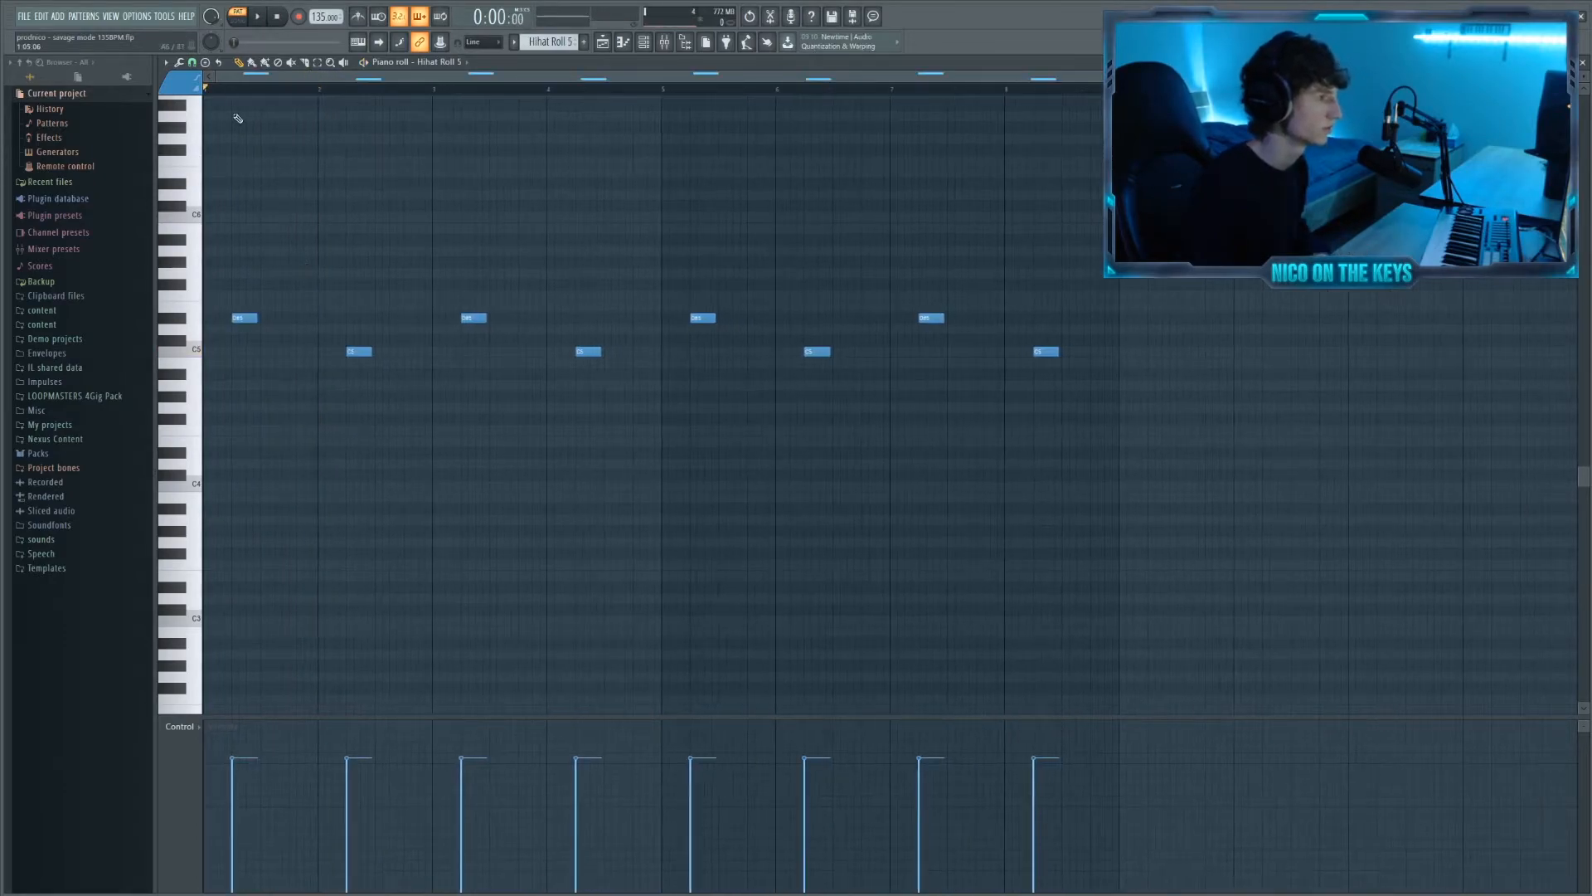
key("space")
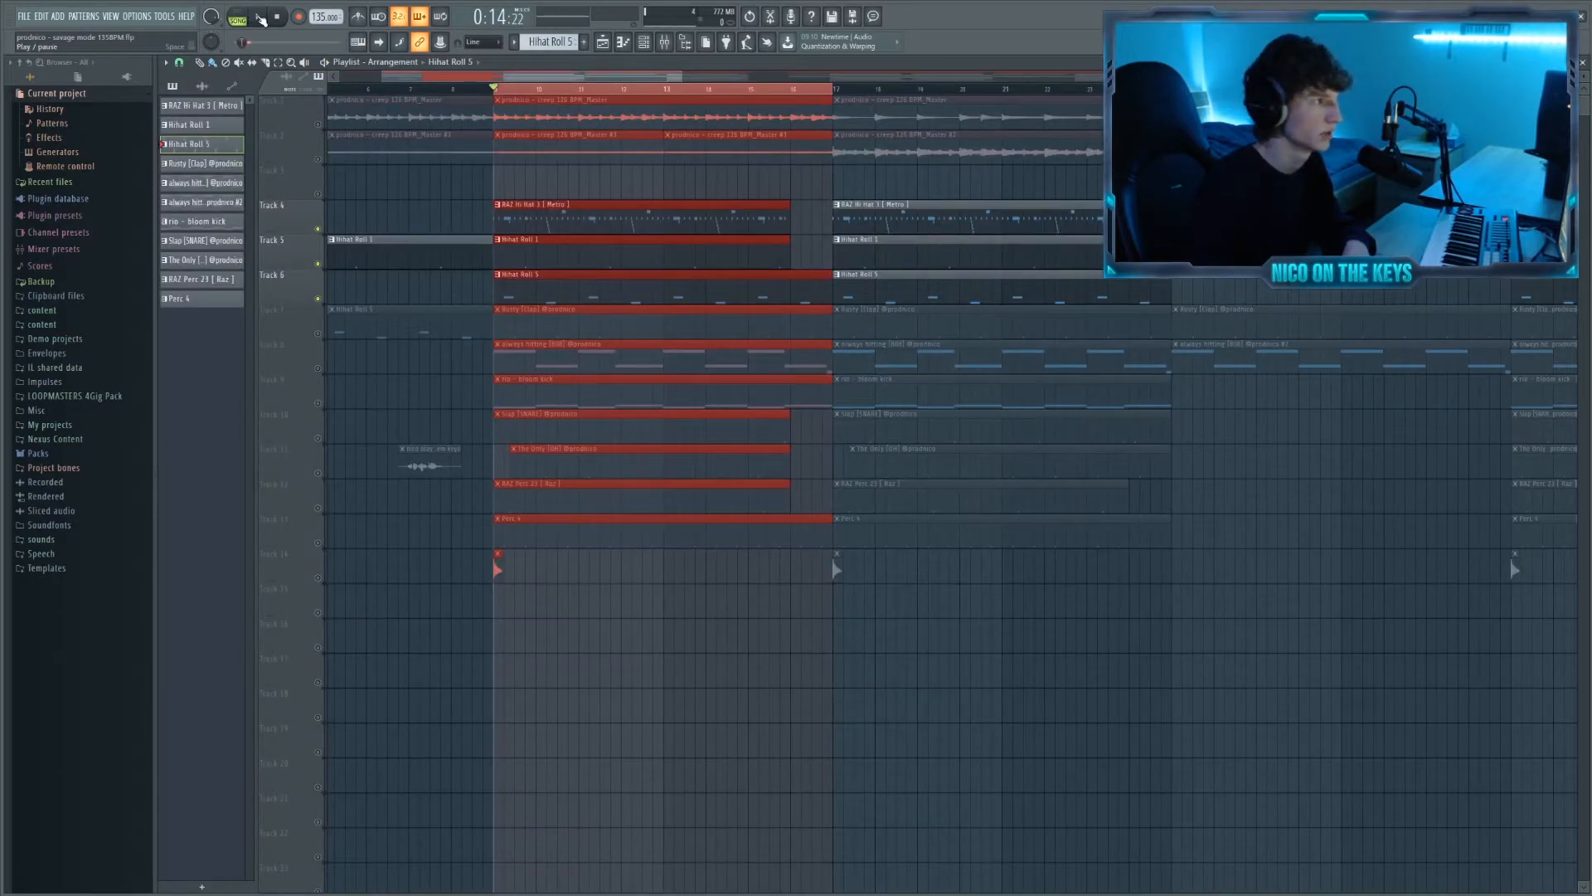
- Play the soloed hi-hat tracks from bar 9 and inspect the Fruity Reeverb 2 effect on the Hihat Roll 1 mixer track
left_click(260, 18)
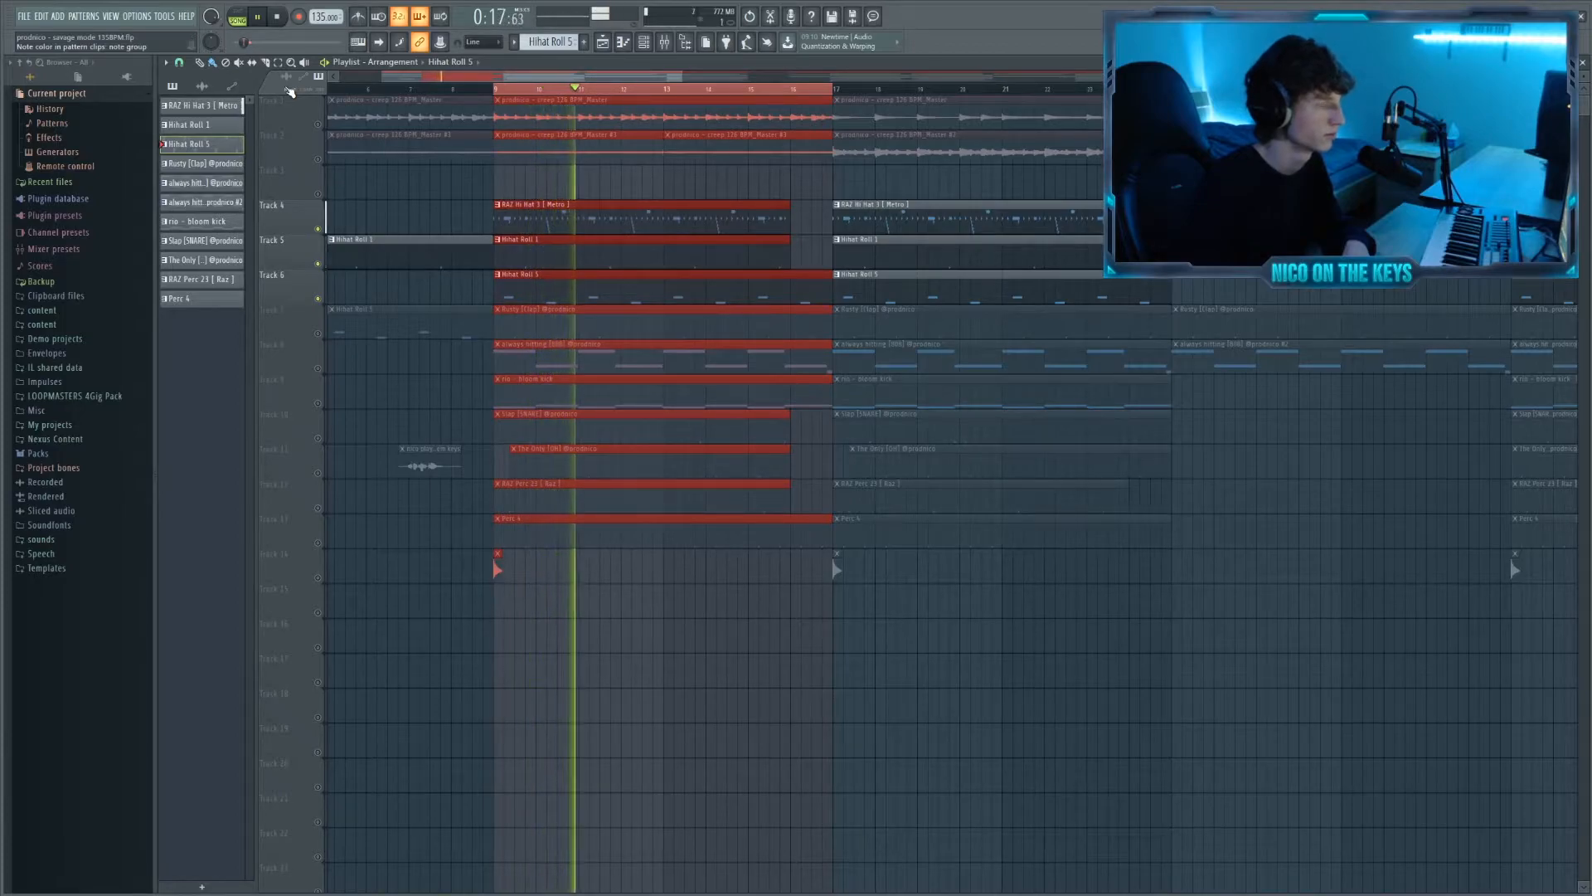
key("space")
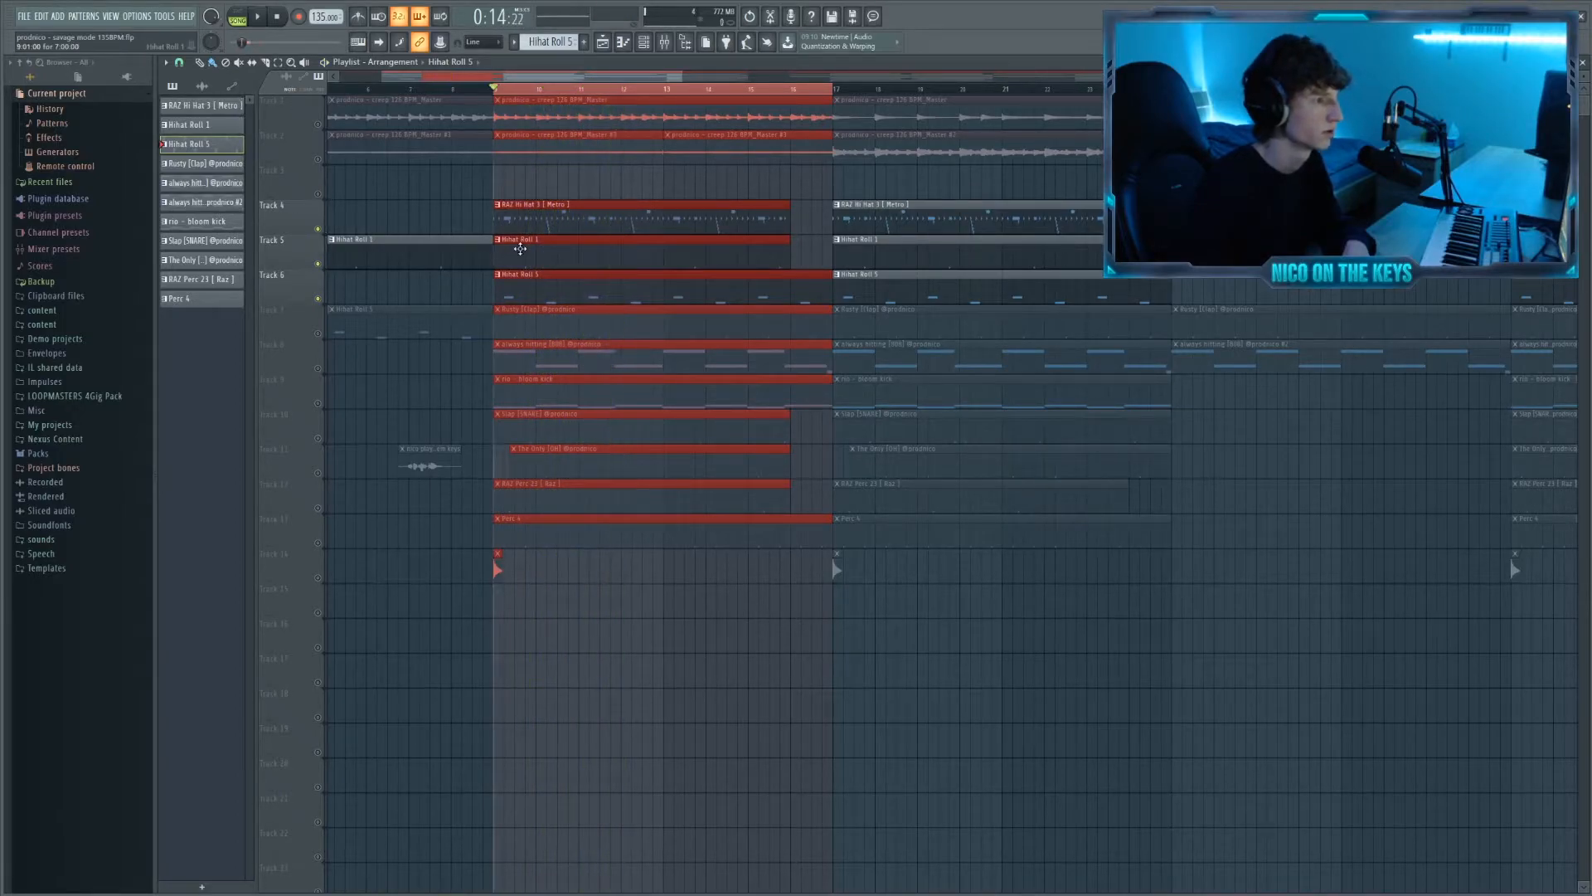
key("F9")
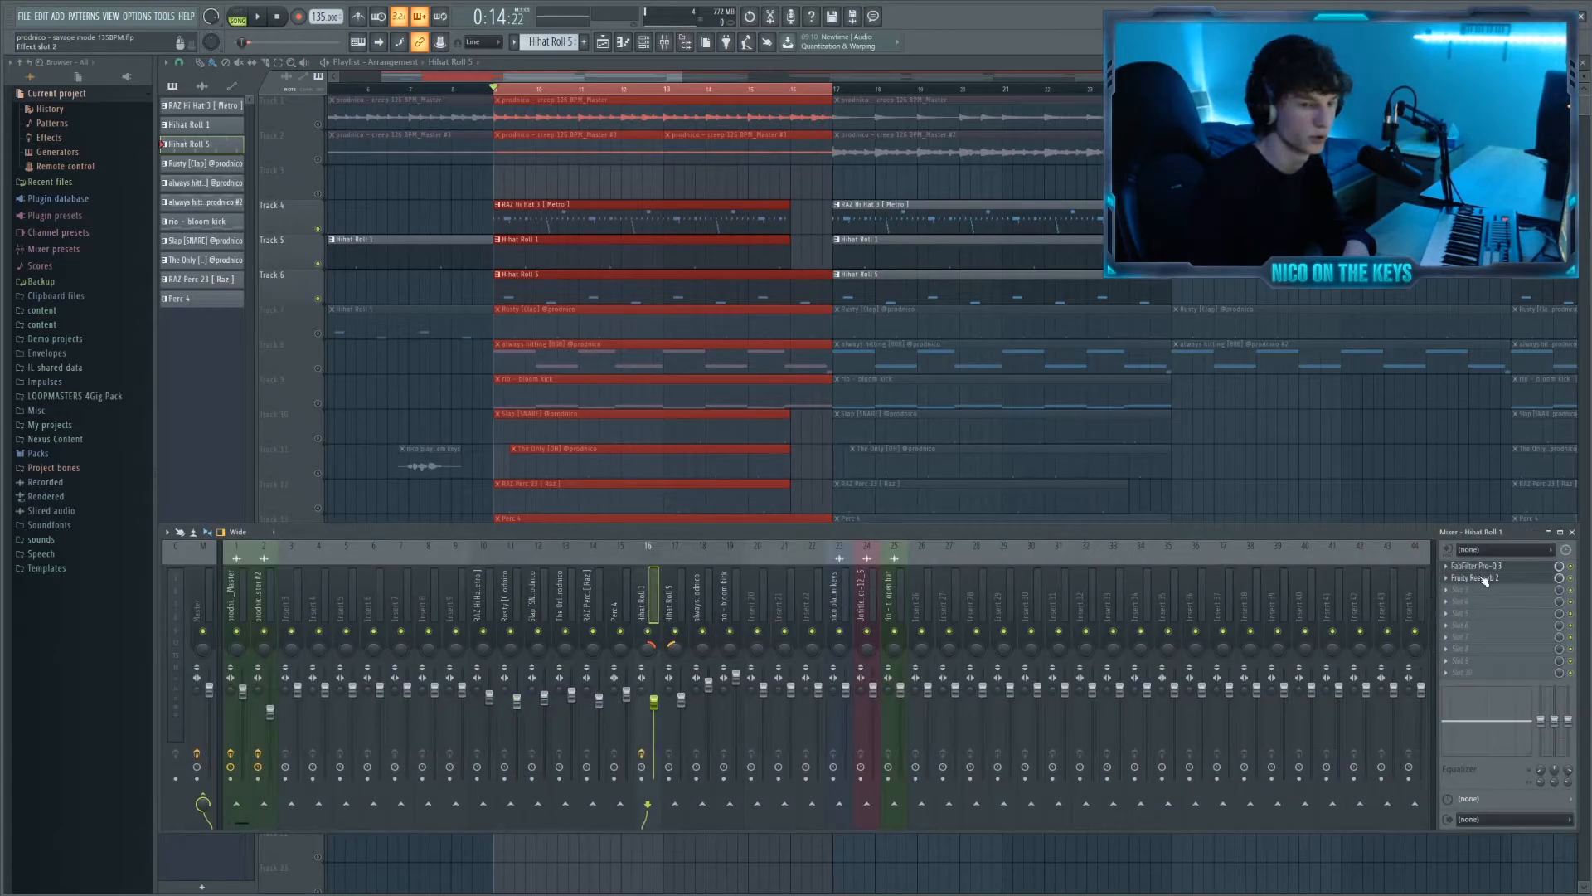
left_click(1500, 579)
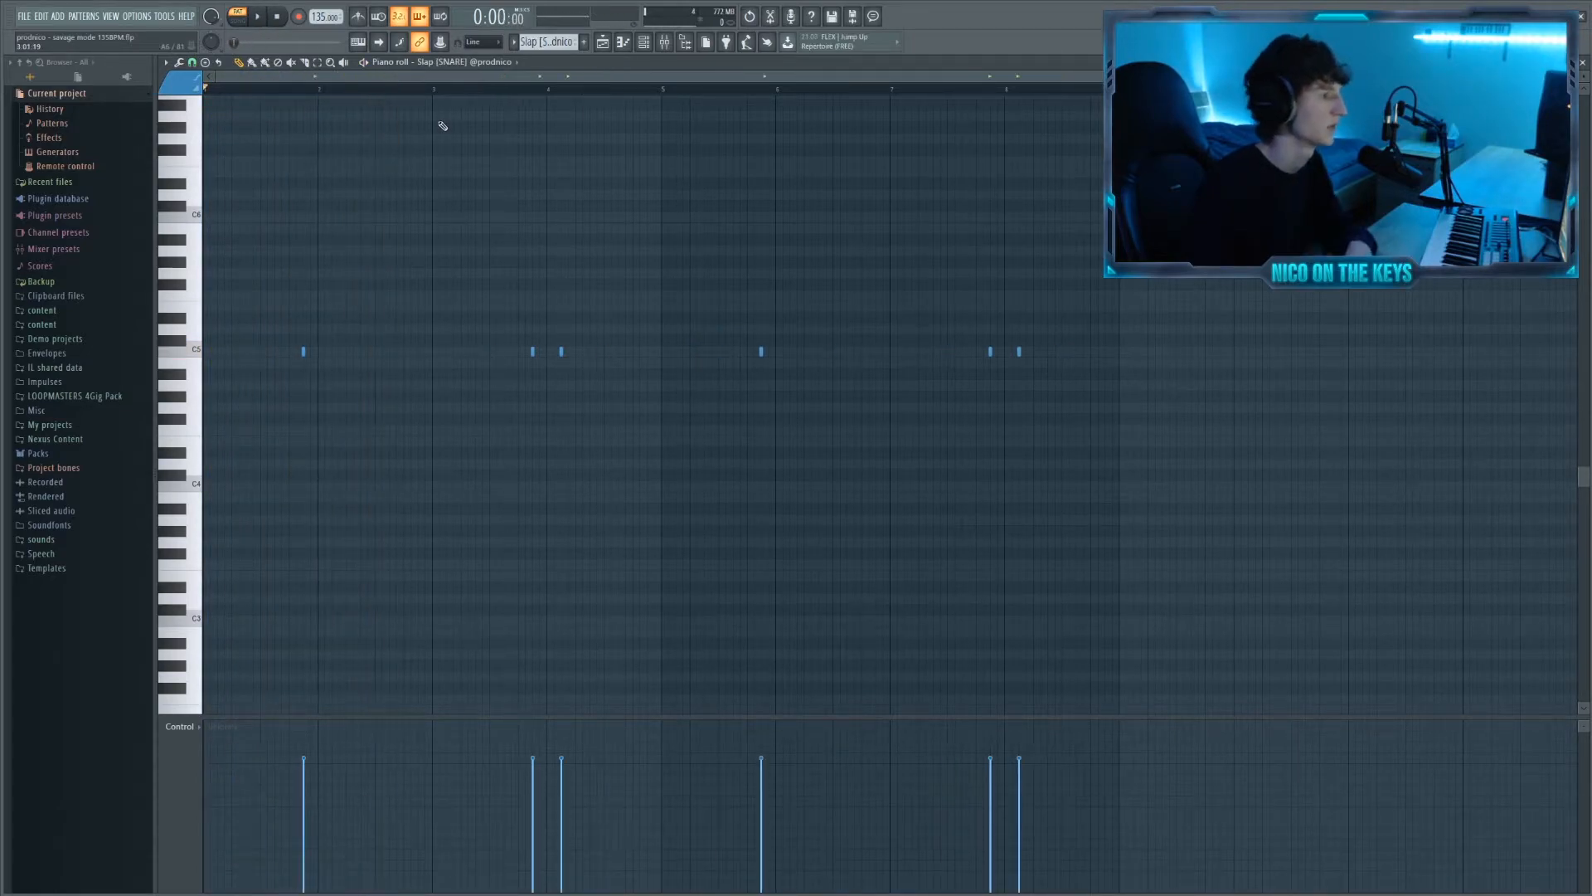
- Play the Slap [SNARE], RAZ Perc 23 [ Raz ] and Perc 4 patterns from their piano rolls
key("space")
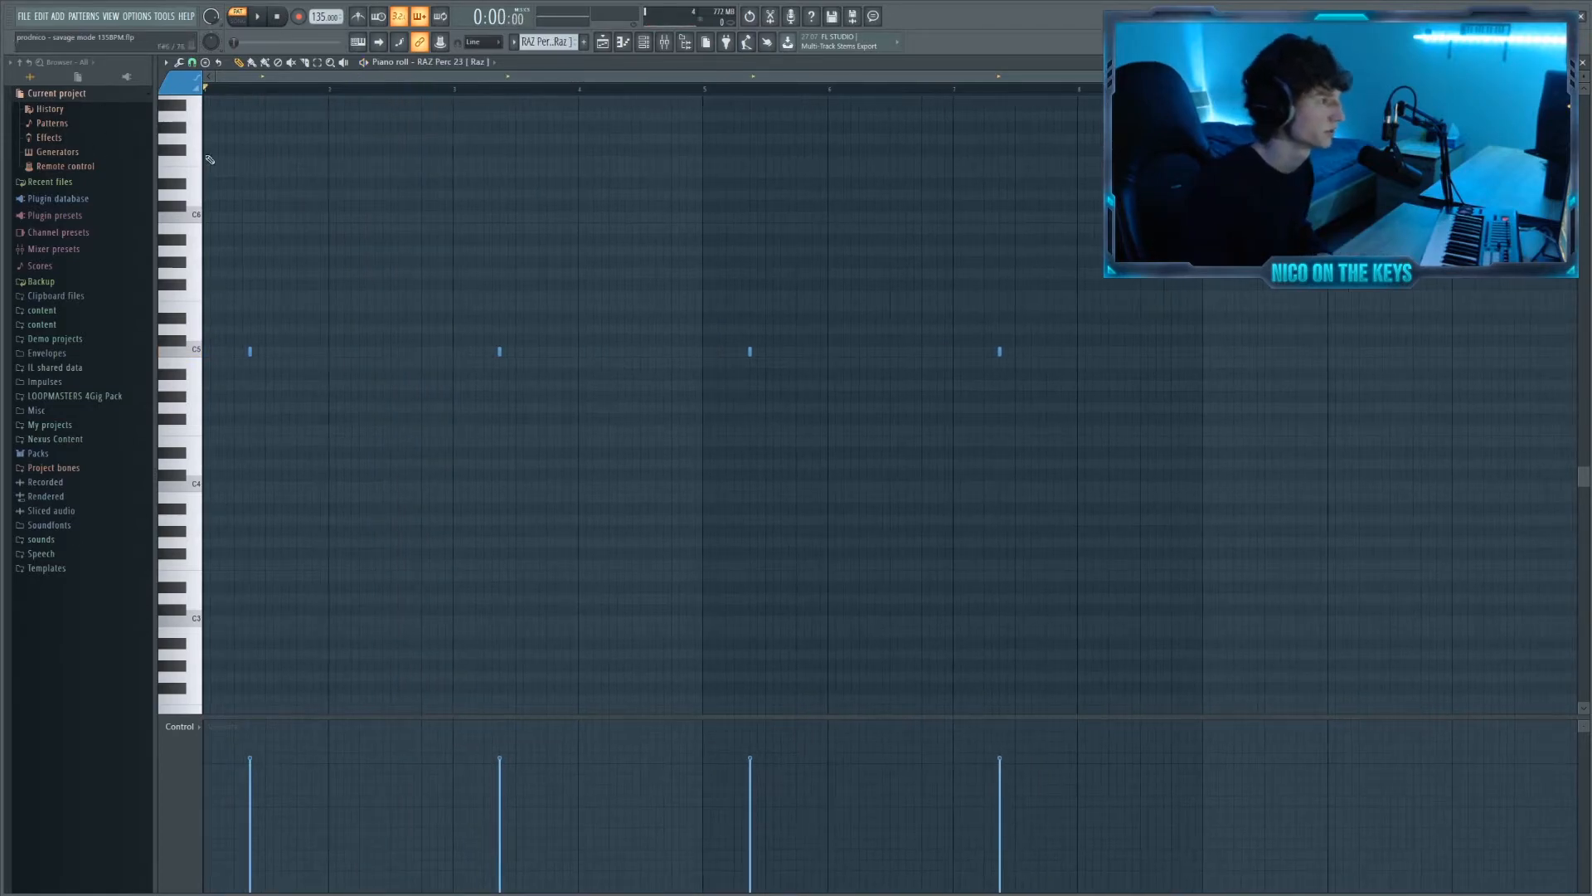
key("space")
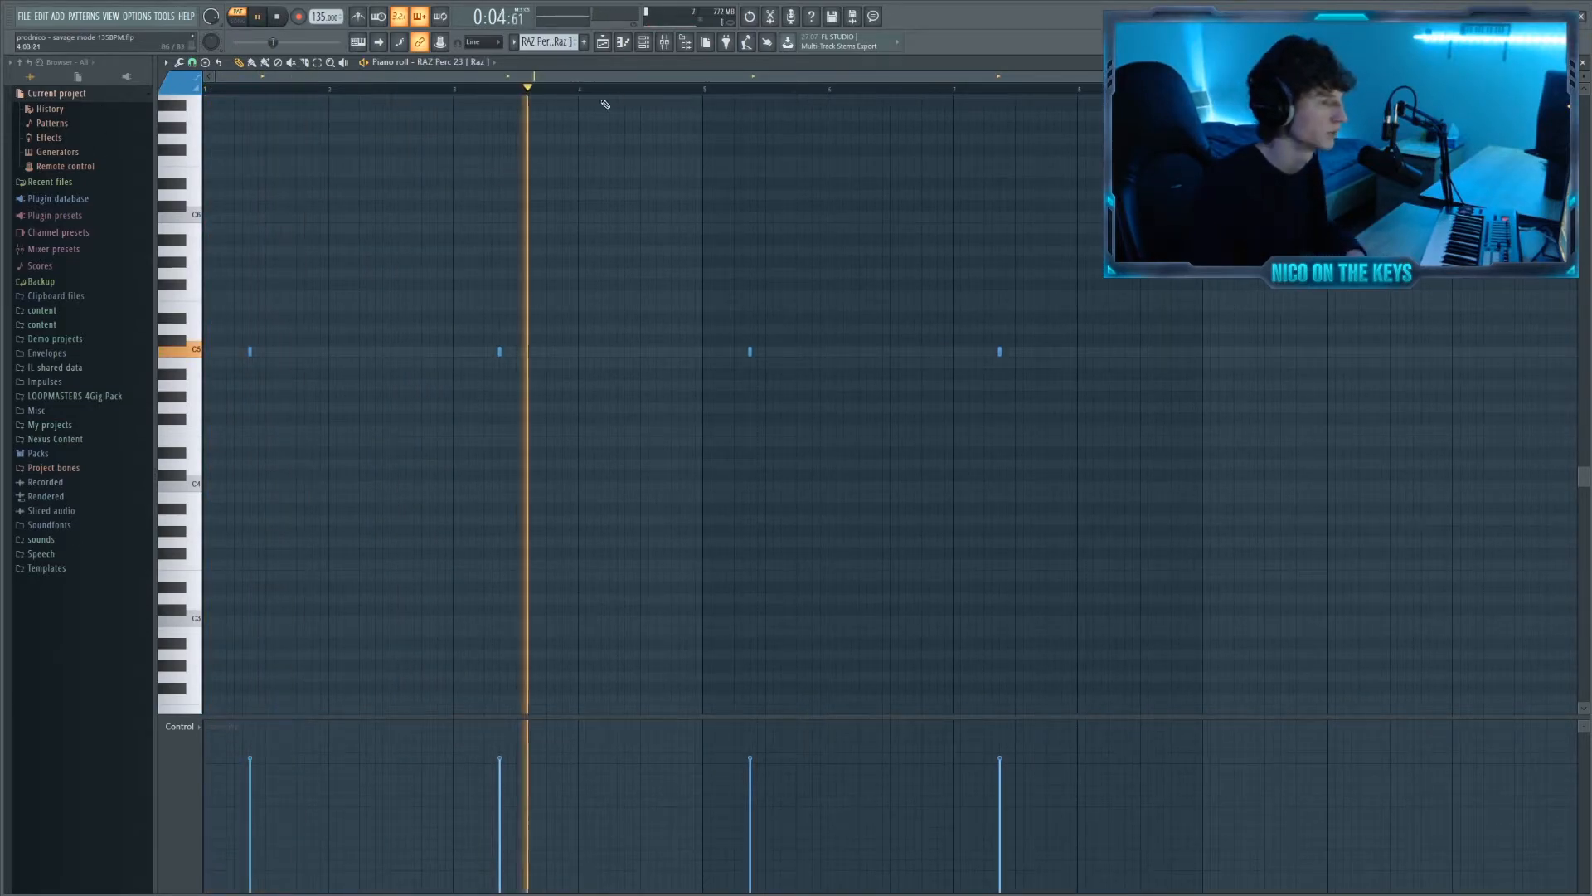
key("space")
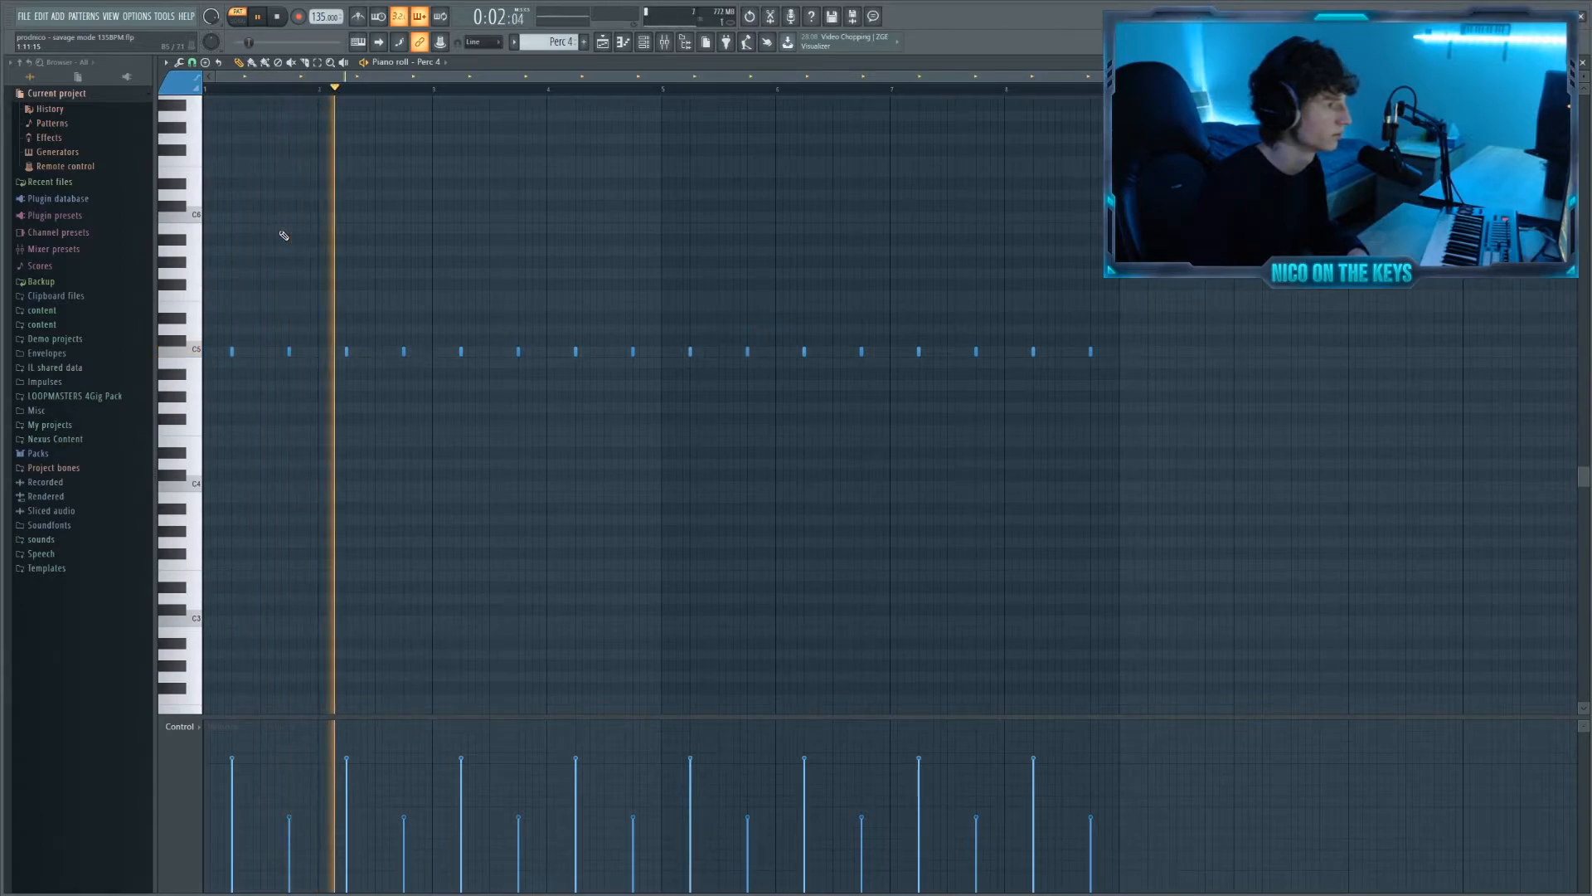
key("space")
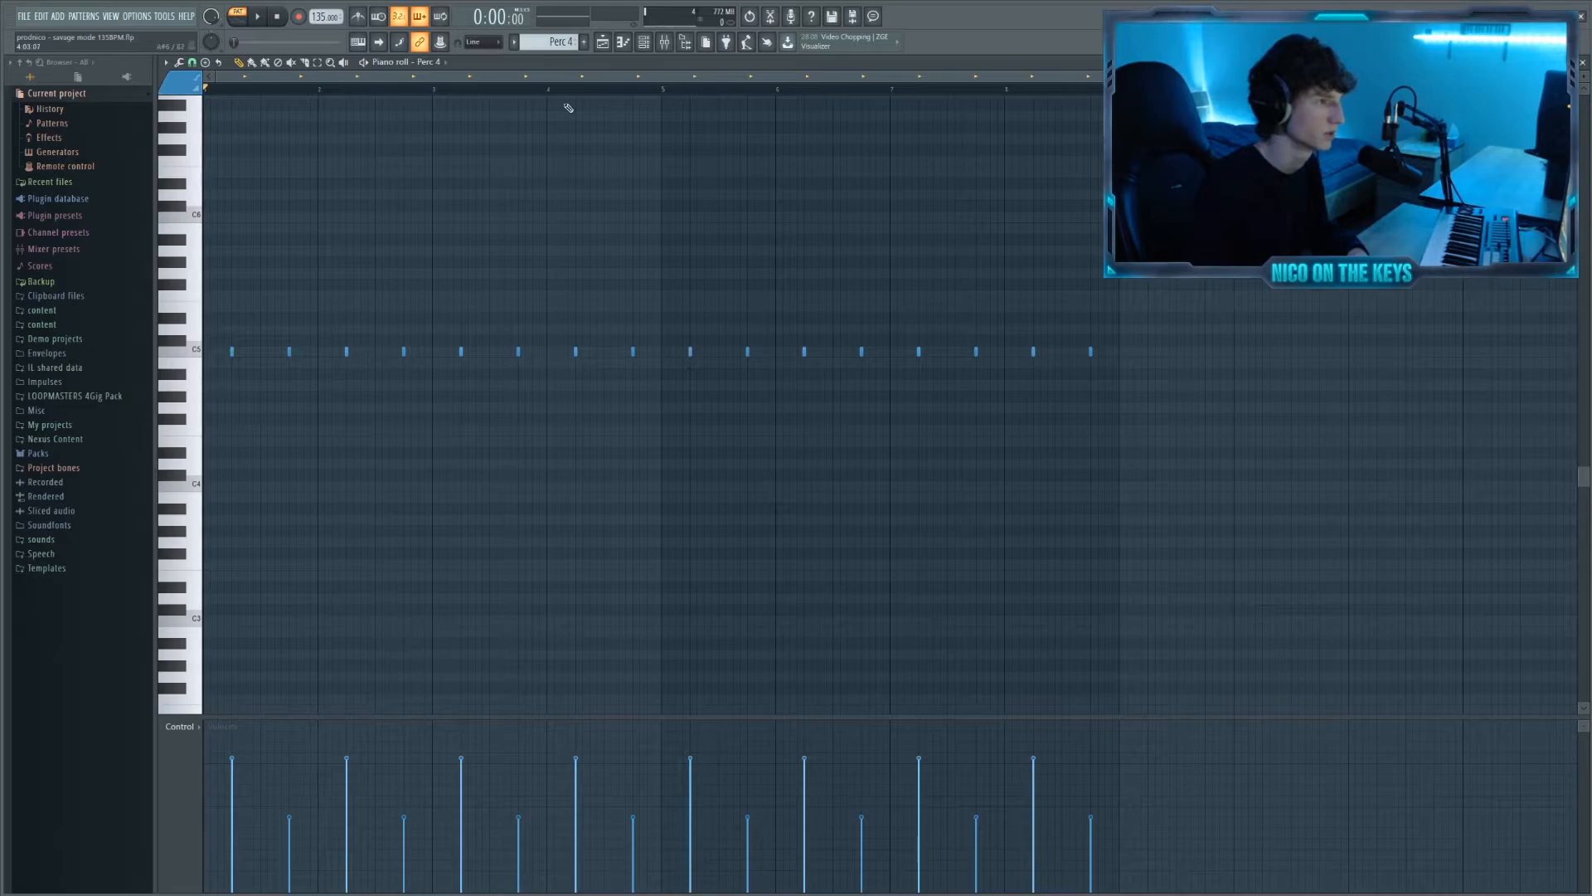
- Open the always hitting [808] pattern in the piano roll and play it
left_click(603, 41)
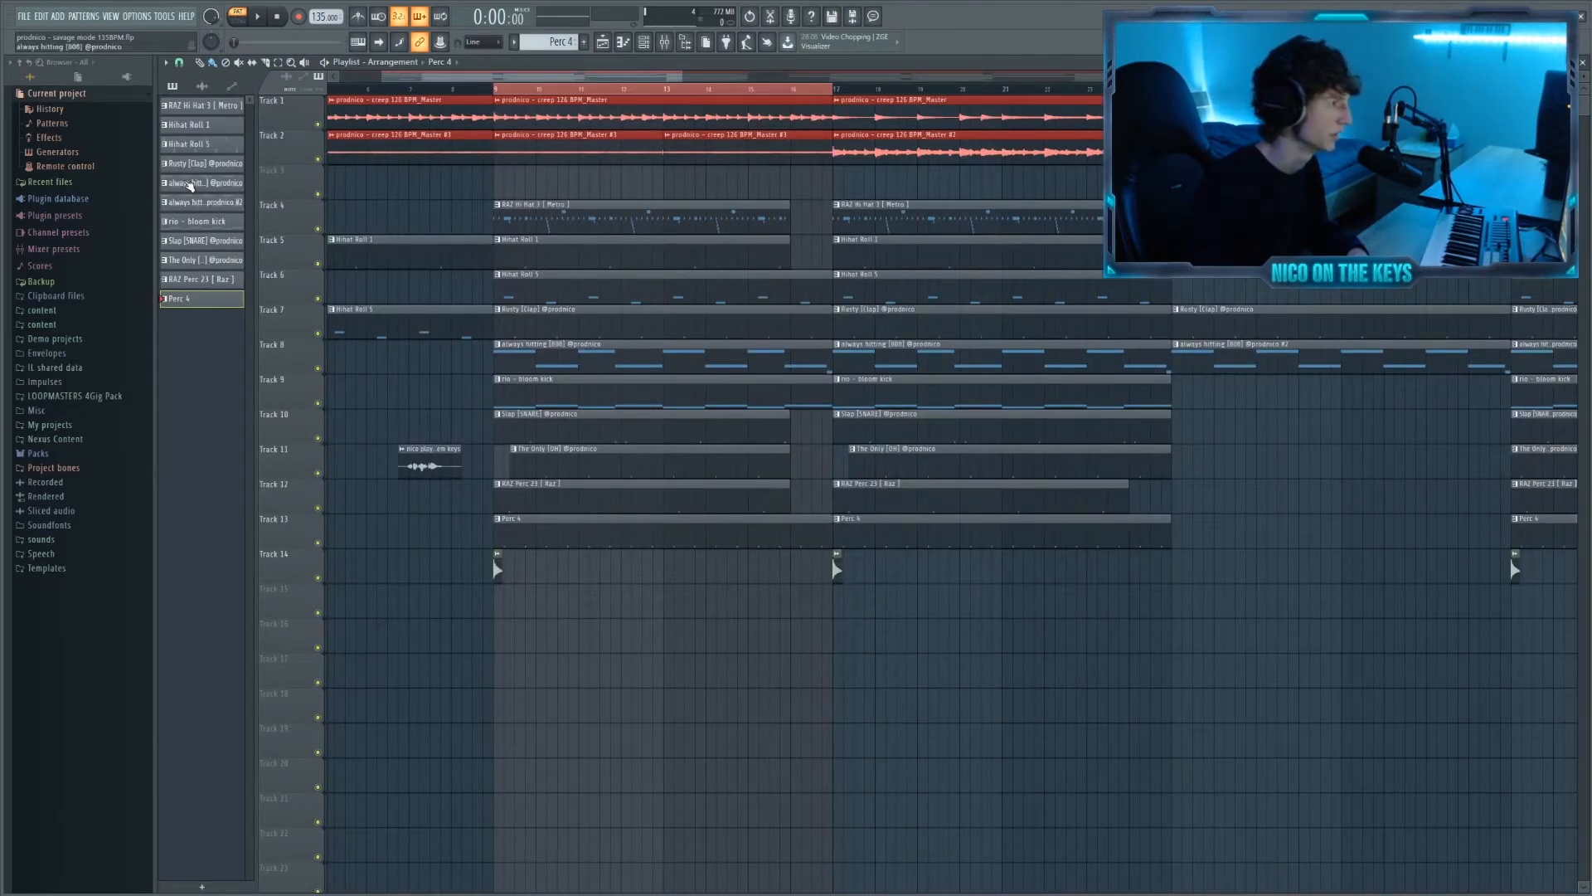
left_click(190, 183)
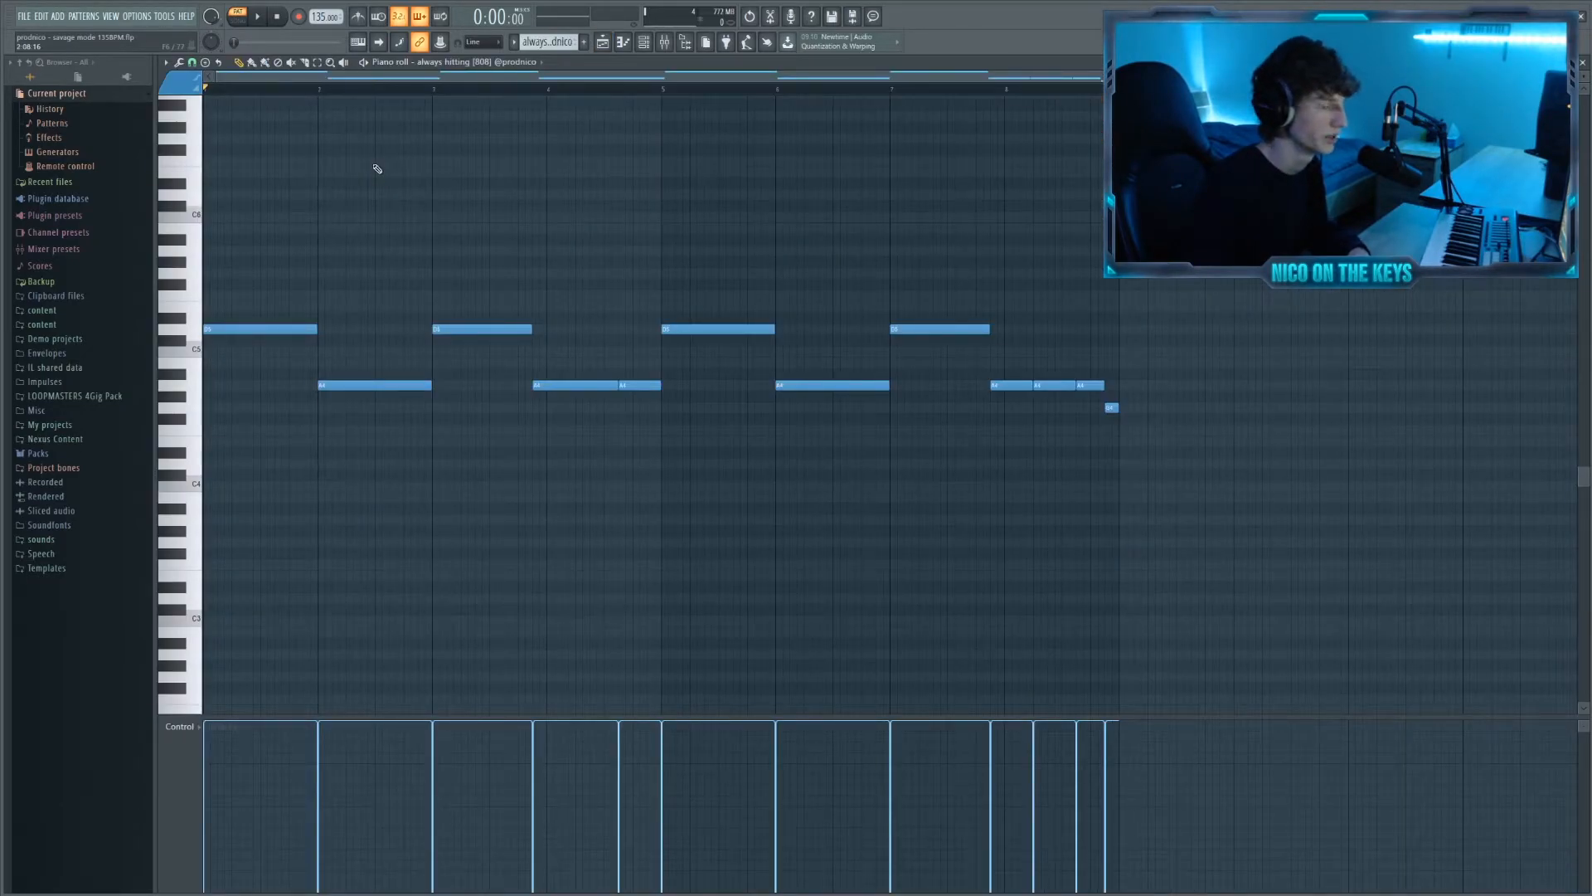
key("space")
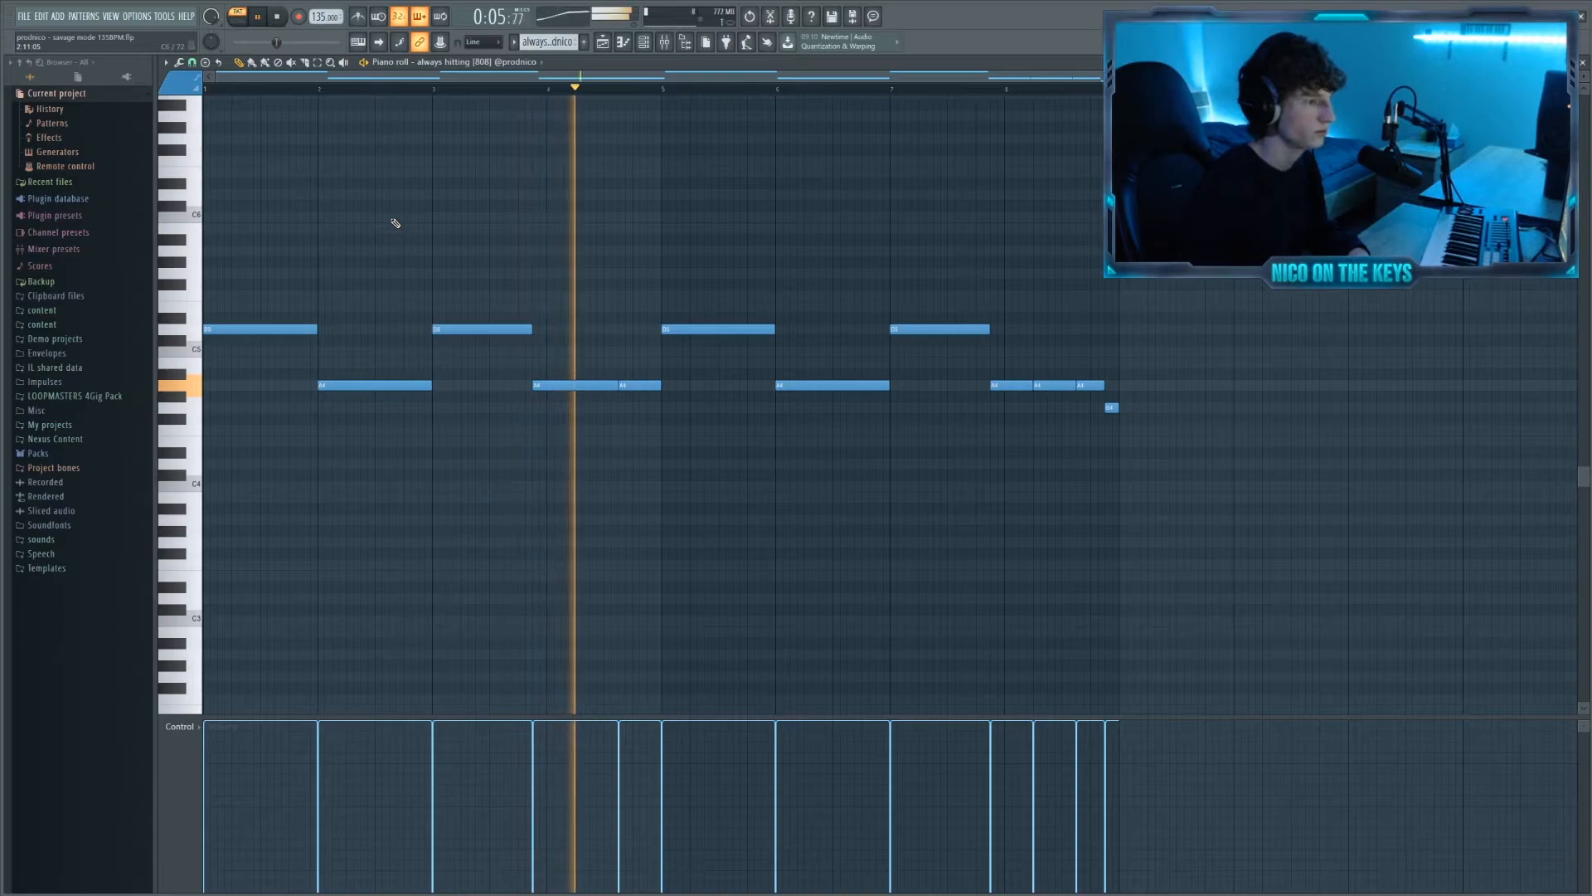
- Stop the 808 pattern and open the rio - bloom kick pattern from the playlist
key("space")
left_click(603, 44)
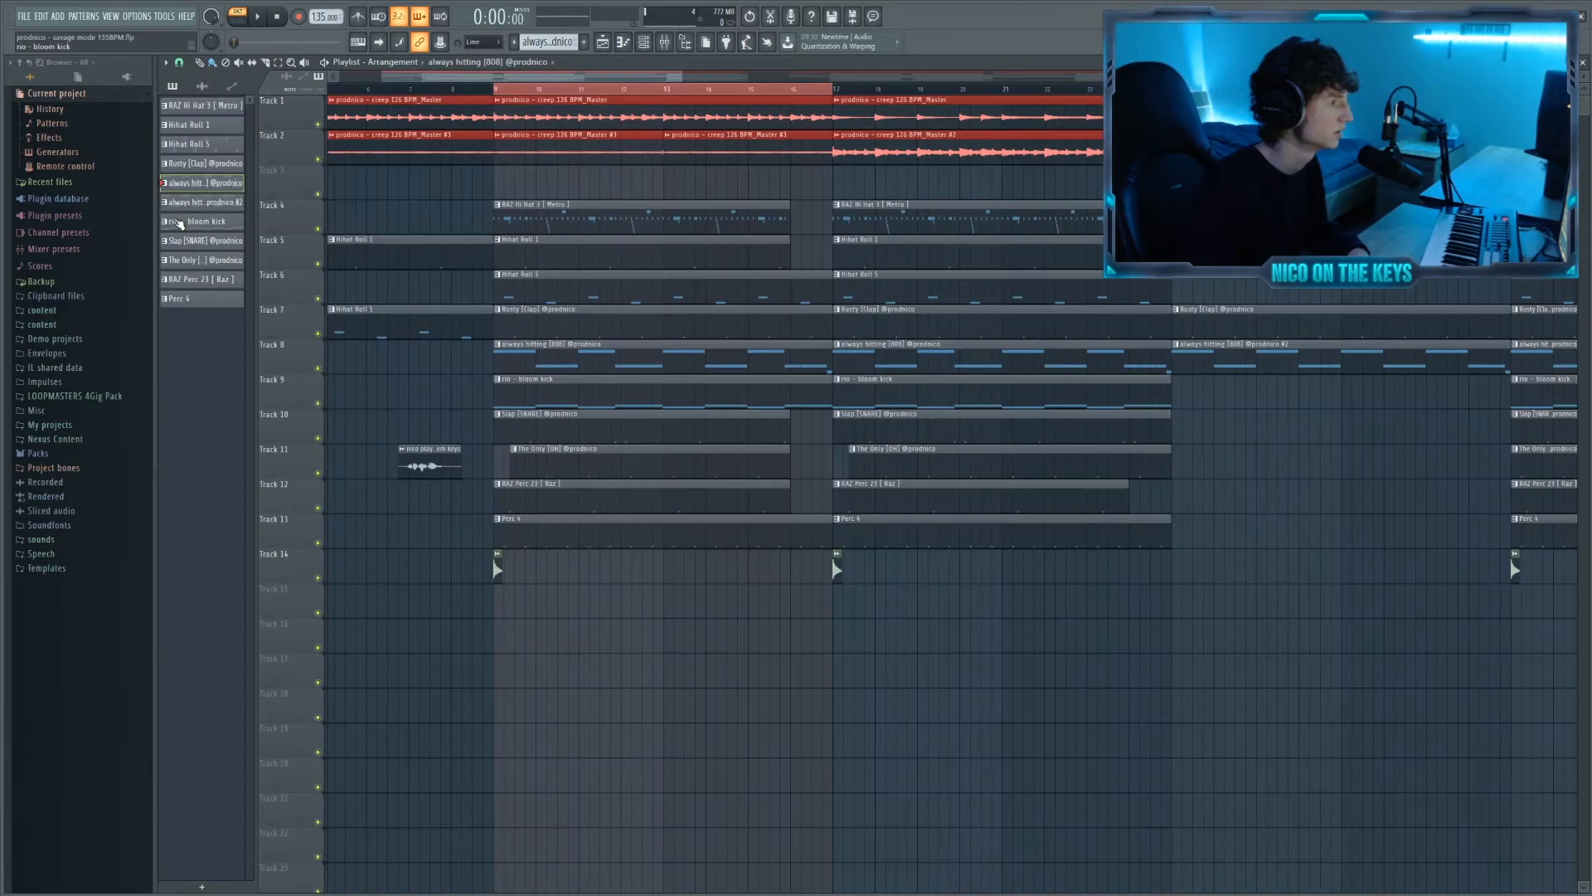
double_click(180, 222)
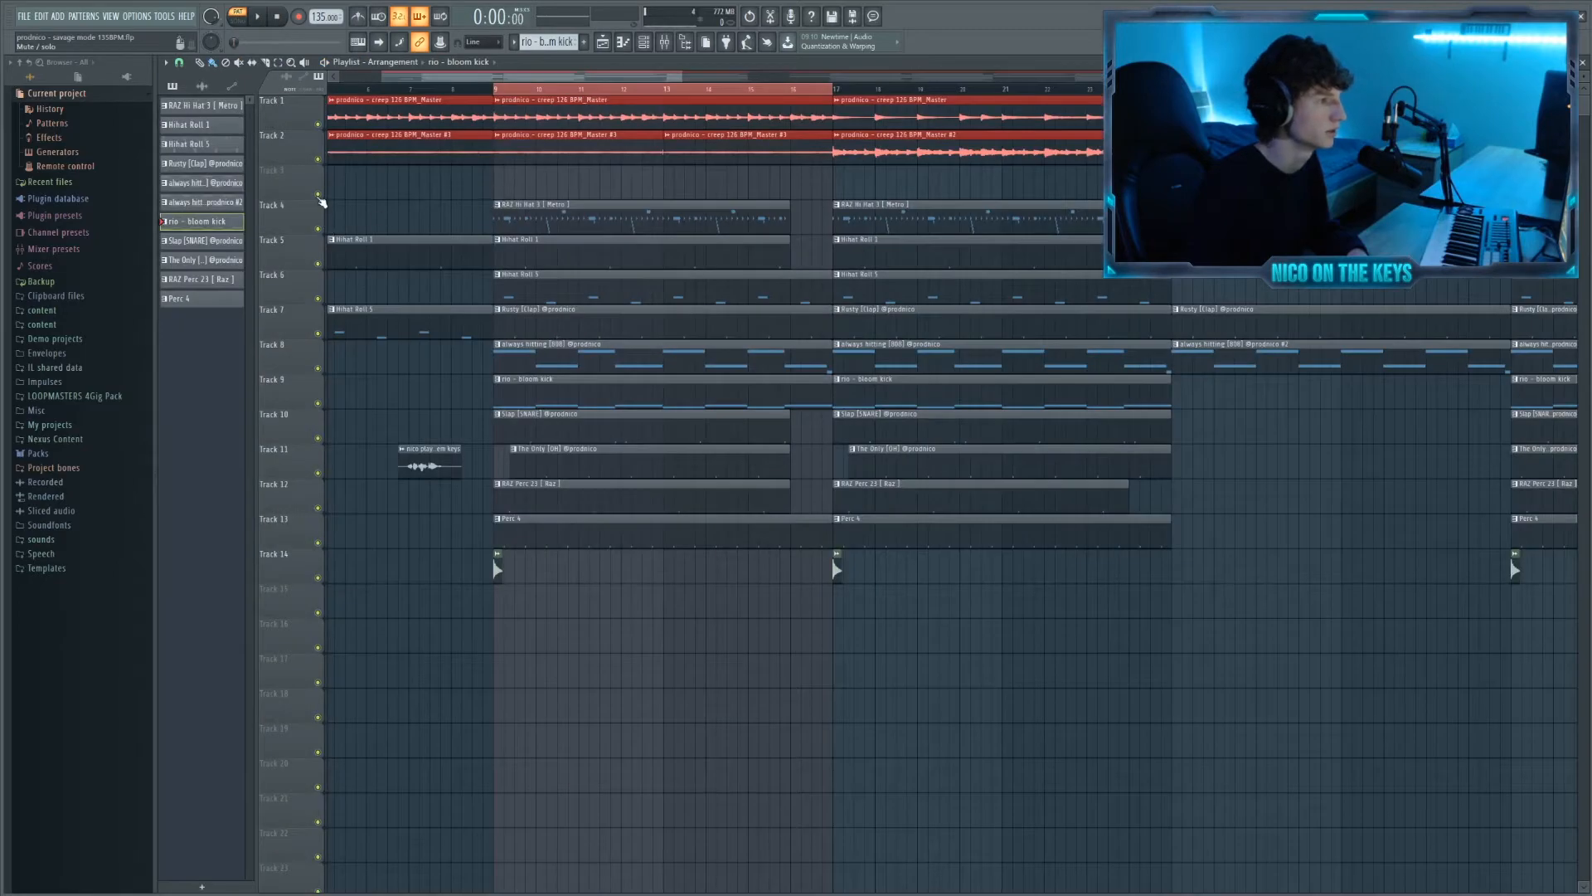
- Mute the melody on Tracks 1 to 3 and check the settings of the open hat sample on Track 14 at bar 9
left_click(318, 158)
left_click(317, 123)
key("space")
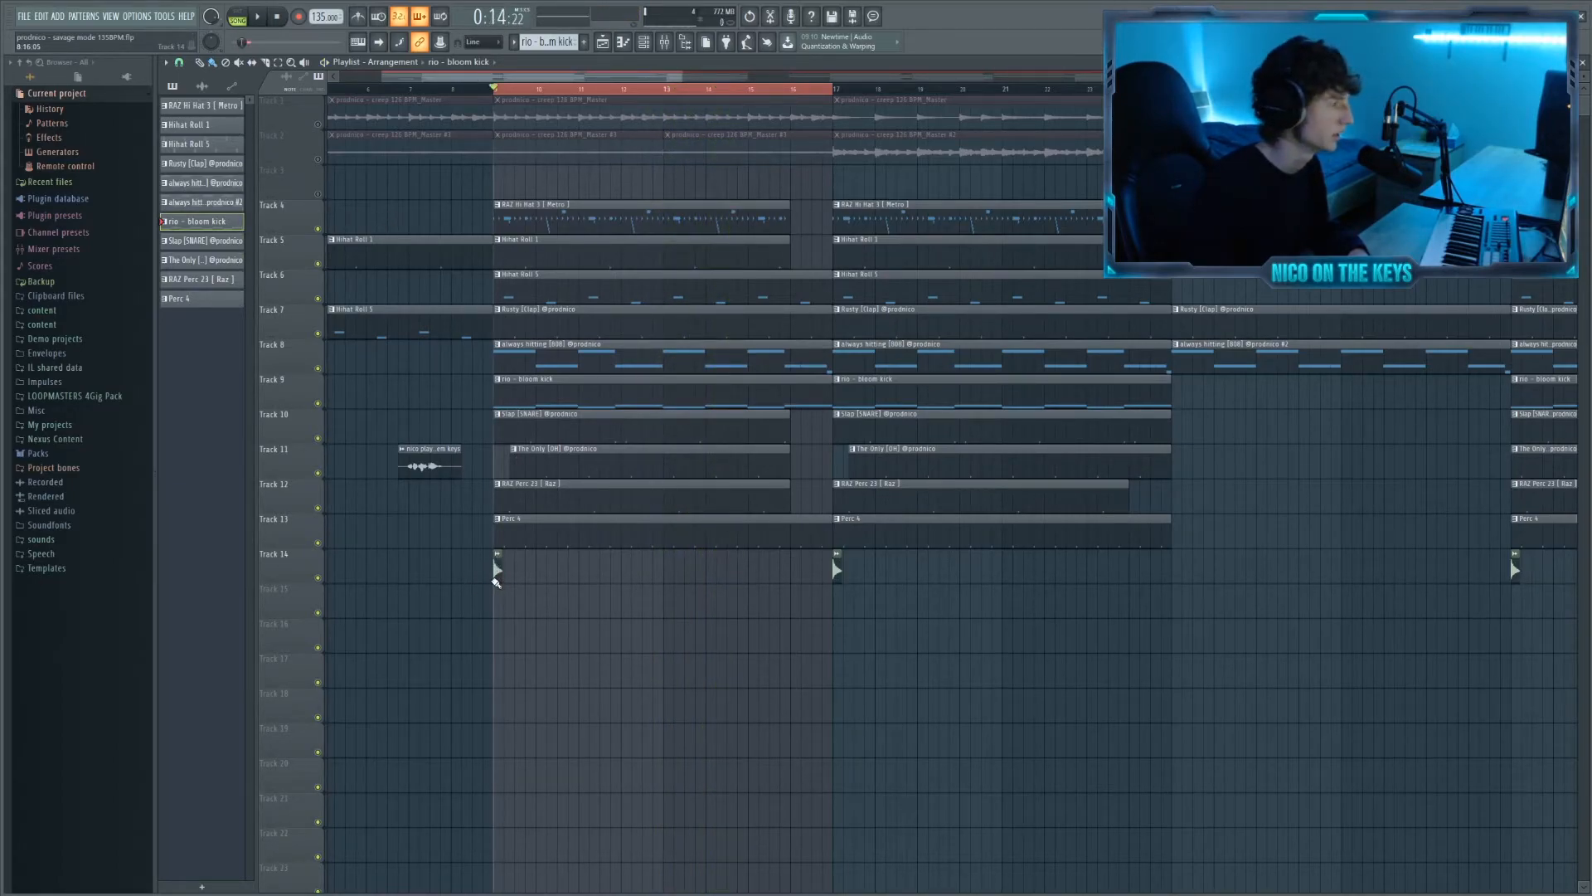
double_click(497, 571)
key("Escape")
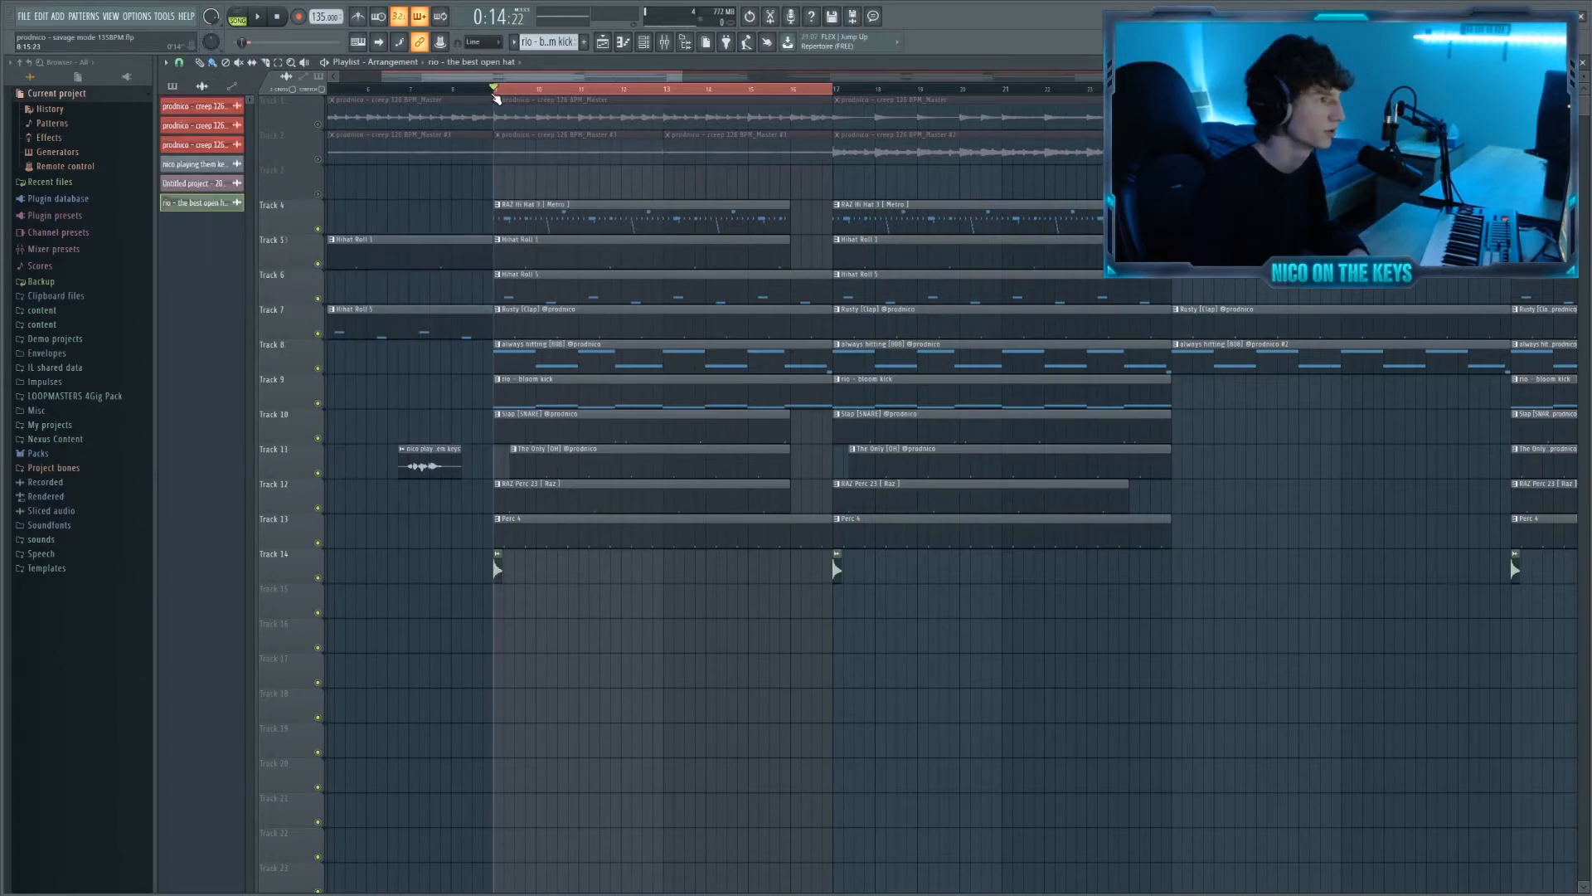
- Play the drums alone from bar 9, and unmute Tracks 1 to 3 to play the full beat
key("space")
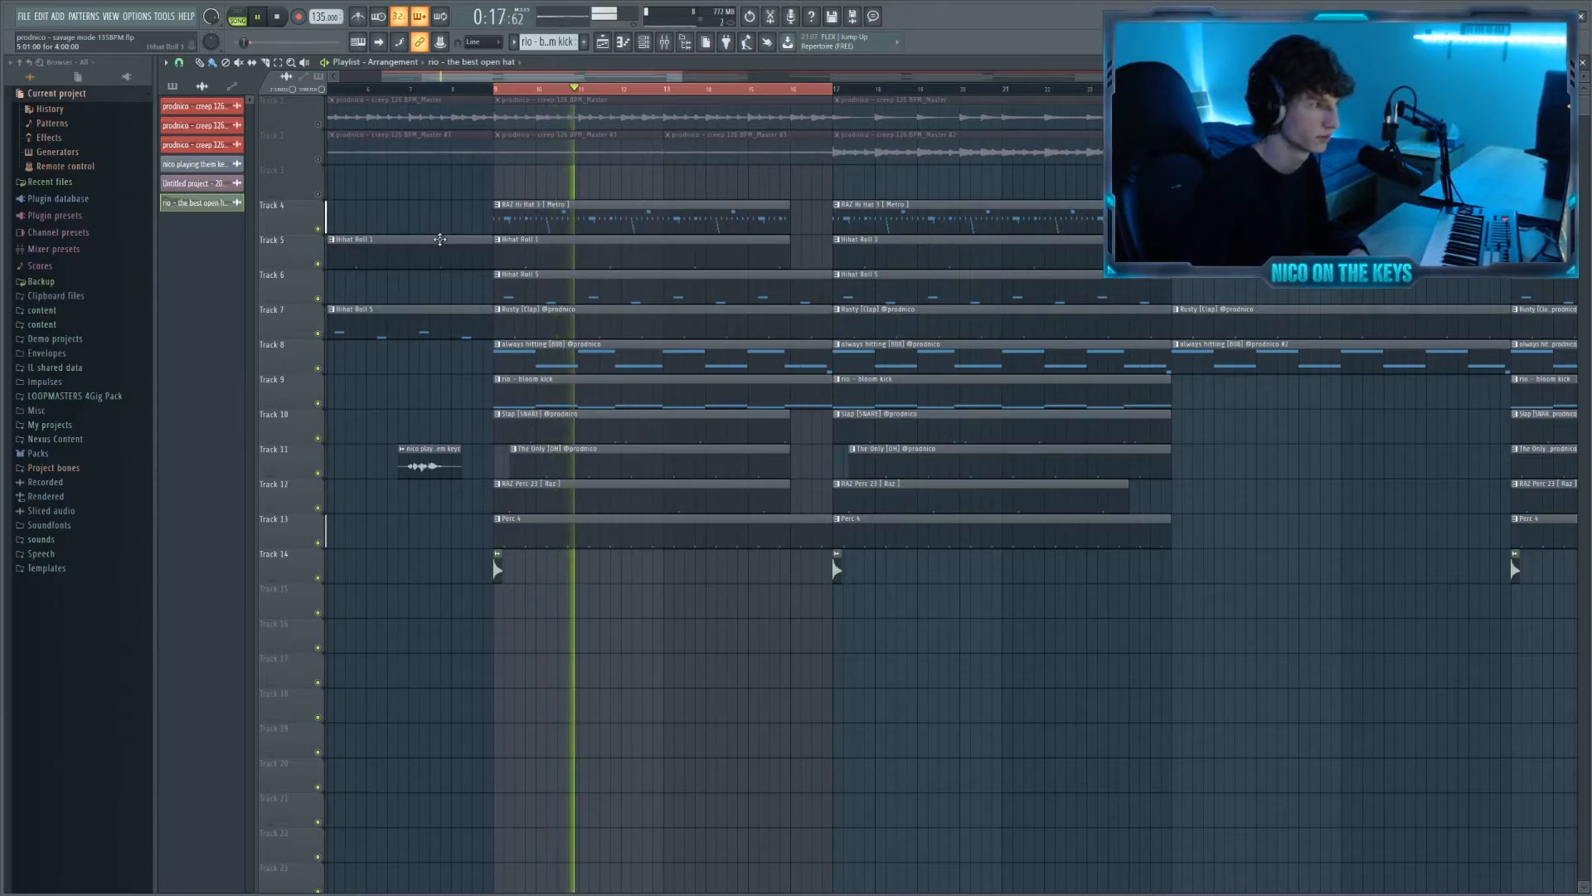
key("space")
left_click_drag(317, 124, 318, 193)
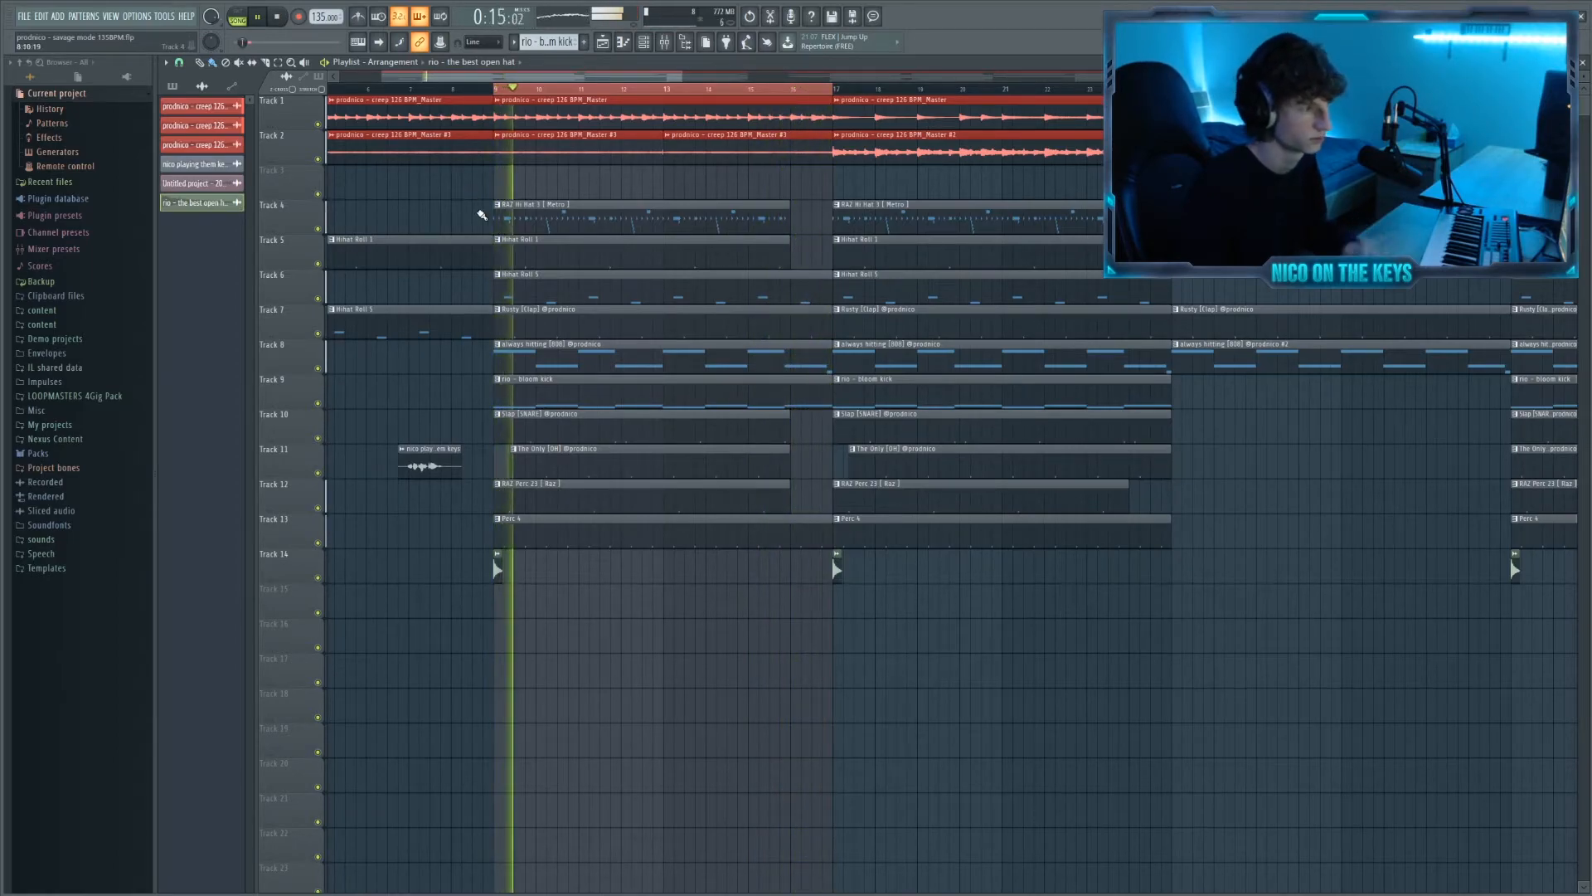
key("space")
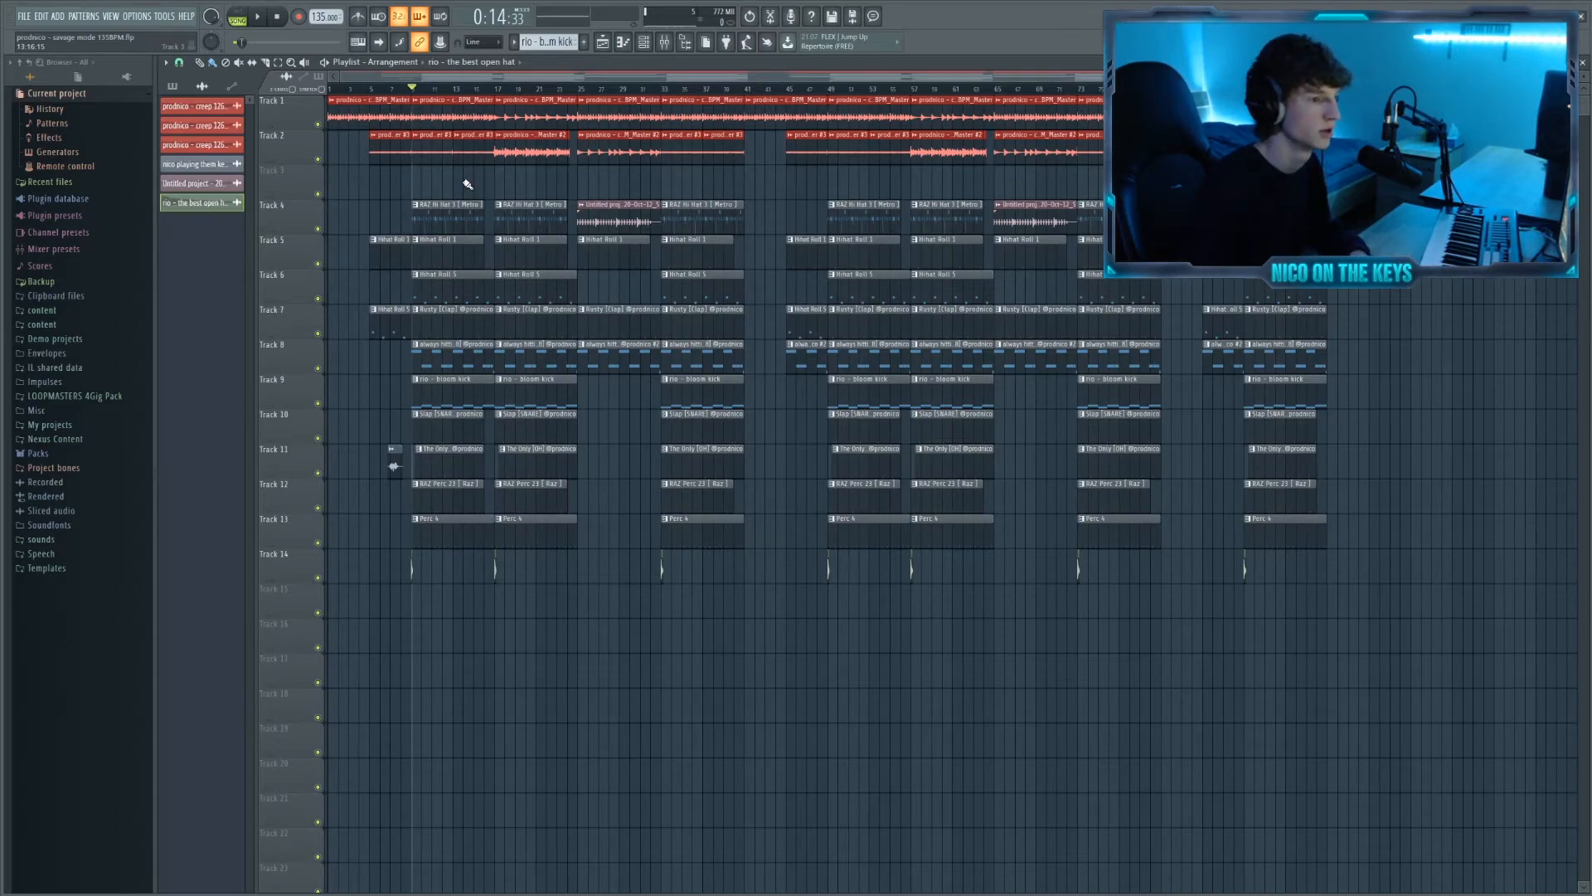
- Play the arrangement's intro from bar 1 and stop it before the drop at bar 9
scroll(419, 215, "up", 4)
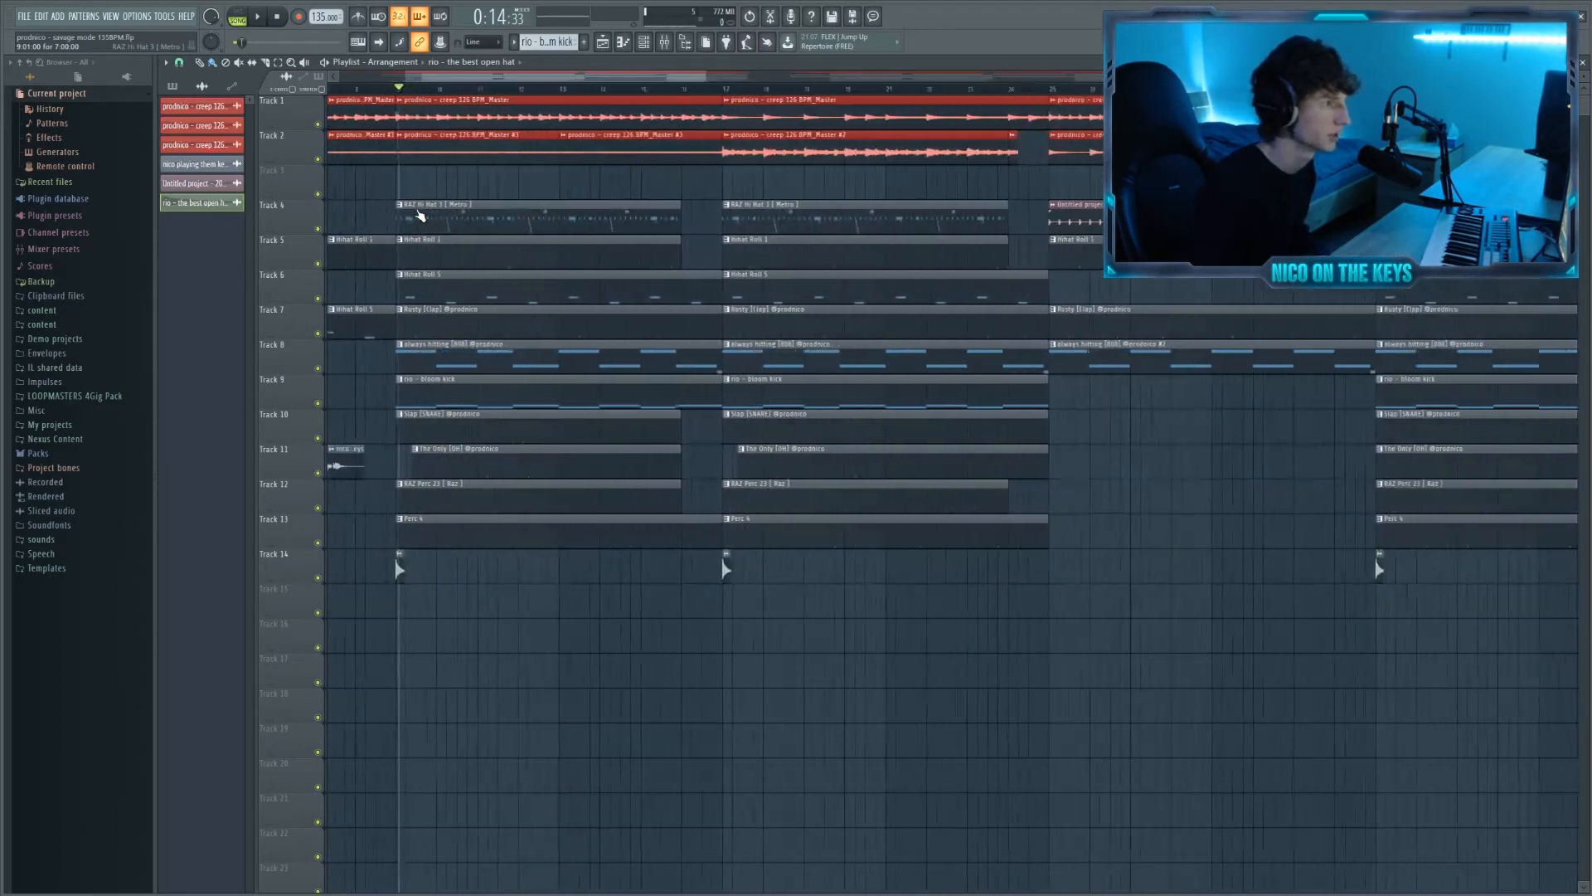
left_click_drag(400, 92, 189, 138)
key("space")
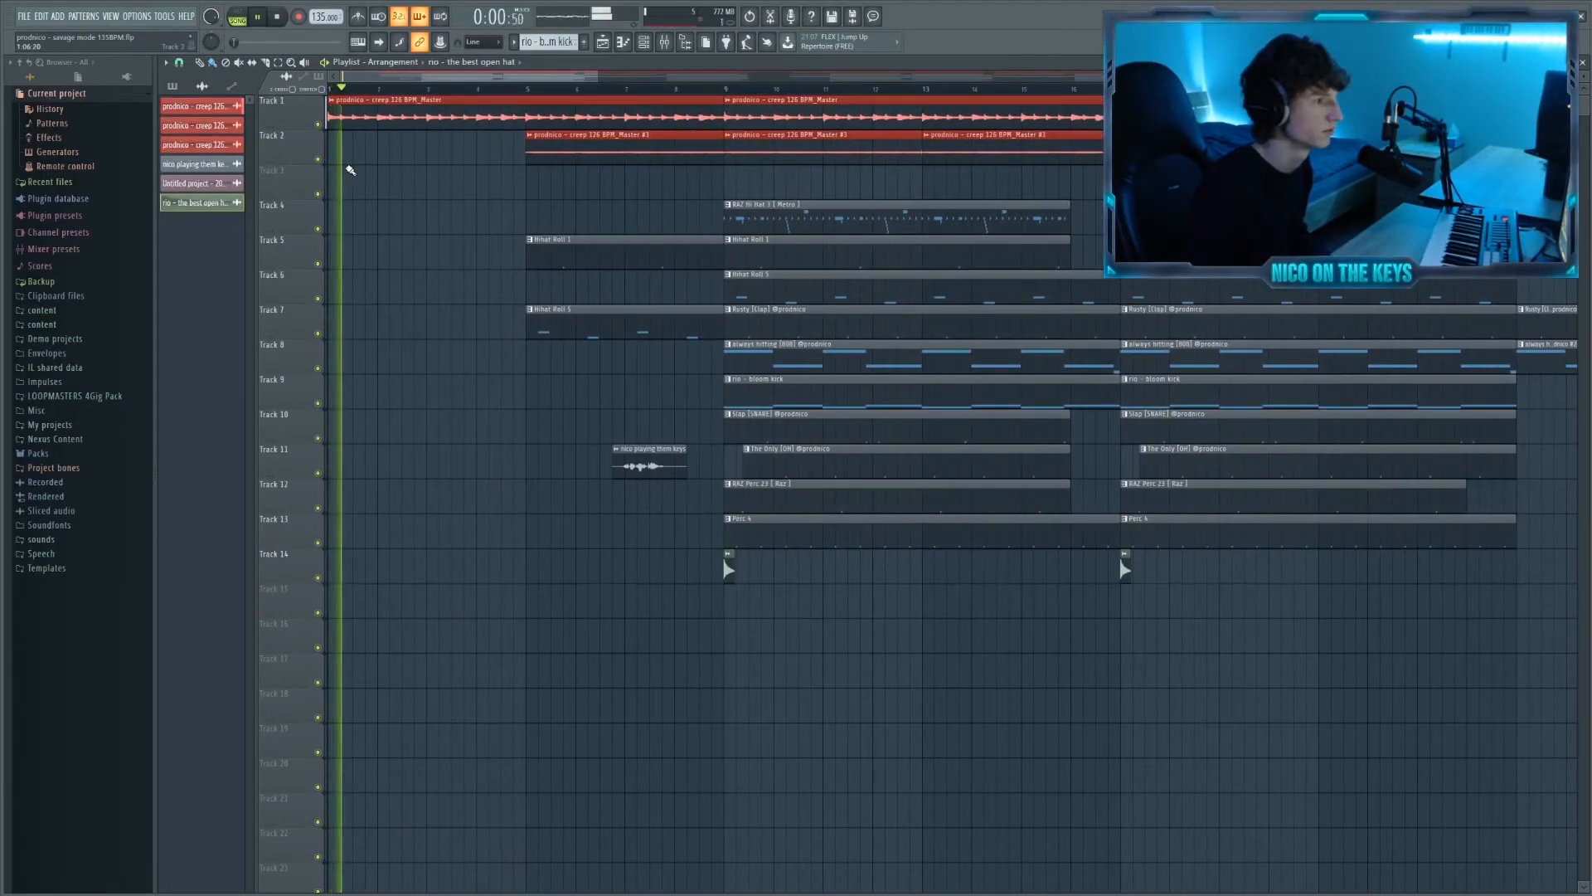
scroll(452, 196, "down", 4)
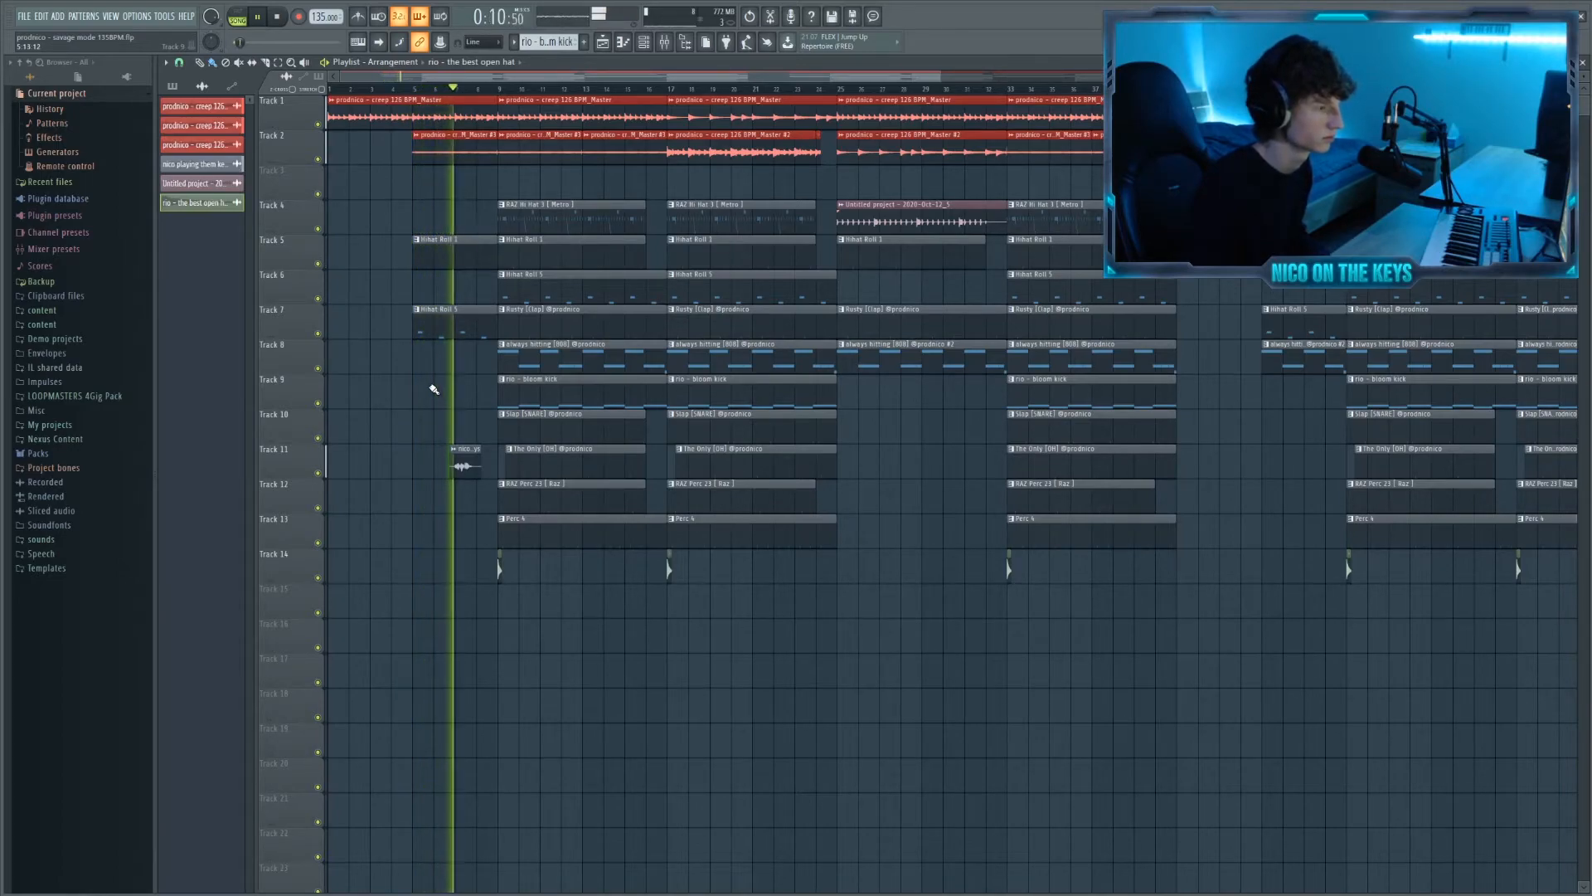
scroll(375, 137, "up", 3)
key("space")
- Play the arrangement from bar 15 through the transition at bar 17, where the second melody layer changes
left_click_drag(363, 92, 358, 92)
scroll(476, 100, "down", 3)
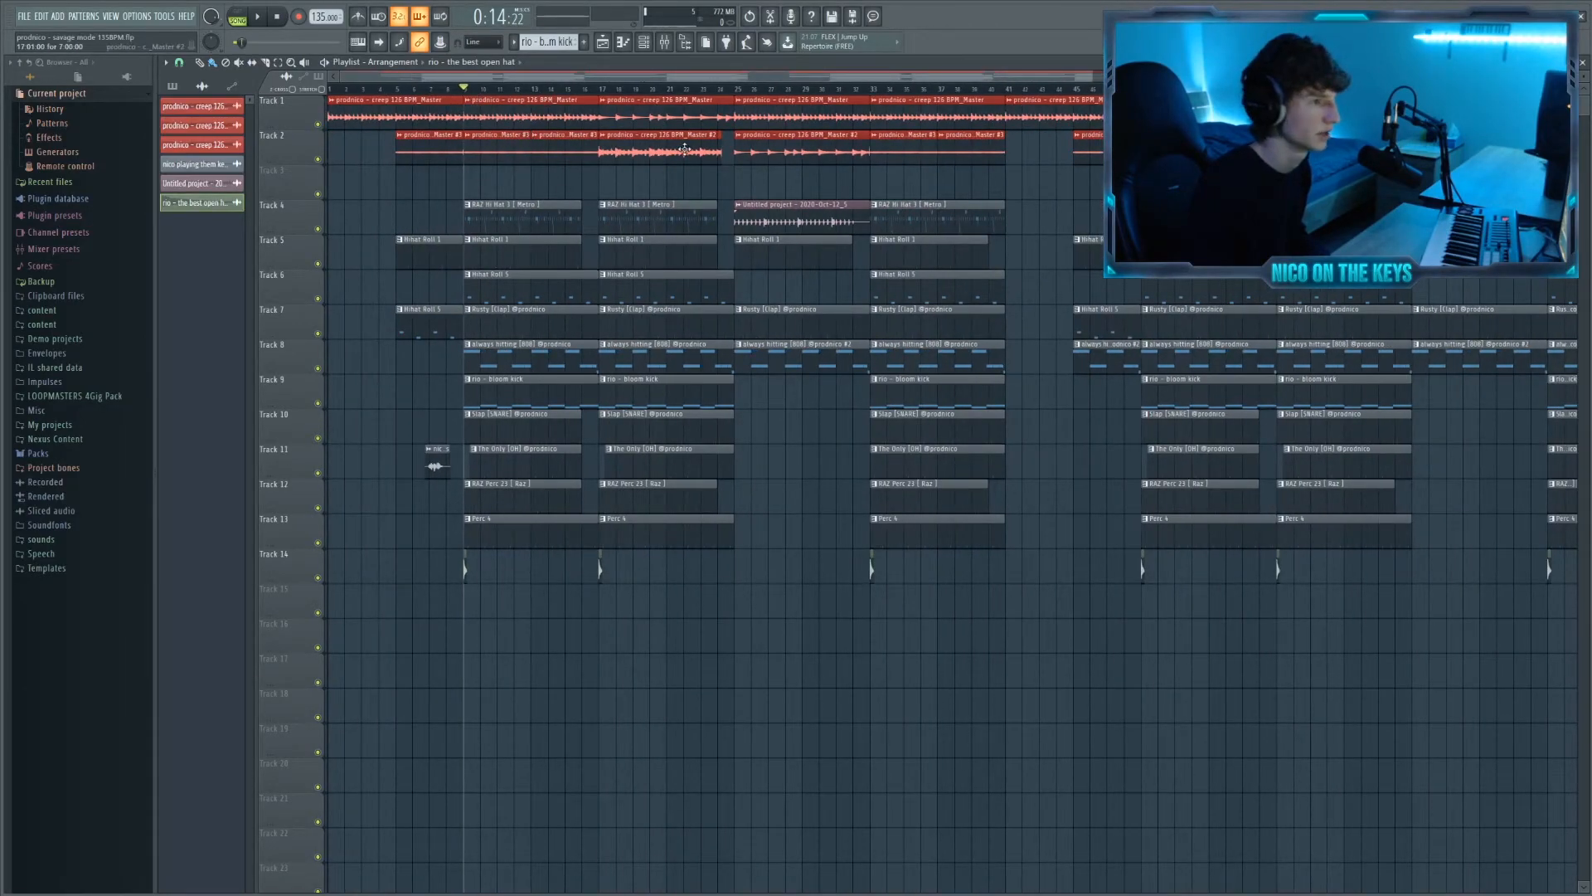
scroll(641, 156, "up", 4)
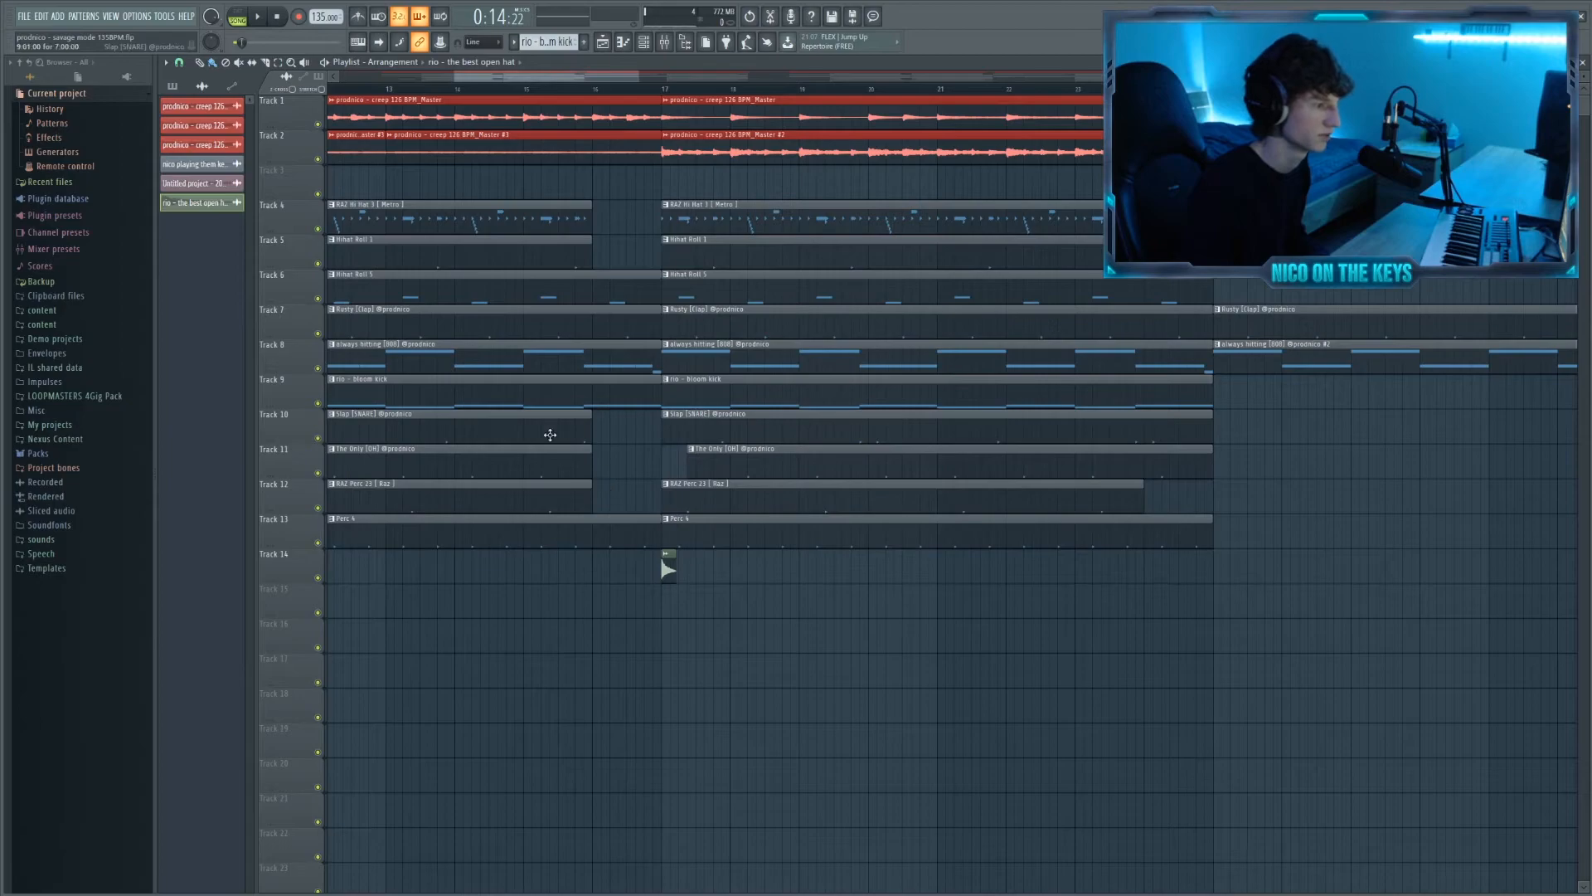
left_click(516, 90)
key("space")
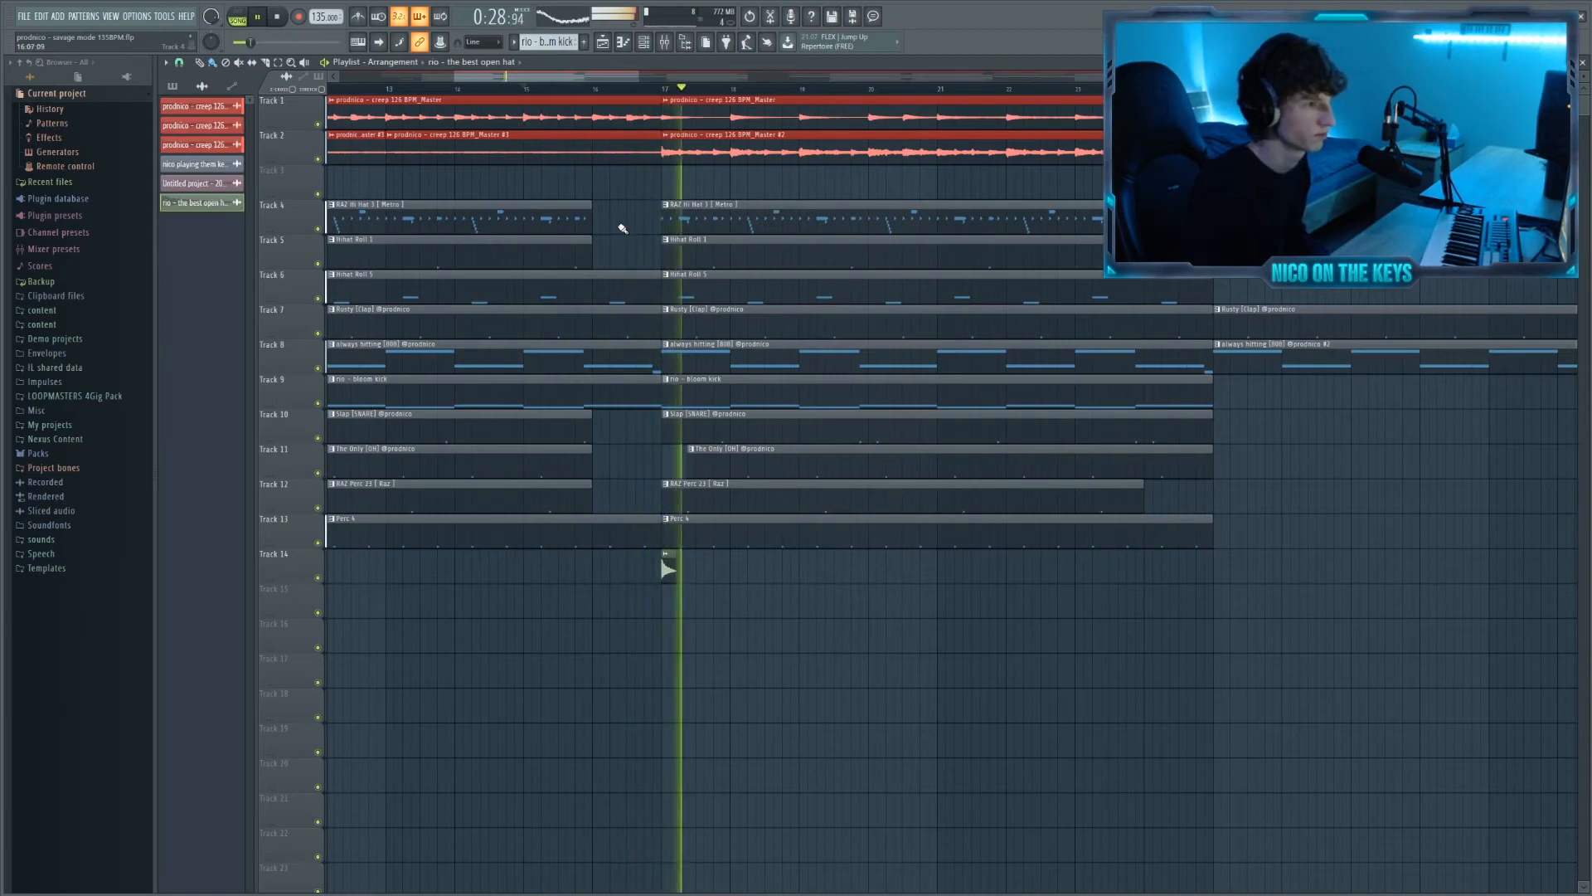
scroll(635, 222, "down", 2)
scroll(634, 223, "down", 3)
key("space")
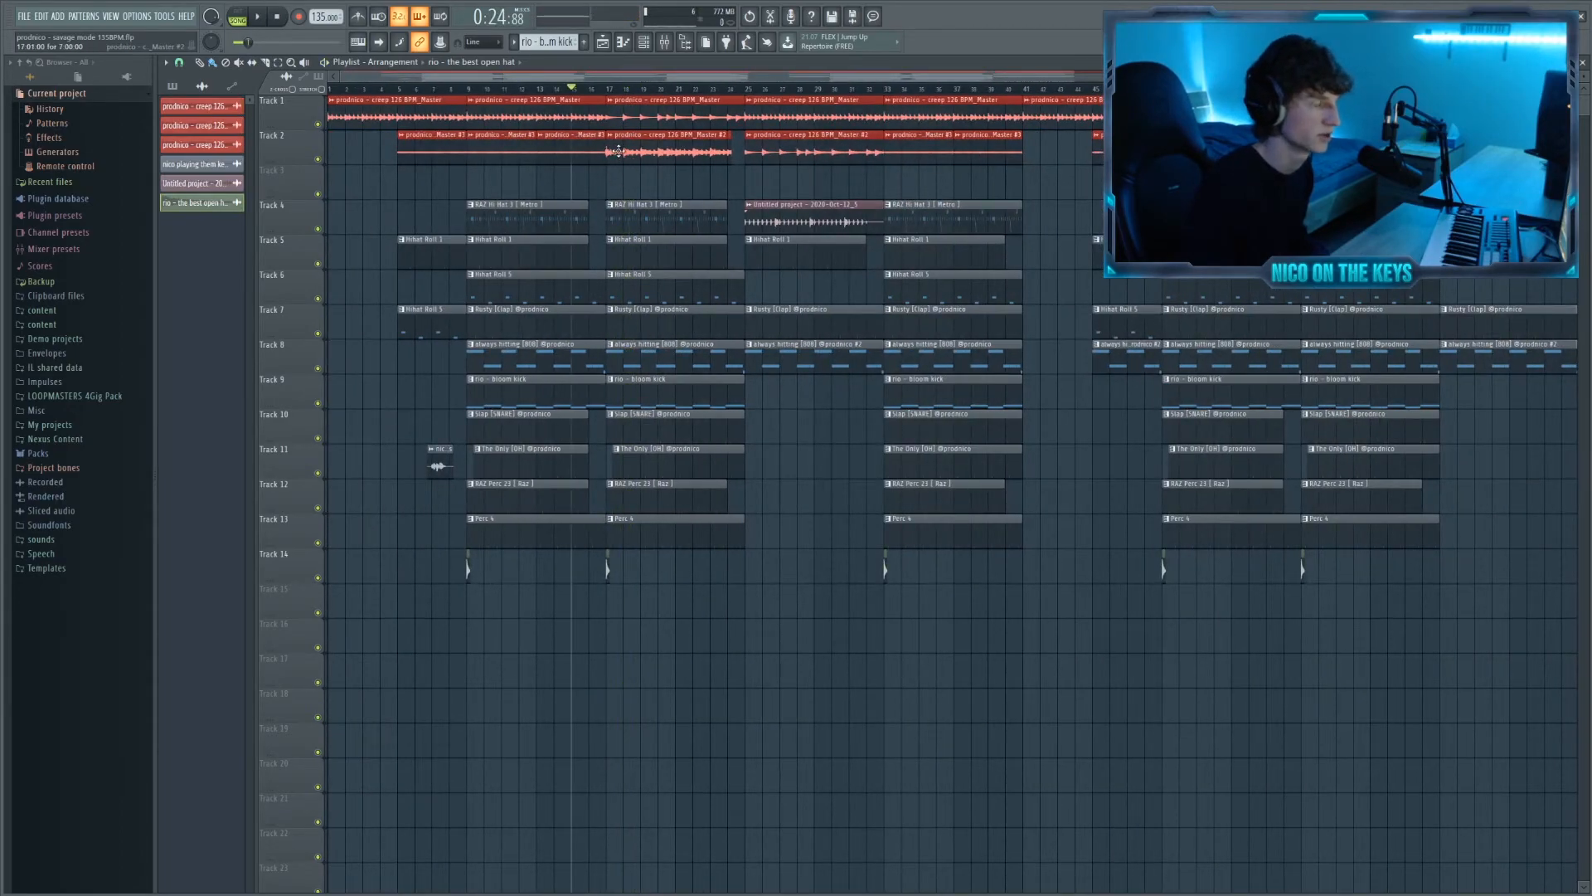
- Play the arrangement from about bar 23 into the stripped-down section at bar 25
scroll(618, 151, "up", 5)
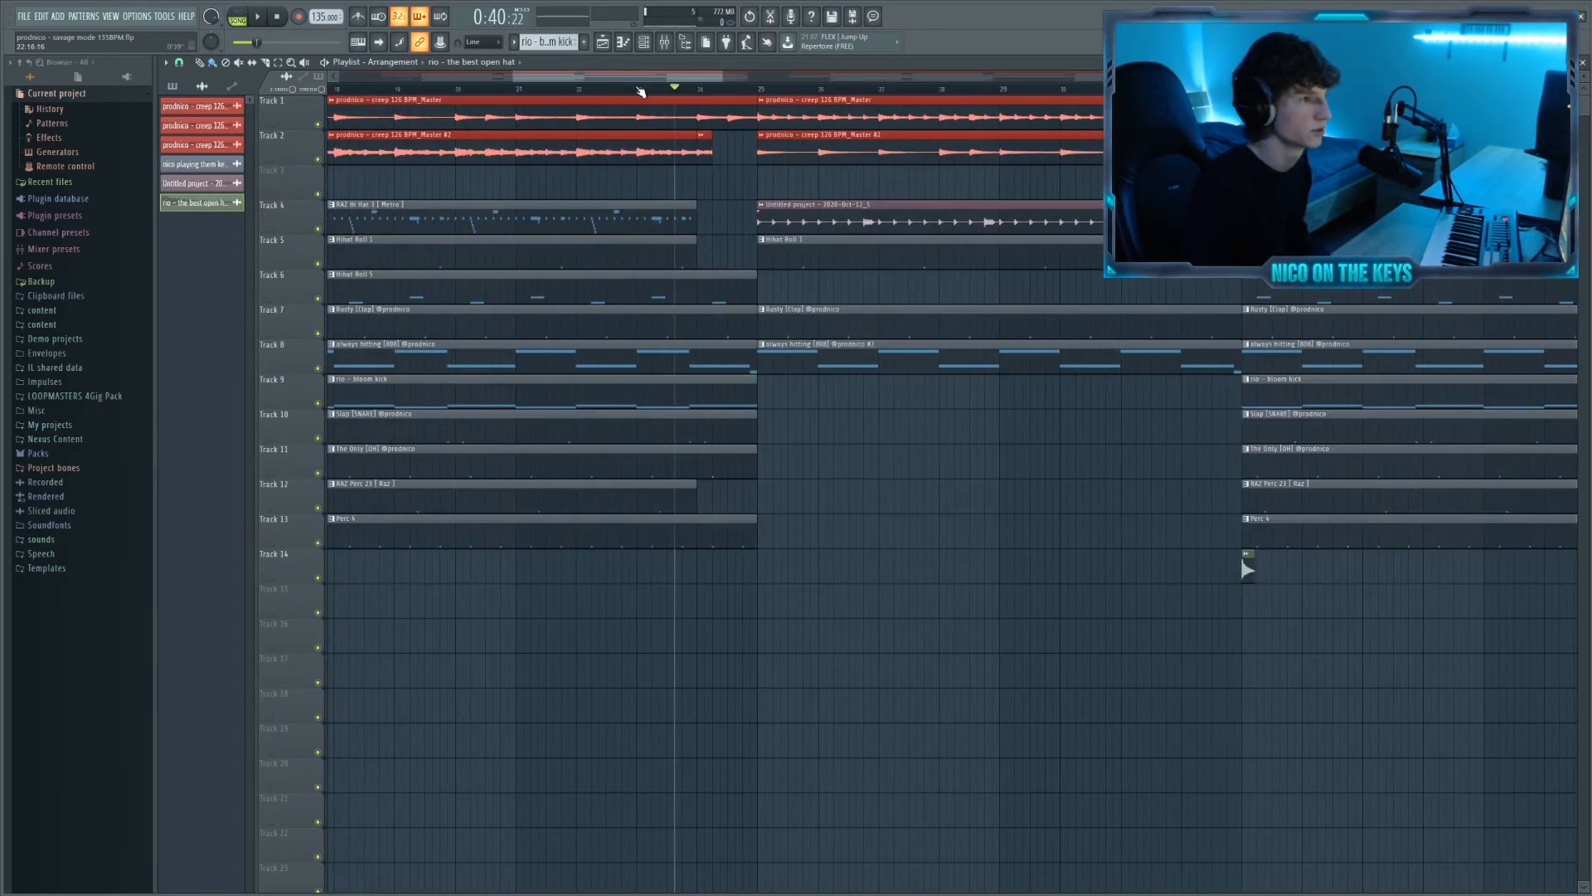
mouse_move(640, 89)
left_mouse_down()
mouse_move(828, 91)
mouse_move(558, 92)
mouse_move(812, 96)
mouse_move(605, 90)
mouse_move(634, 91)
left_mouse_up()
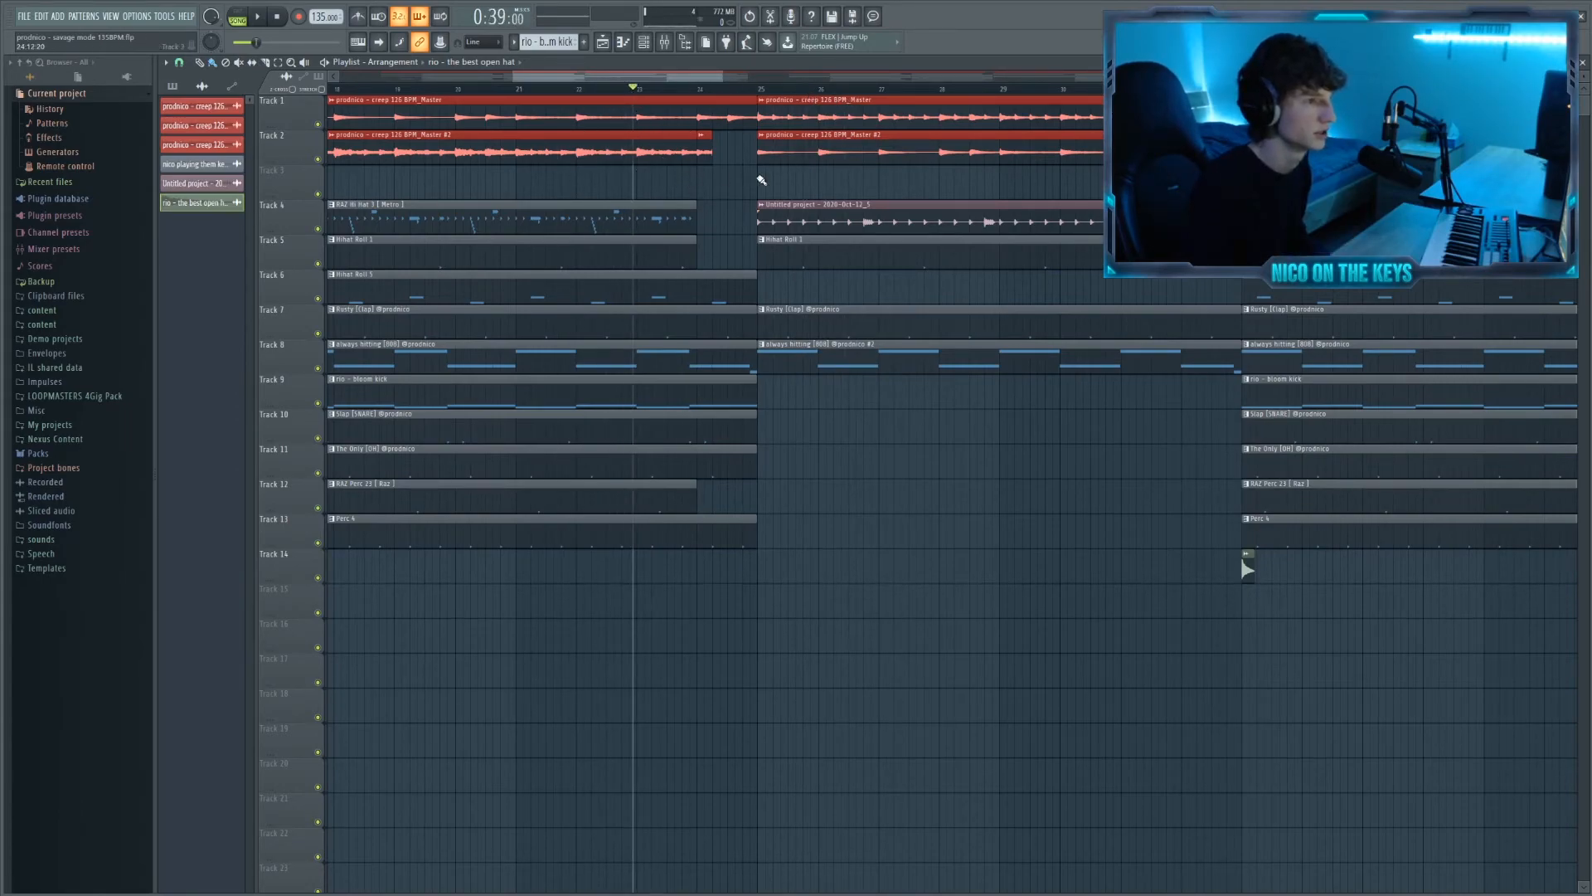
scroll(724, 177, "down", 3, "ctrl")
key("space")
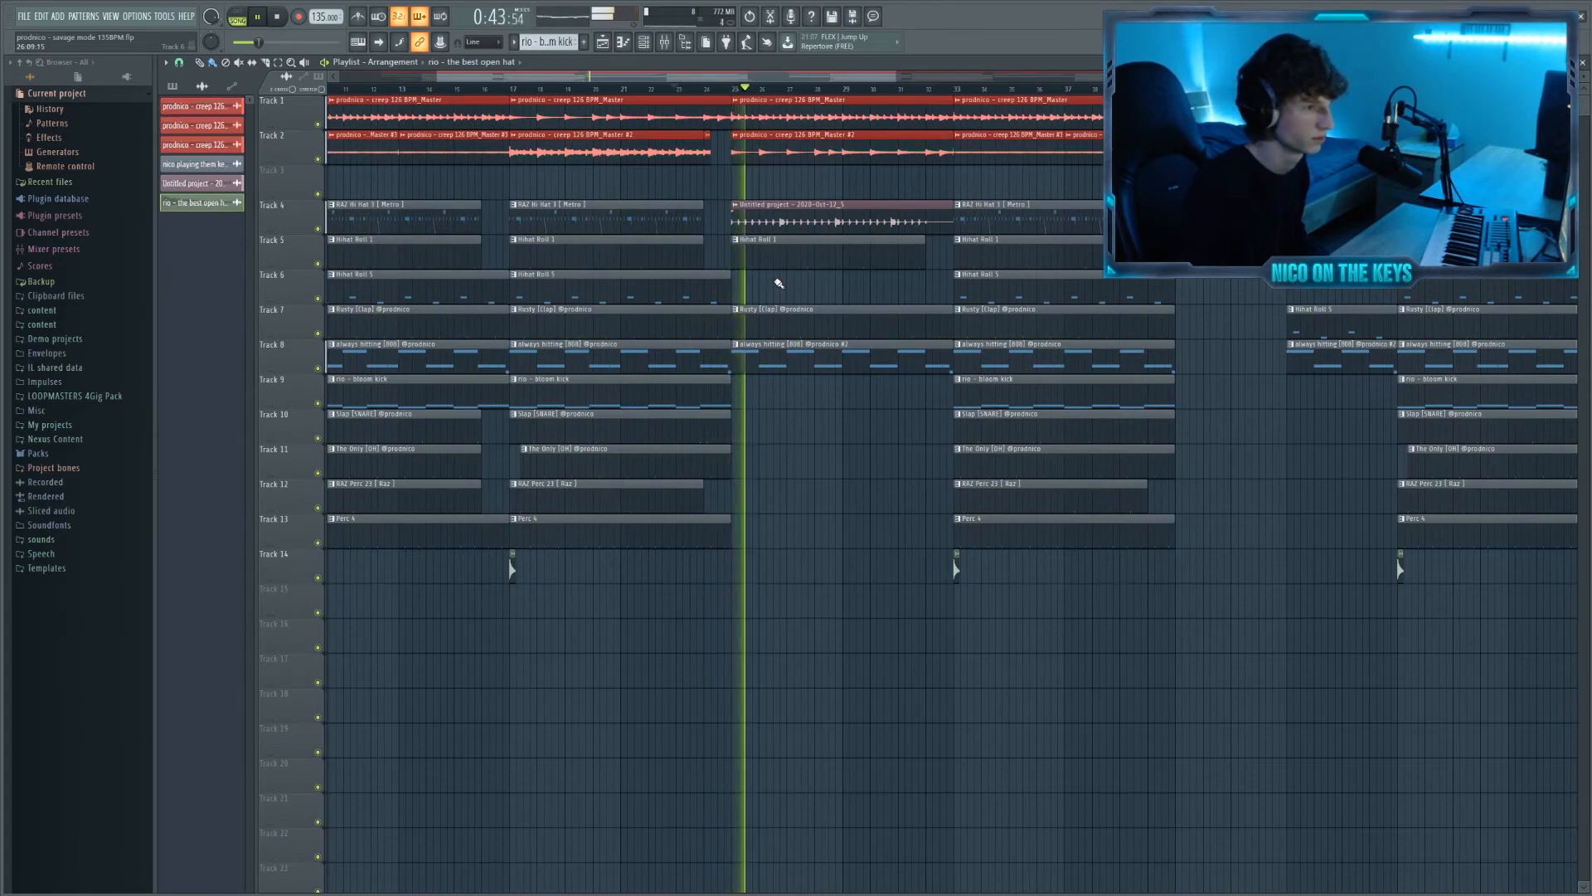
scroll(778, 286, "up", 3, "ctrl")
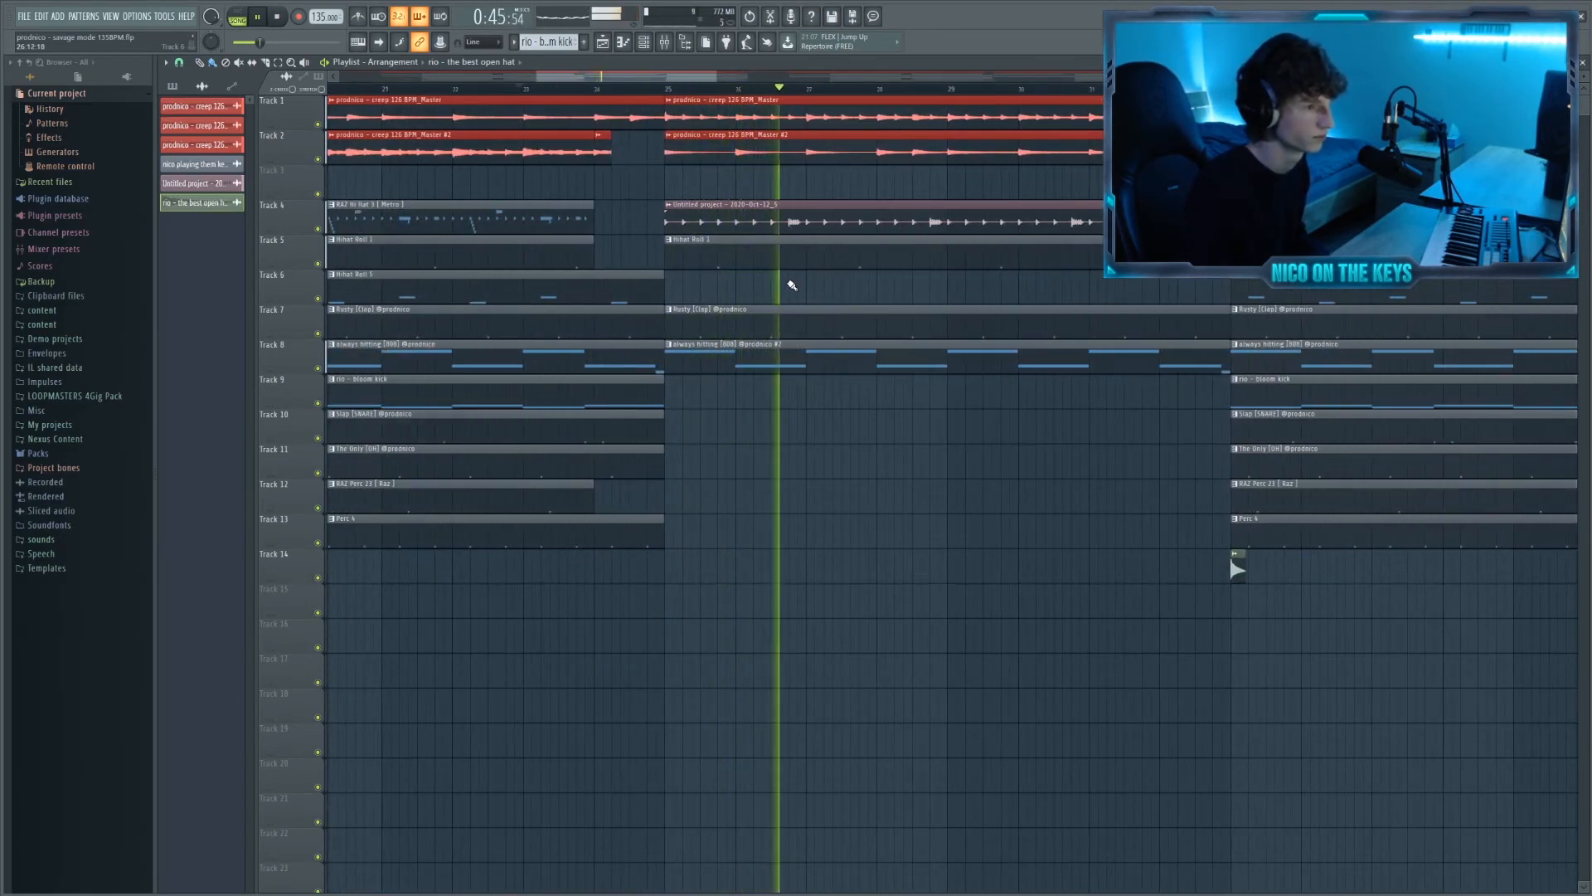
key("space")
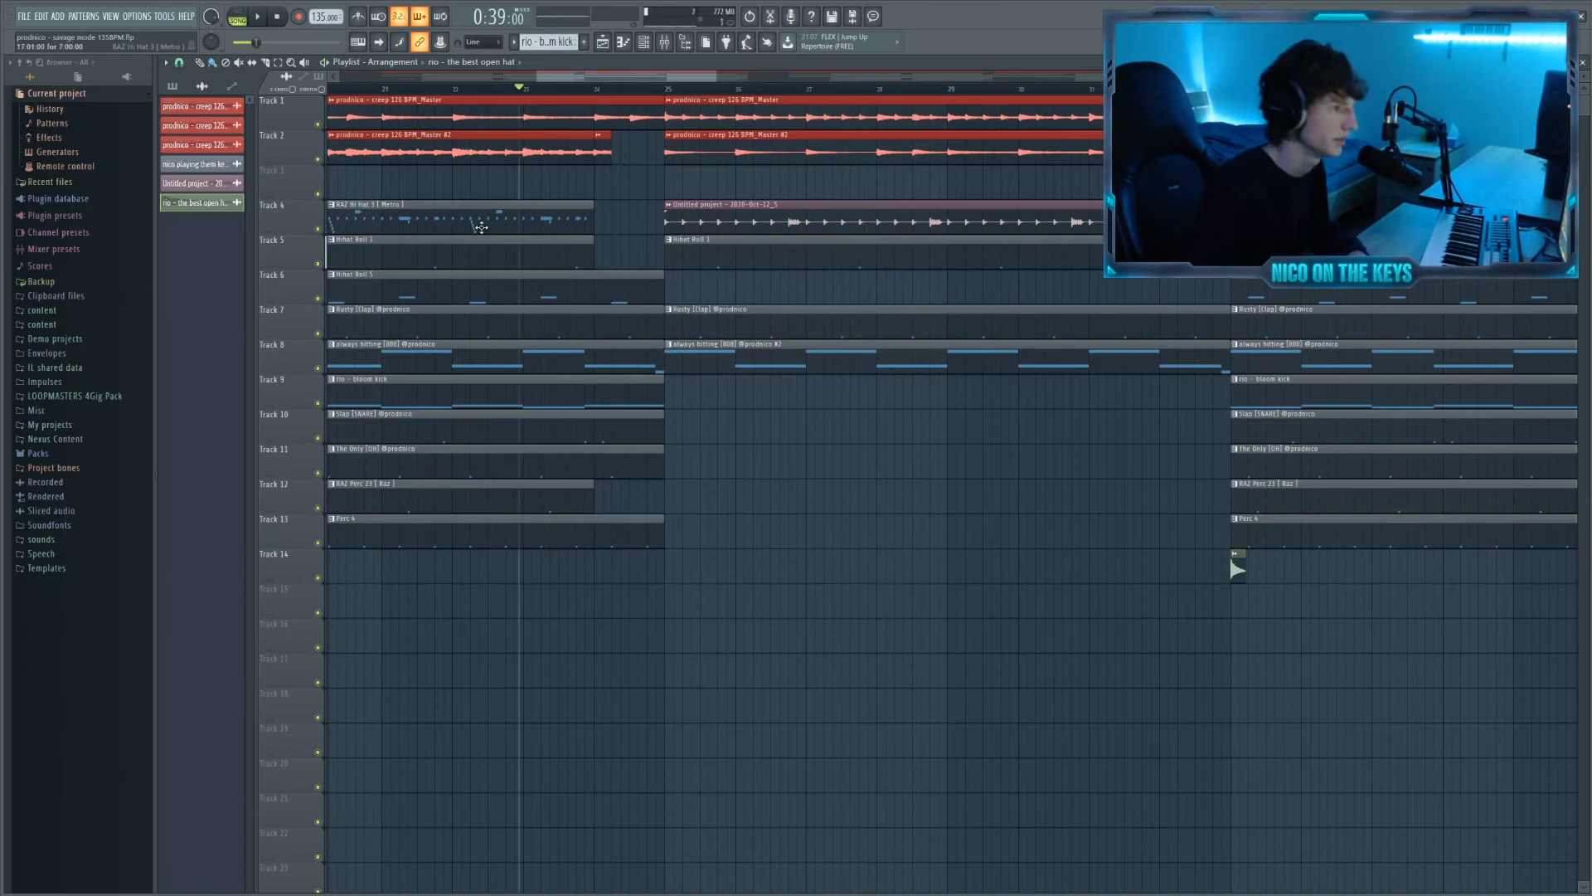
- Inspect the Untitled project - 2020-Oct-12_5 audio clip on Track 4 and view the rest of the arrangement
double_click(705, 219)
right_click(770, 420)
double_click(727, 213)
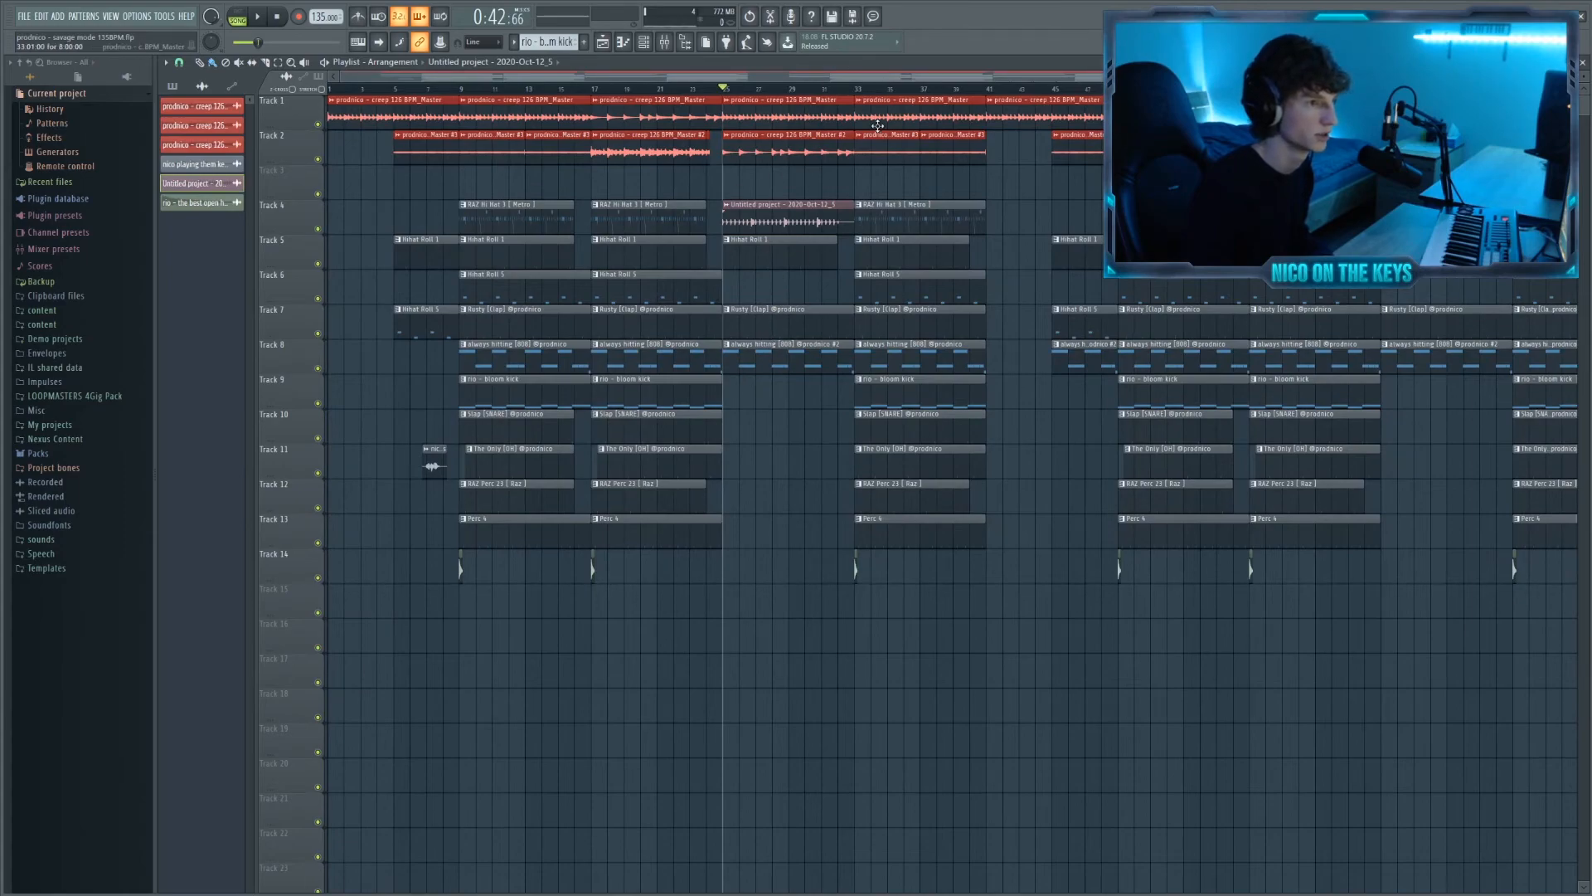
scroll(1009, 179, "down", 2)
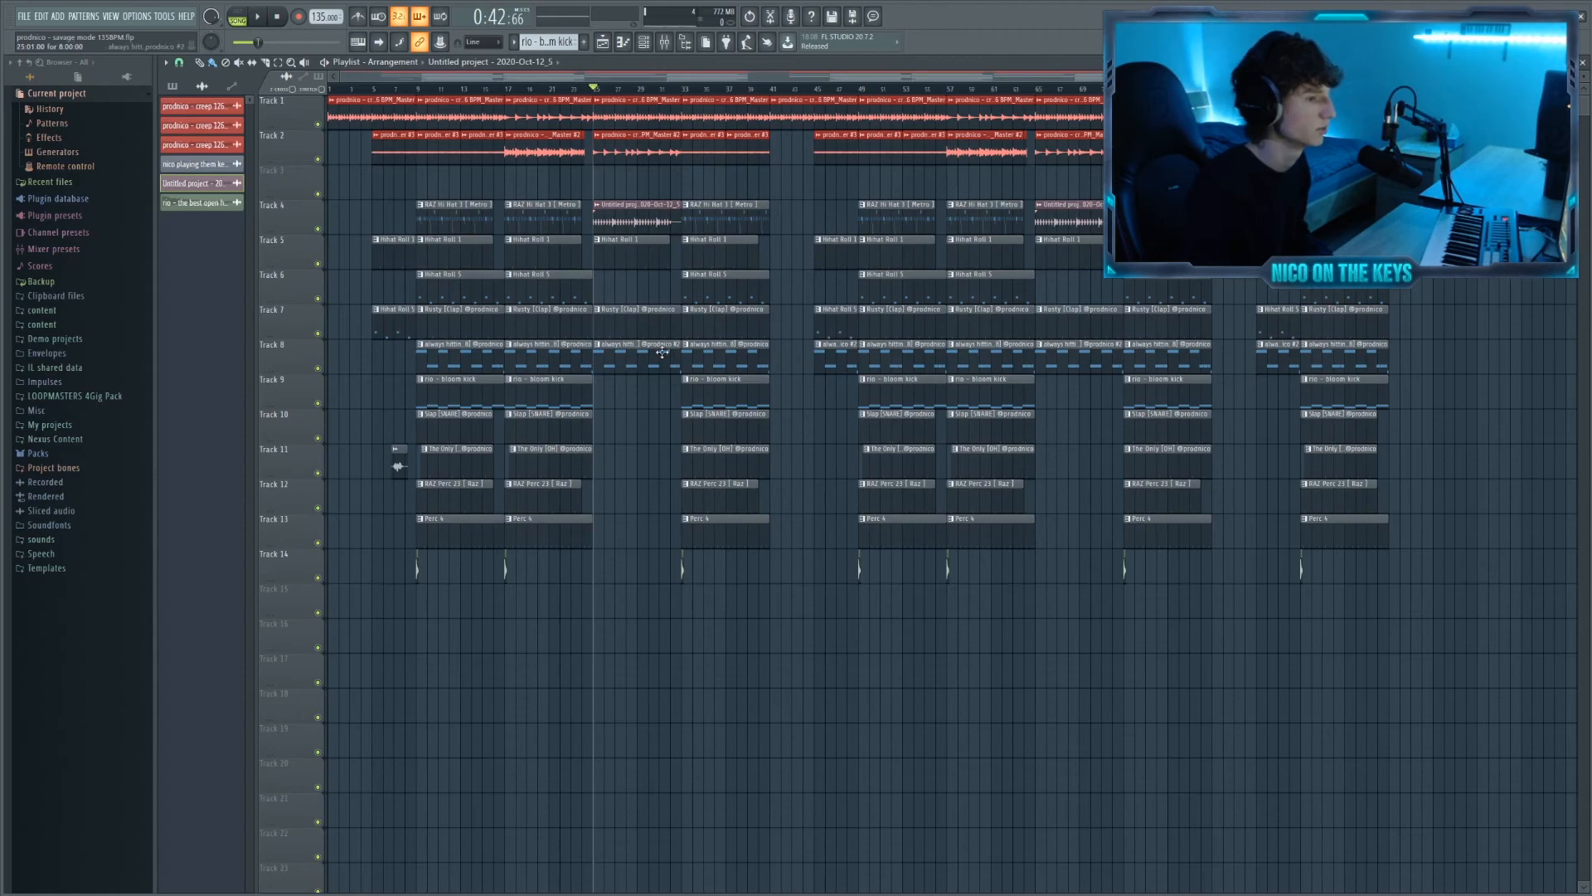
scroll(790, 401, "down", 1)
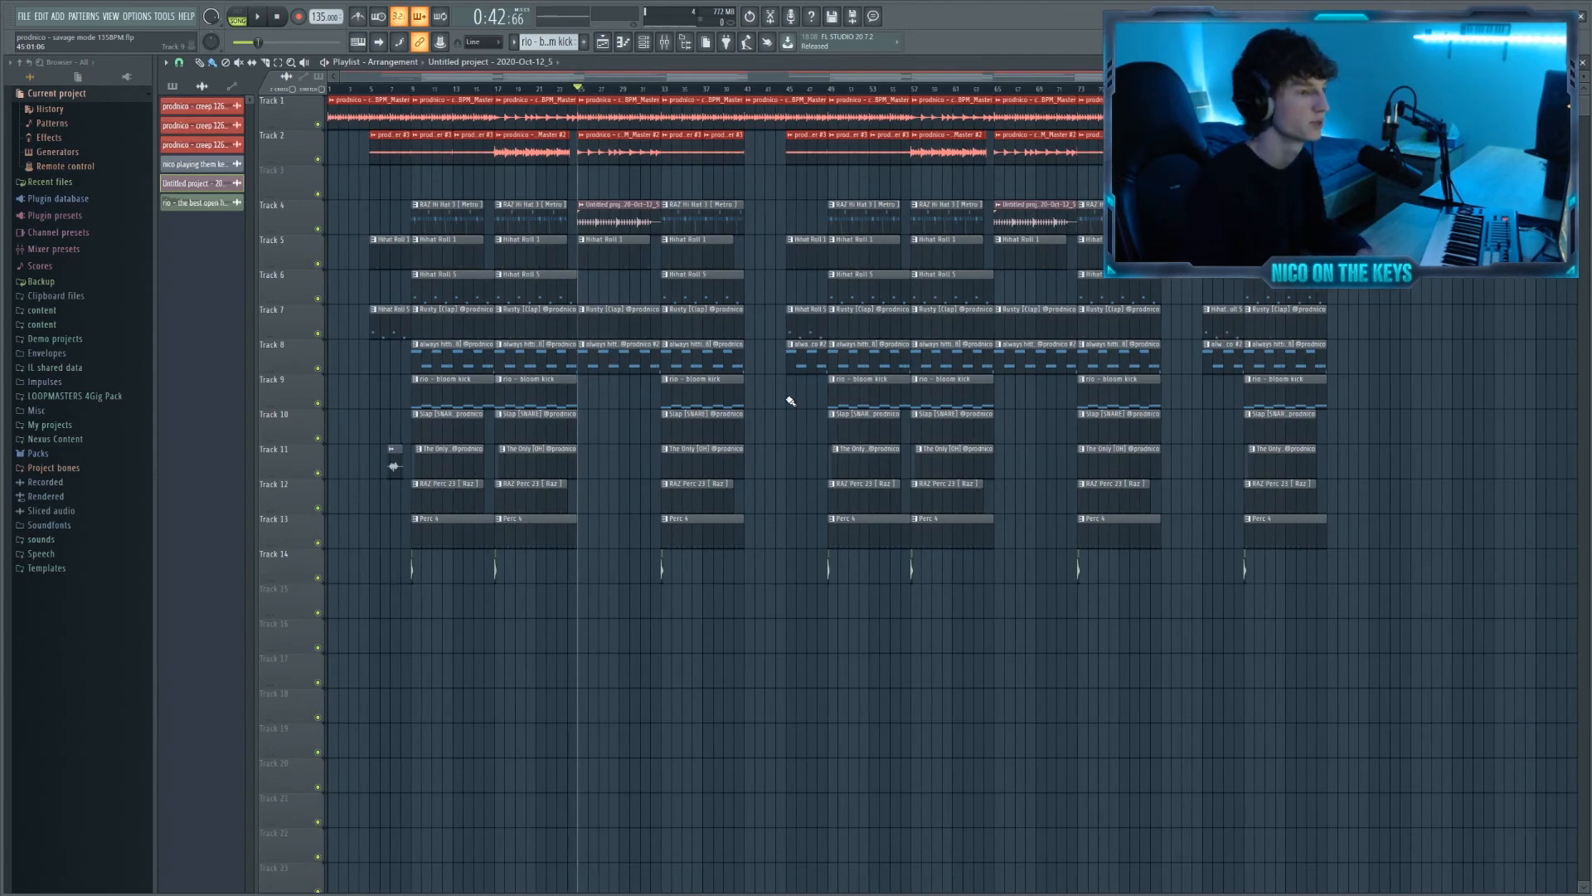